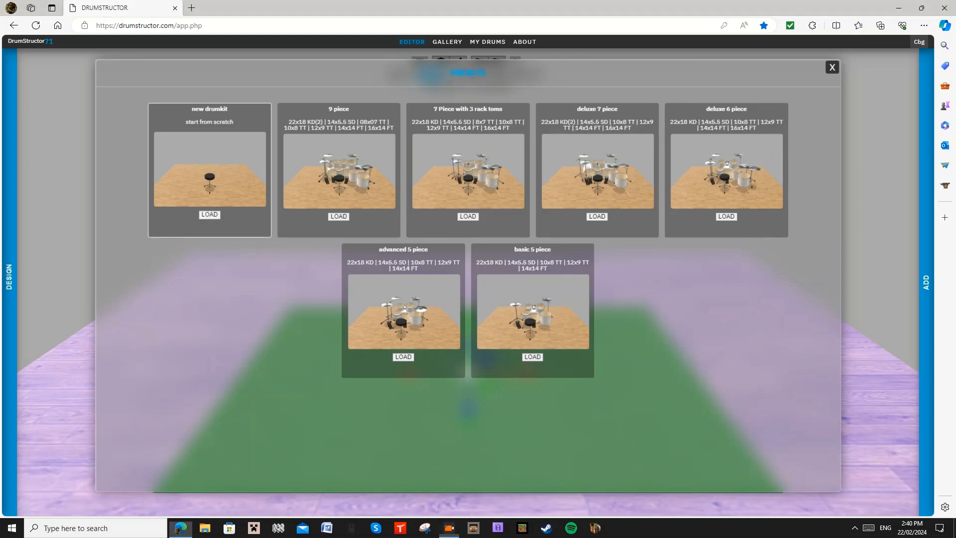
Step: Load the empty new drumkit preset to start building from scratch
click(209, 215)
drag(512, 429, 630, 464)
scroll(468, 339, down, 2)
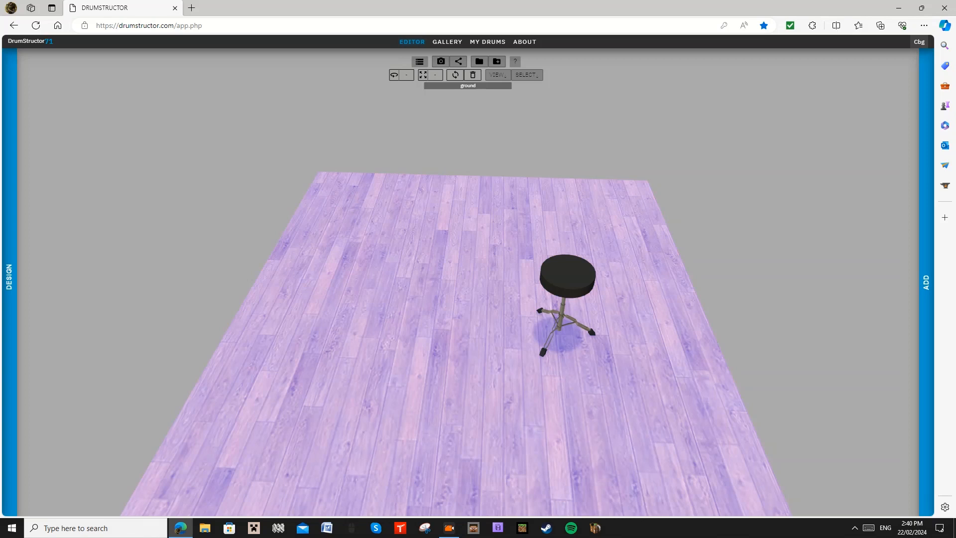
drag(535, 427, 383, 430)
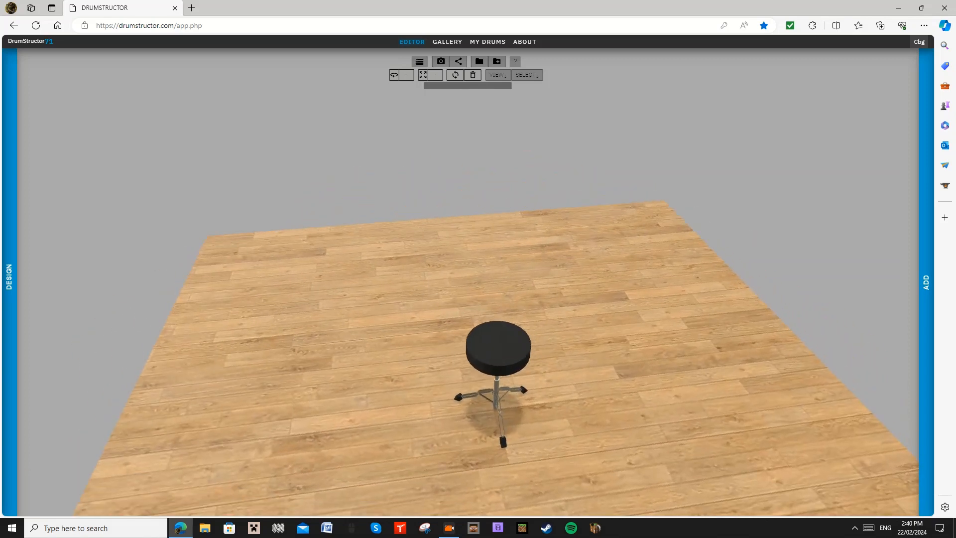
scroll(468, 338, down, 3)
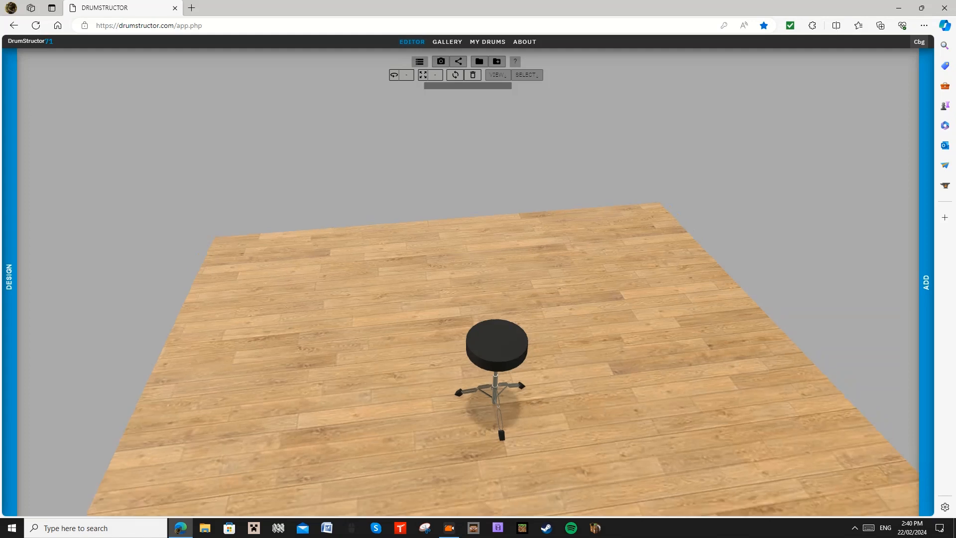
drag(468, 339, 409, 319)
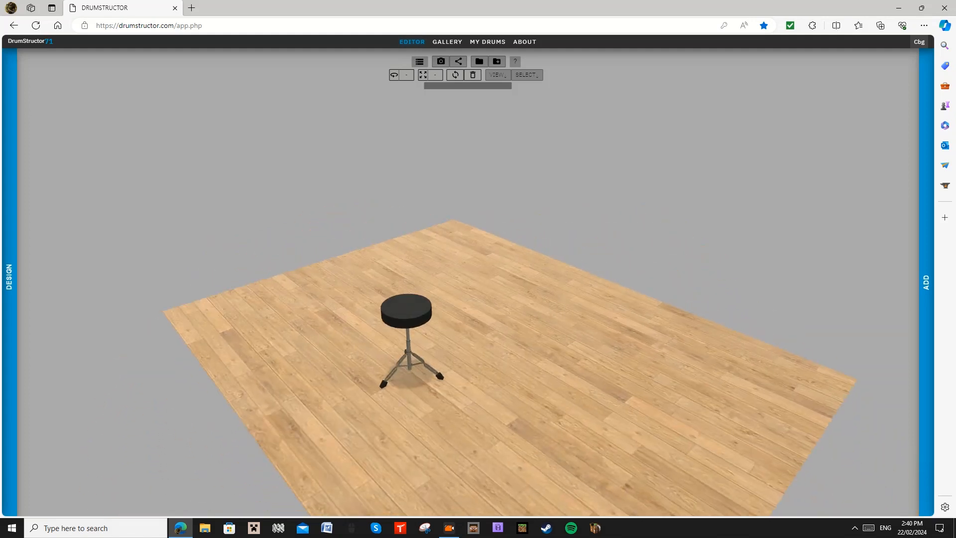
drag(359, 348, 453, 337)
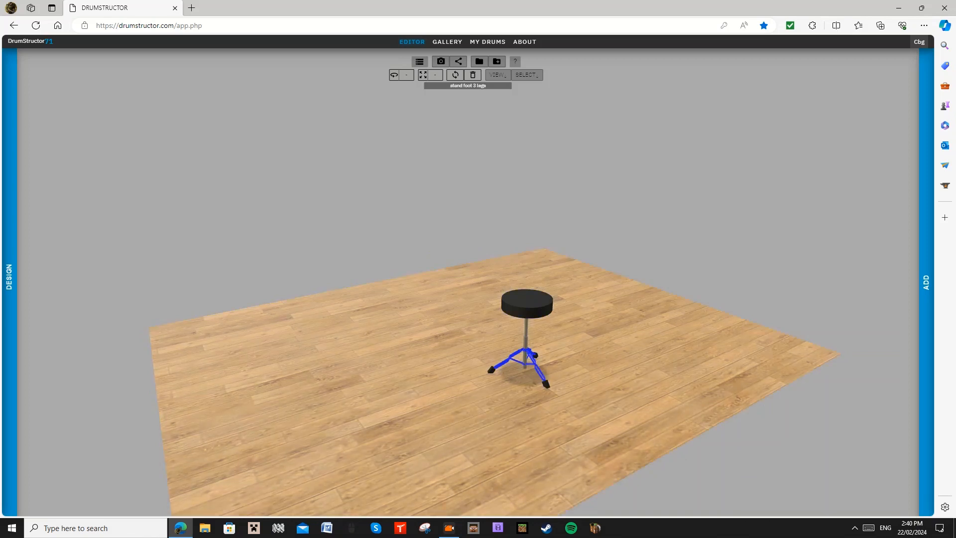
drag(498, 358, 456, 438)
Step: Place a drum rug at the middle of the floor and give it the dark grey carpet design
click(470, 302)
click(926, 282)
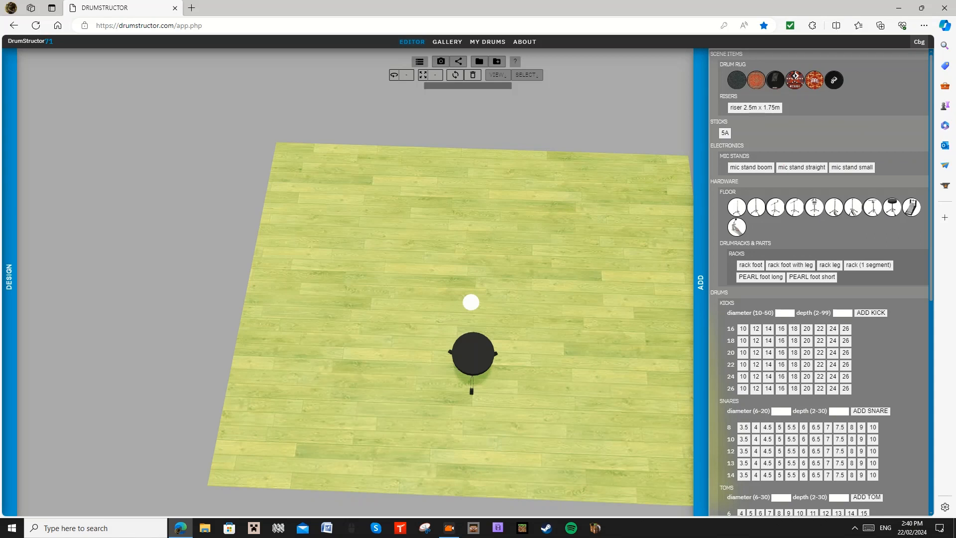
click(737, 80)
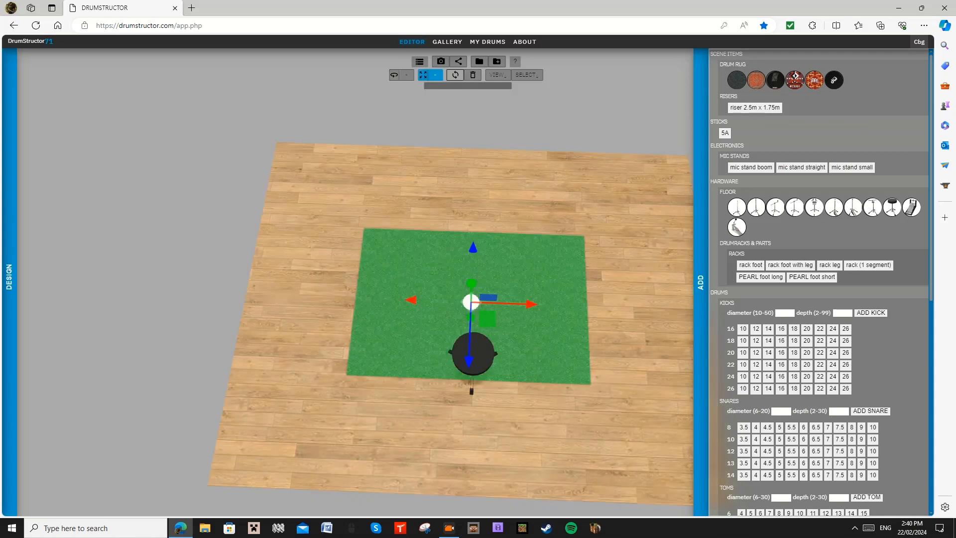
click(834, 79)
drag(620, 448, 632, 421)
click(736, 80)
drag(548, 149, 612, 142)
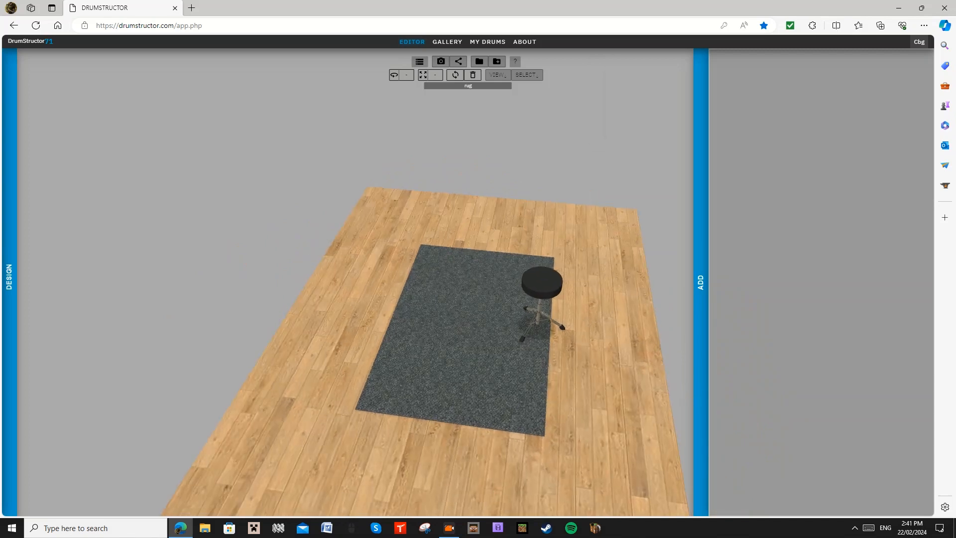
Step: Add a kick drum of diameter 16 and depth 10 on the rug, opposite the throne
click(471, 321)
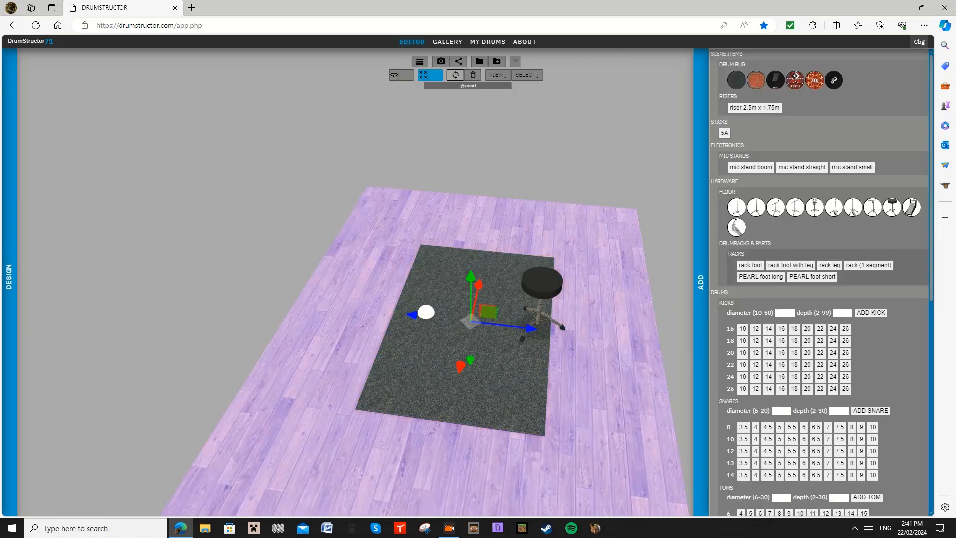
scroll(820, 282, down, 3)
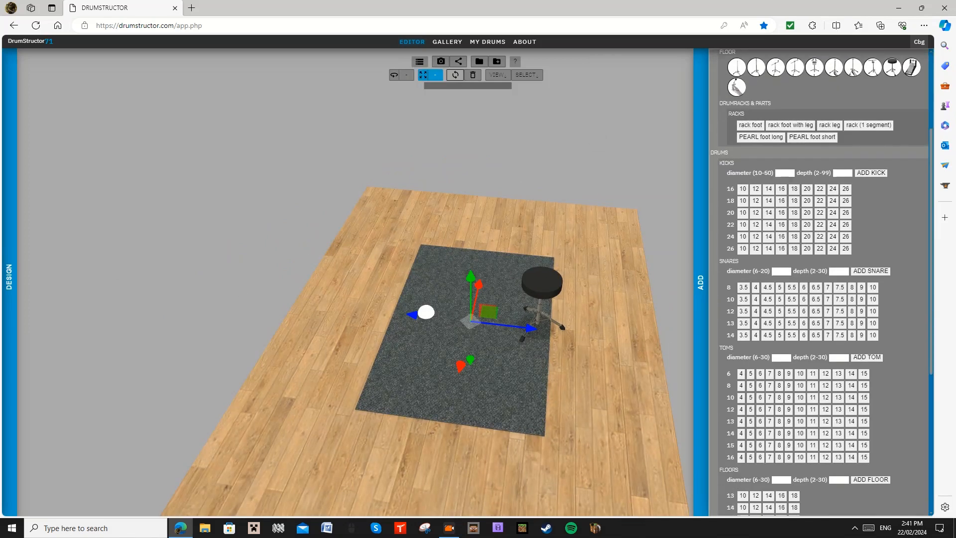
click(743, 189)
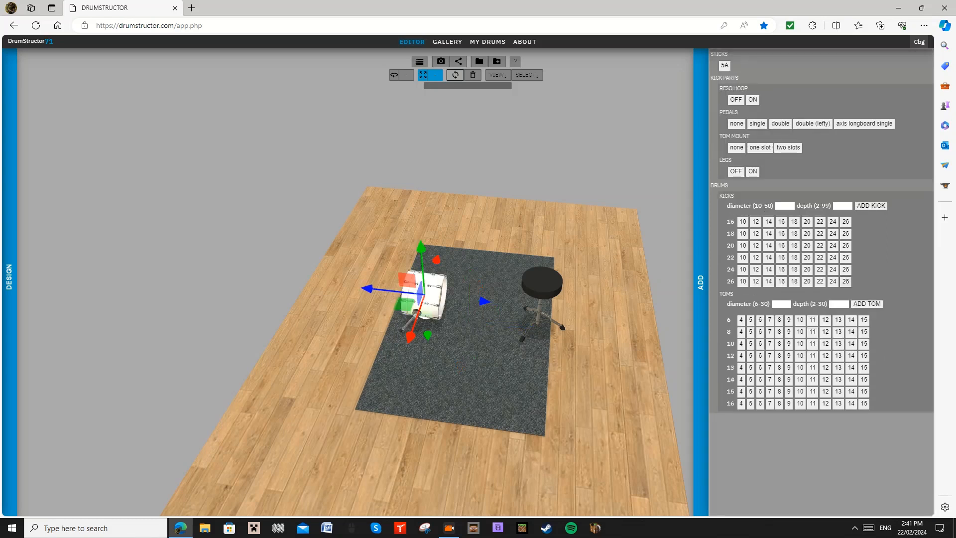
Step: Try other diameters and depths on the kick drum, from 26 x 26 and 24 x 20 to 18 x 24
click(845, 282)
click(807, 269)
click(768, 270)
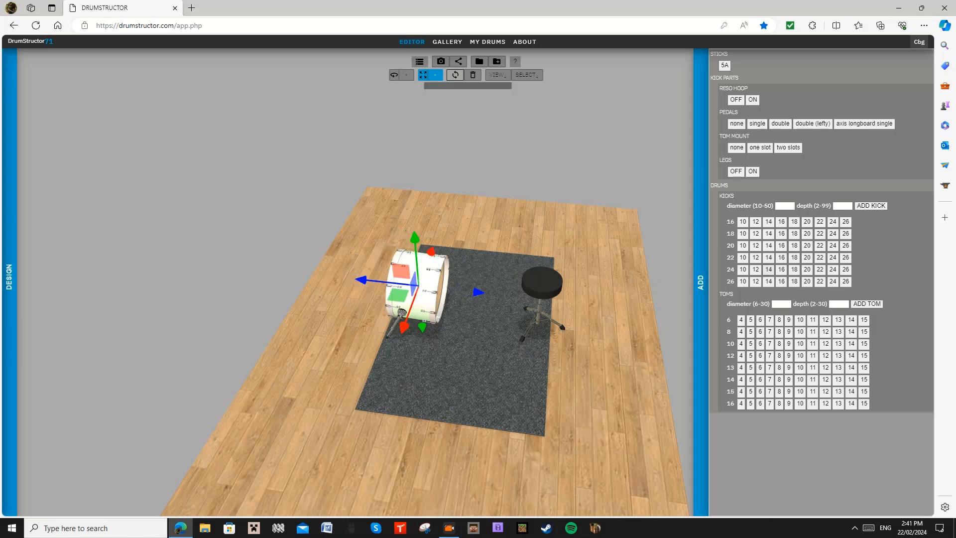
click(755, 269)
click(743, 269)
click(781, 234)
click(819, 234)
click(832, 234)
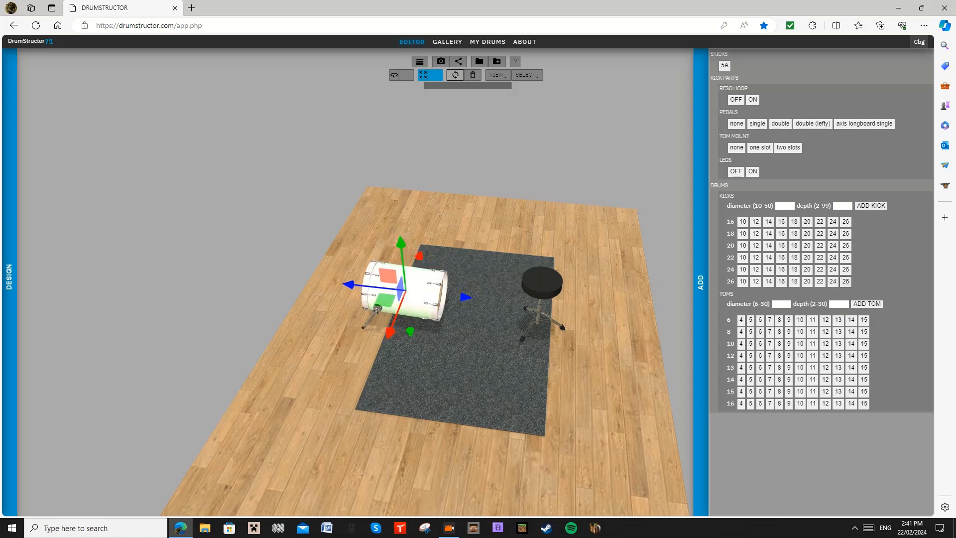
Step: Set the kick drum's size to diameter 26 and depth 26
click(845, 281)
drag(546, 224, 548, 189)
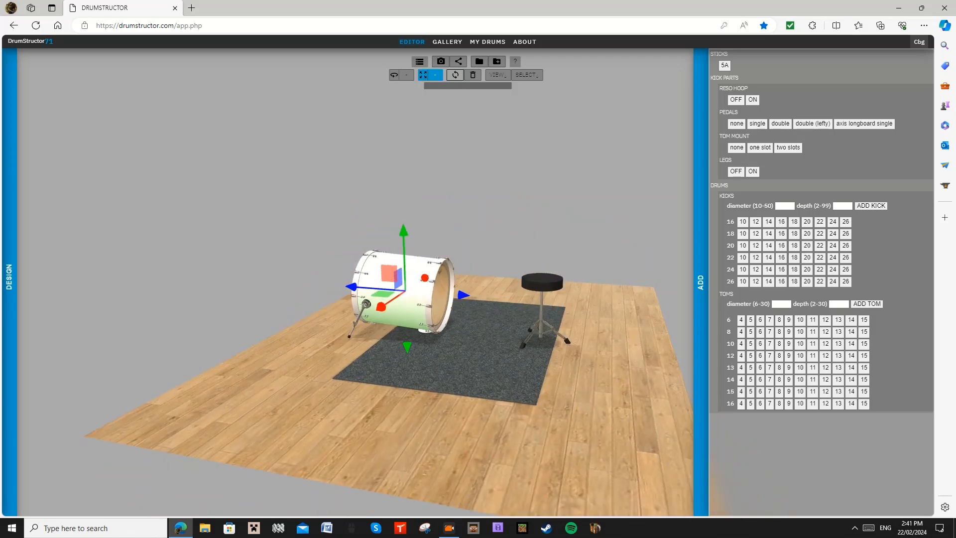
click(807, 257)
click(846, 281)
drag(548, 190, 497, 219)
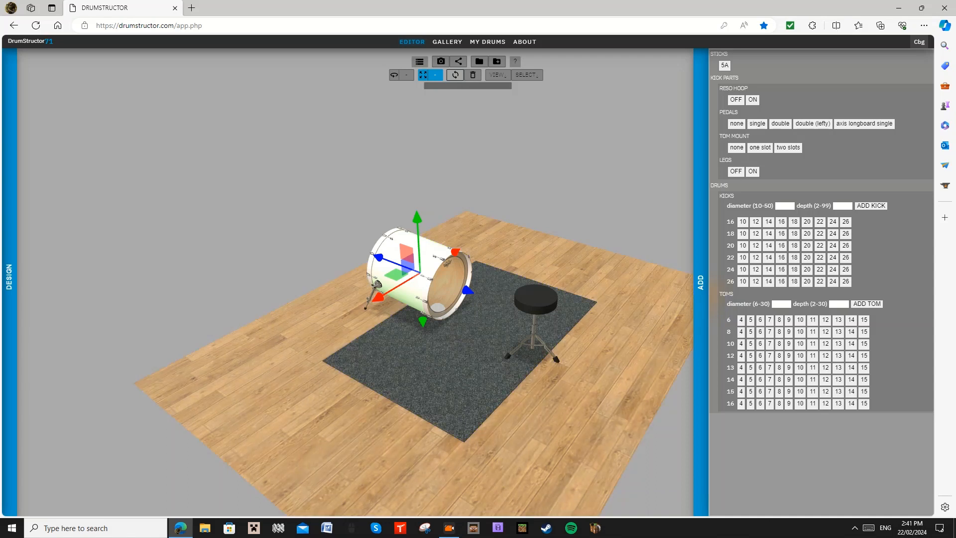
Step: Turn the kick drum's reso hoop off and back on while viewing its front
drag(497, 219, 629, 204)
click(736, 99)
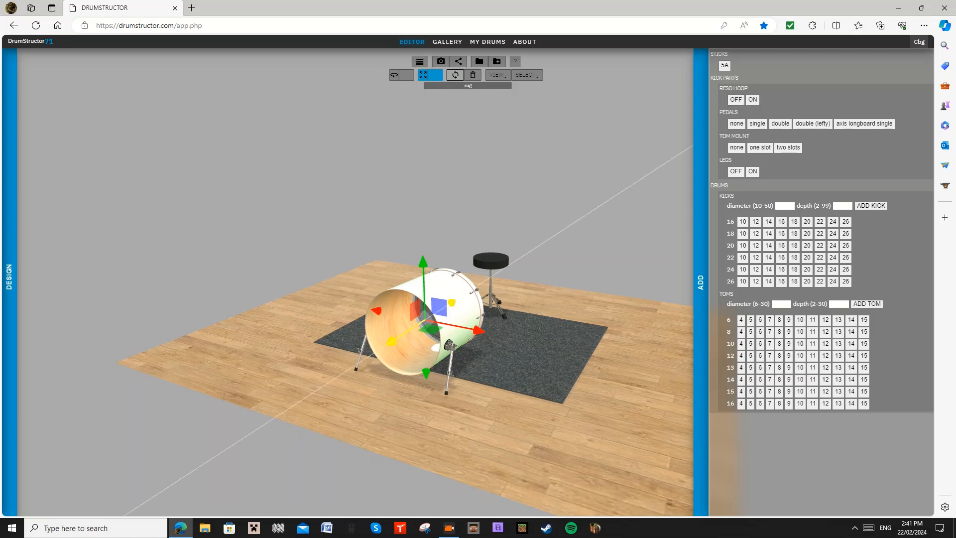
click(752, 99)
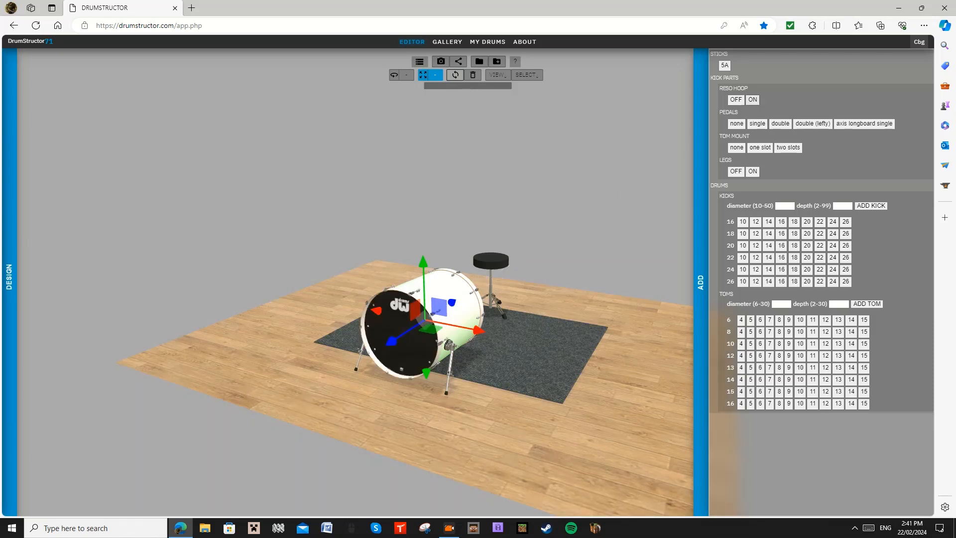
Step: Try the single, double, double (lefty) and axis longboard single pedals on the kick drum
drag(547, 378, 393, 403)
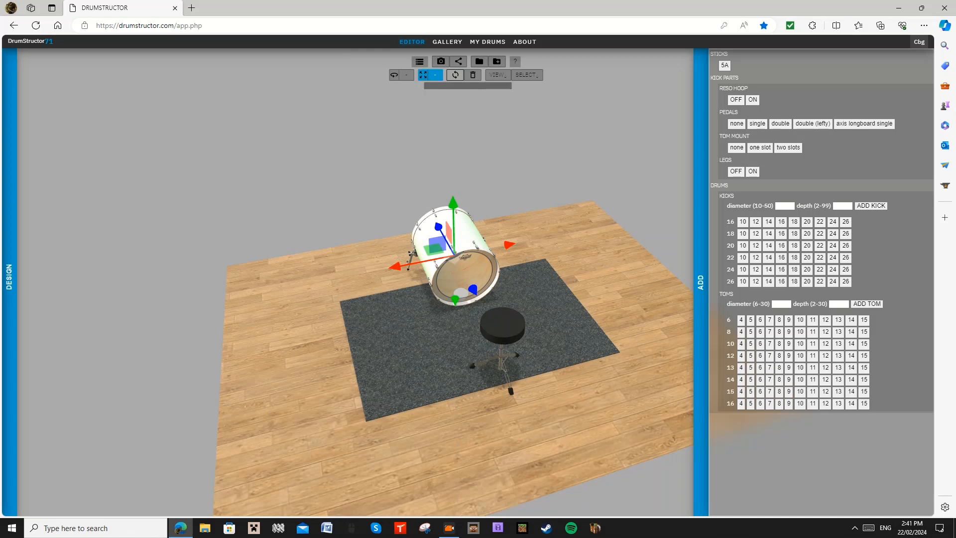
drag(573, 339, 605, 329)
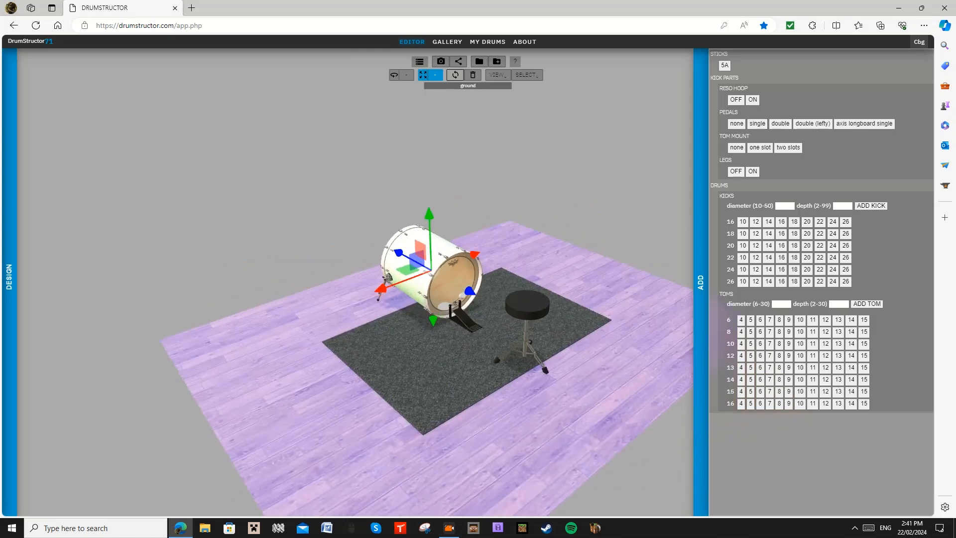
click(780, 123)
click(812, 124)
drag(598, 284, 503, 264)
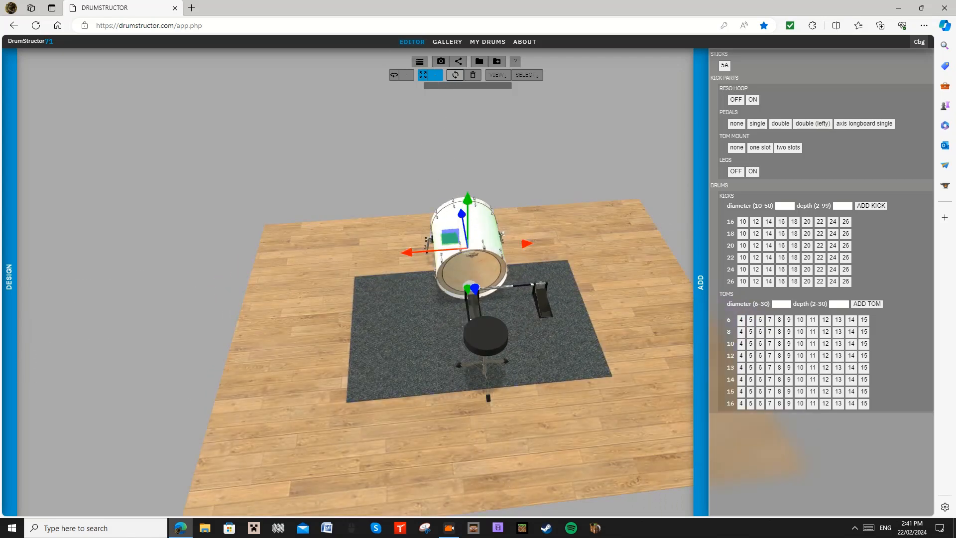
click(864, 123)
drag(548, 323, 665, 276)
drag(598, 298, 375, 323)
scroll(468, 299, up, 3)
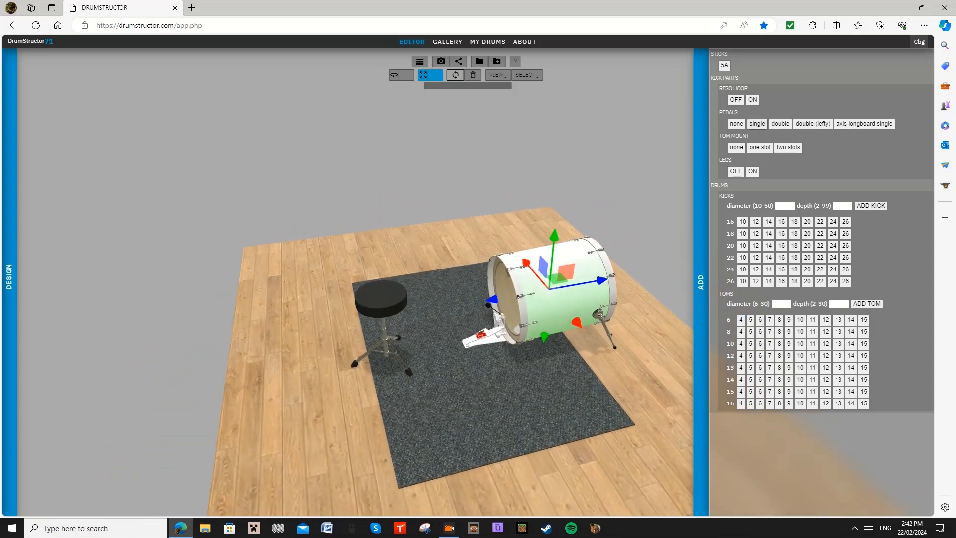
Step: Fit the kick drum with the standard single pedal
click(758, 123)
drag(349, 309, 545, 336)
scroll(468, 299, down, 2)
mouse_move(449, 299)
mouse_down()
mouse_move(493, 285)
mouse_move(497, 293)
mouse_move(329, 303)
mouse_move(443, 293)
mouse_up()
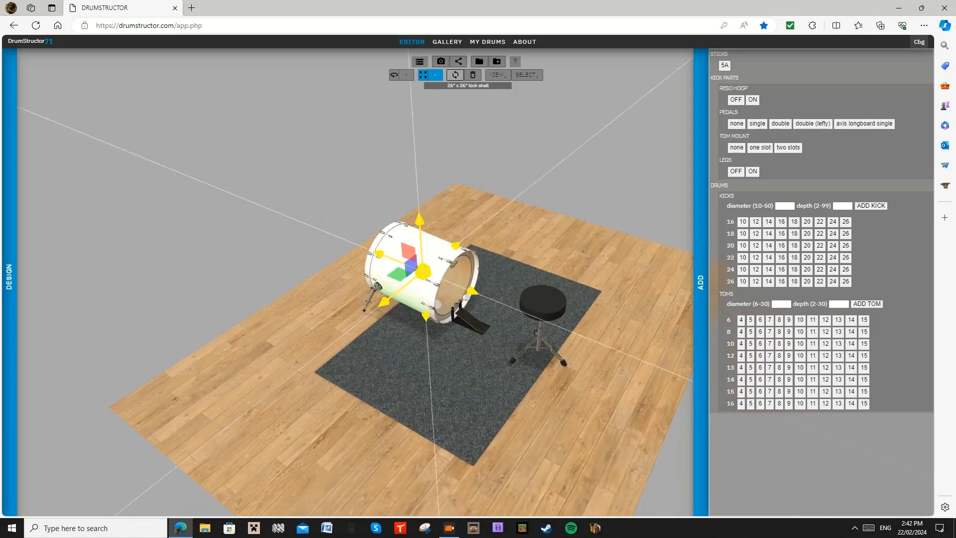
Step: Rotate the kick drum sideways about its vertical axis and turn it back to face the throne
key(r)
drag(406, 305, 373, 302)
key(t)
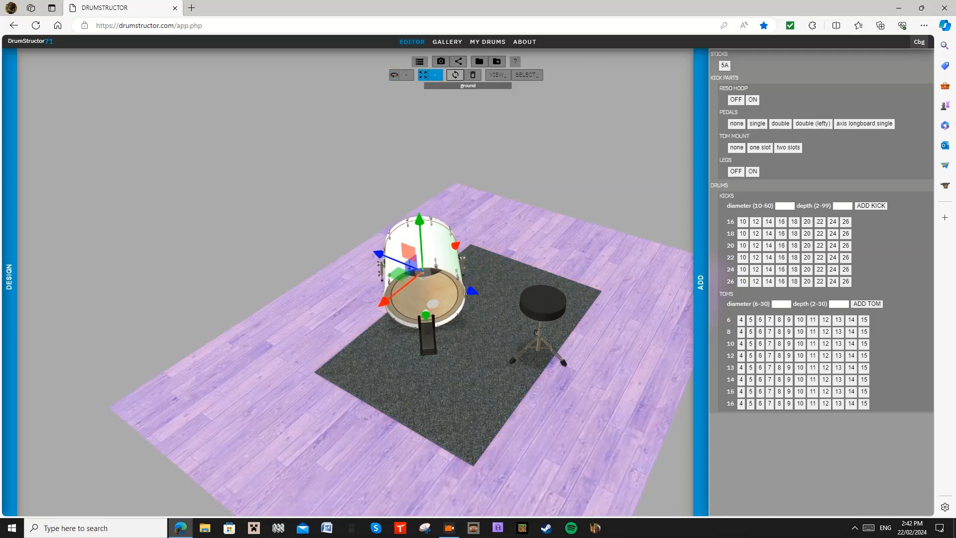
key(r)
drag(404, 303, 436, 304)
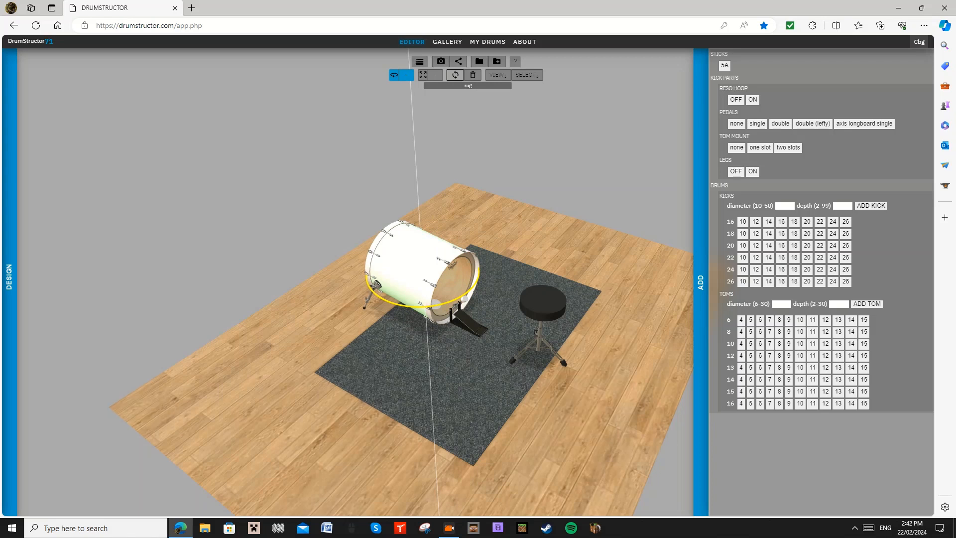
drag(540, 241, 468, 266)
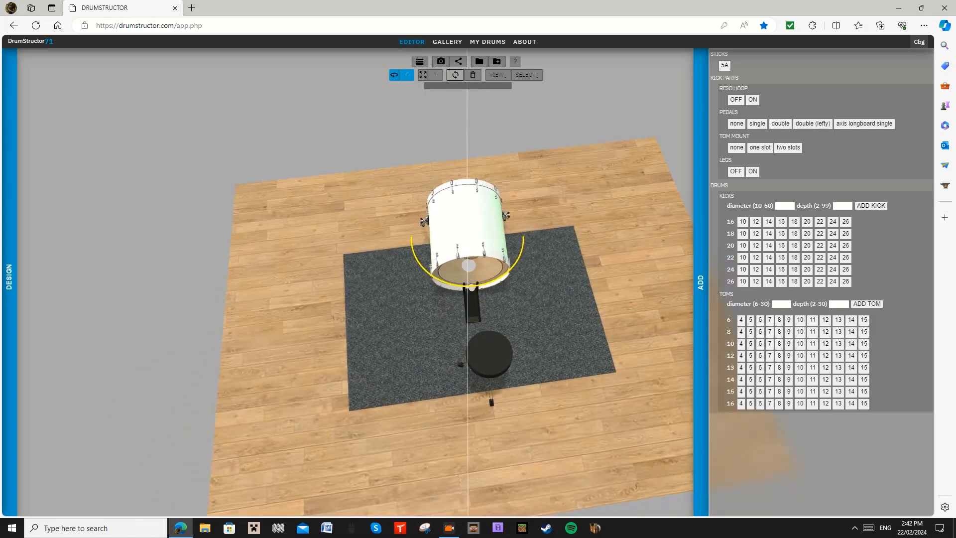
key(t)
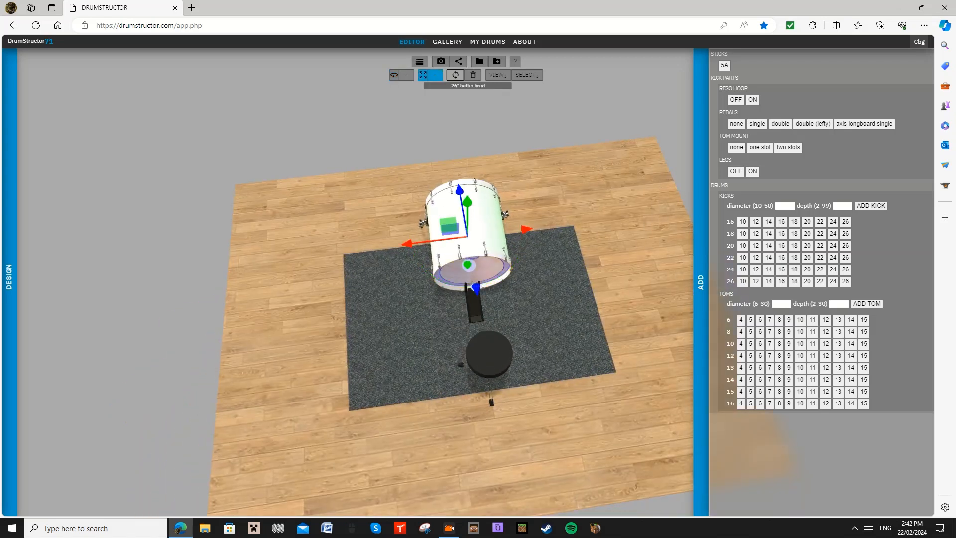
Step: Add a snare drum of diameter 13 and depth 7 on the rug beside the kick pedal
drag(349, 259, 361, 274)
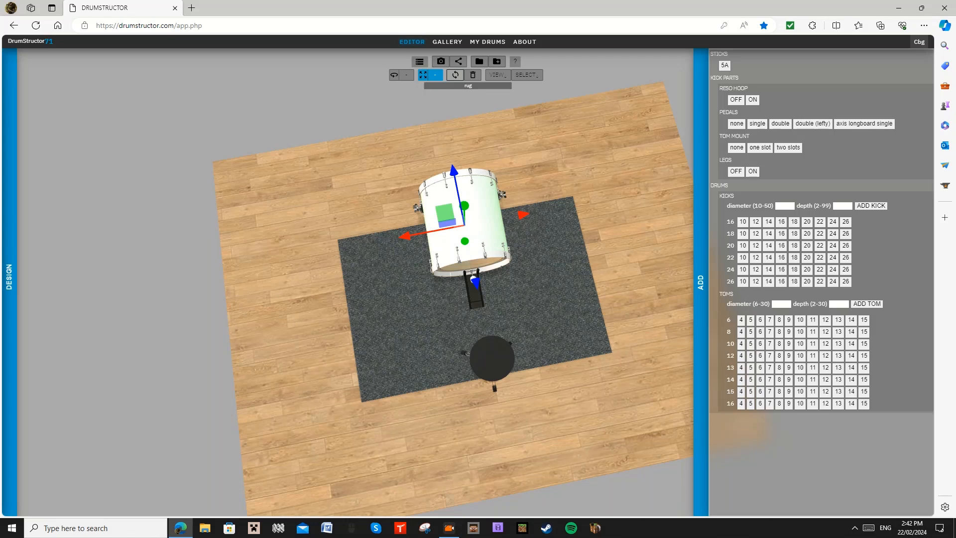
click(451, 314)
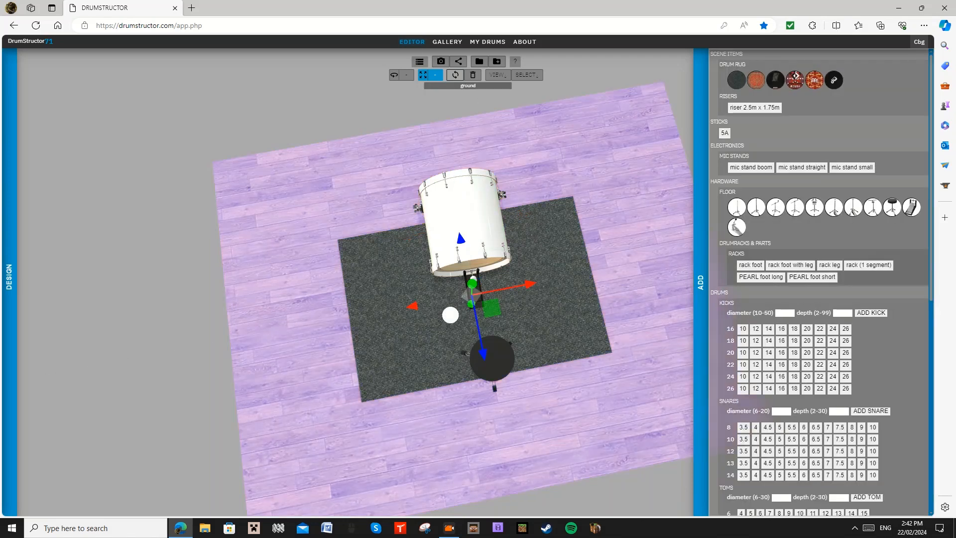
scroll(819, 281, down, 4)
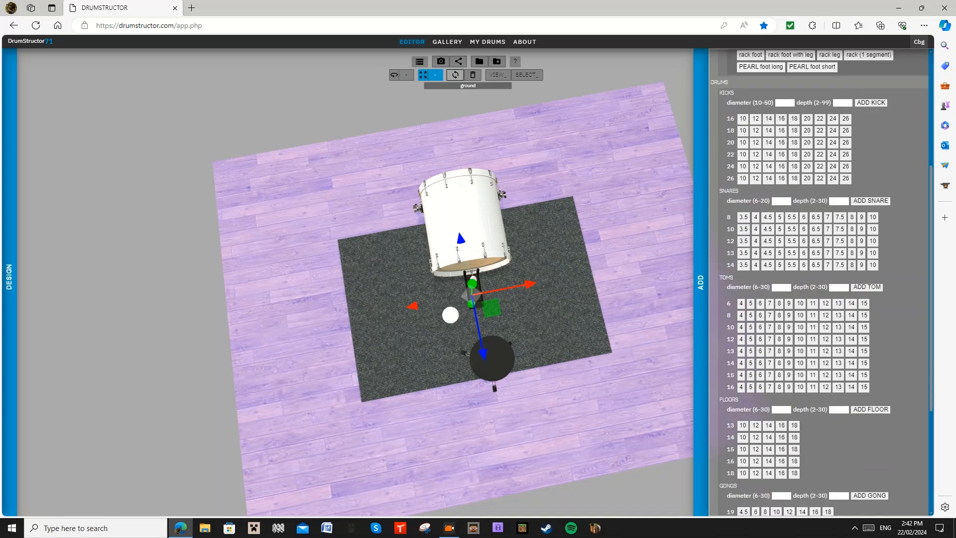
drag(577, 224, 653, 169)
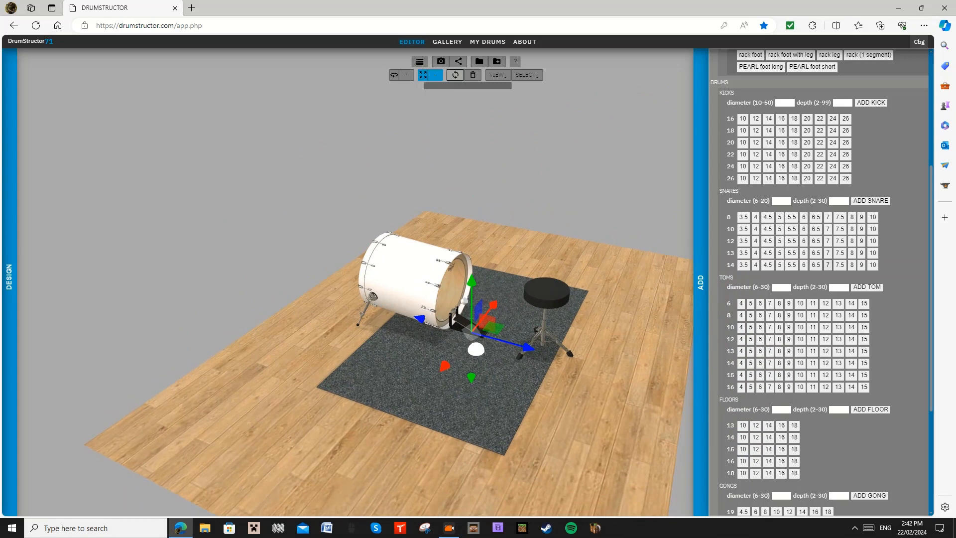
click(827, 252)
Step: Move the snare drum close to the kick drum, on the left of the pedal as seen from the throne
drag(618, 269, 573, 299)
drag(416, 384, 465, 397)
mouse_move(447, 338)
mouse_down()
mouse_move(424, 328)
mouse_move(451, 338)
mouse_up()
drag(469, 398, 485, 463)
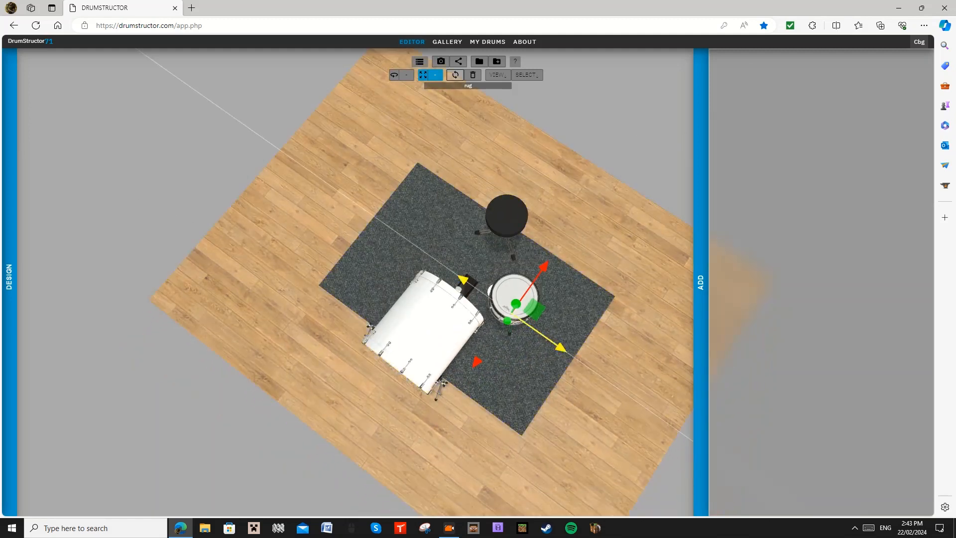
drag(547, 339, 546, 337)
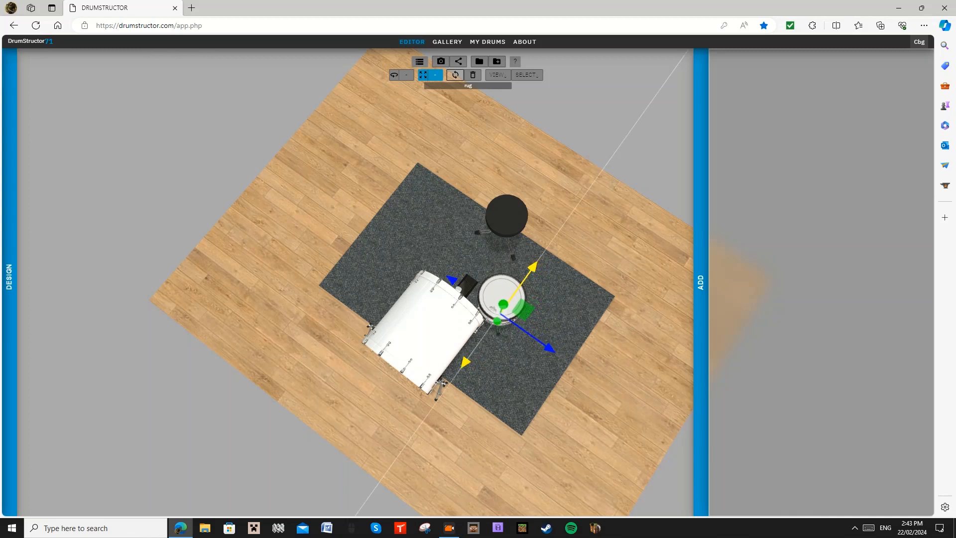
drag(448, 434, 368, 356)
mouse_move(498, 75)
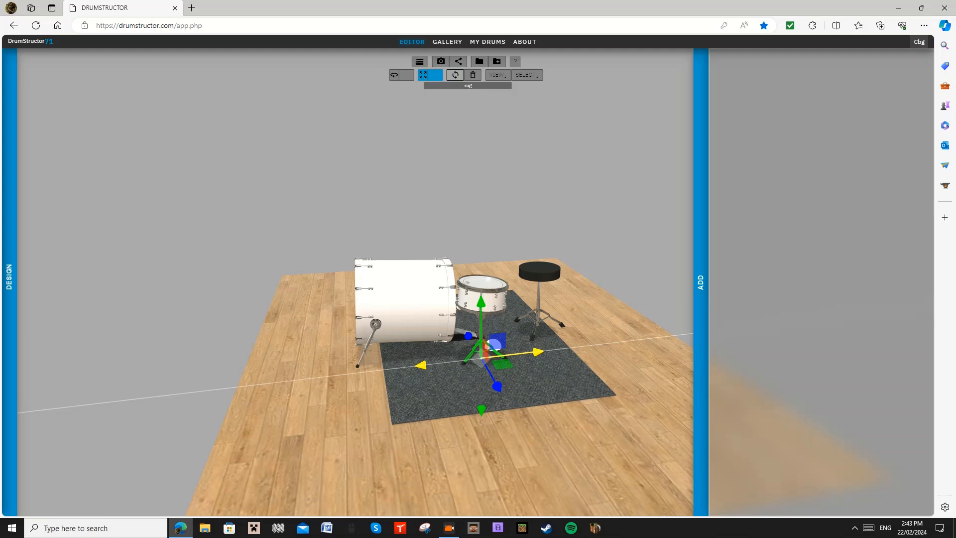
drag(573, 379, 453, 438)
mouse_move(374, 310)
mouse_down()
mouse_move(453, 294)
mouse_move(543, 249)
mouse_move(477, 232)
mouse_move(413, 324)
mouse_move(401, 379)
mouse_move(410, 377)
mouse_up()
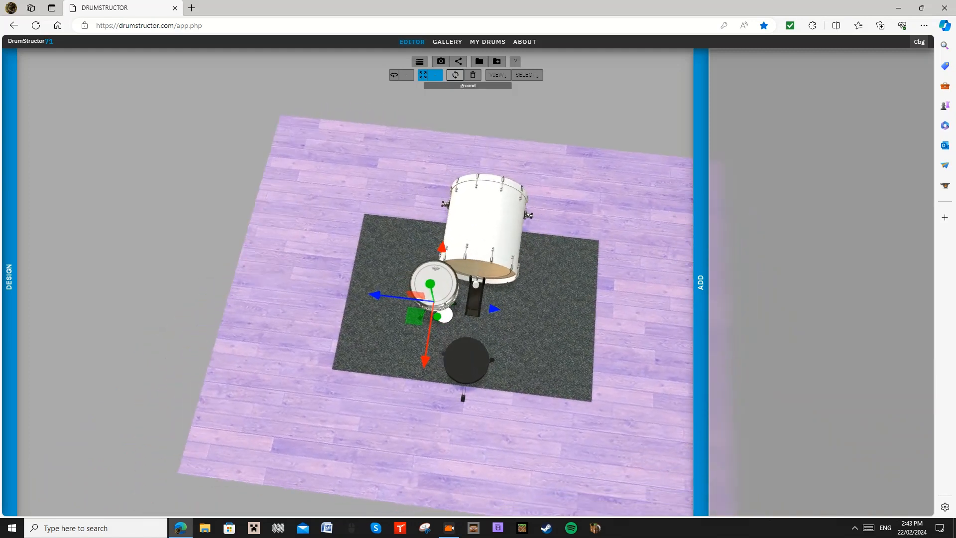
Step: Add a size 16 hi-hat and place it on the rug, on the outer side of the snare drum
click(309, 171)
drag(309, 171, 310, 157)
drag(324, 198, 294, 191)
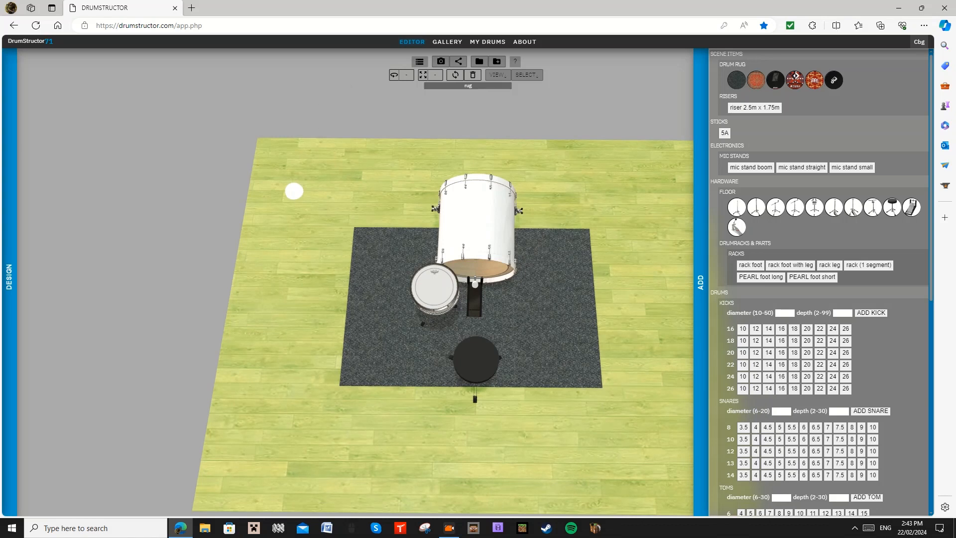
click(315, 202)
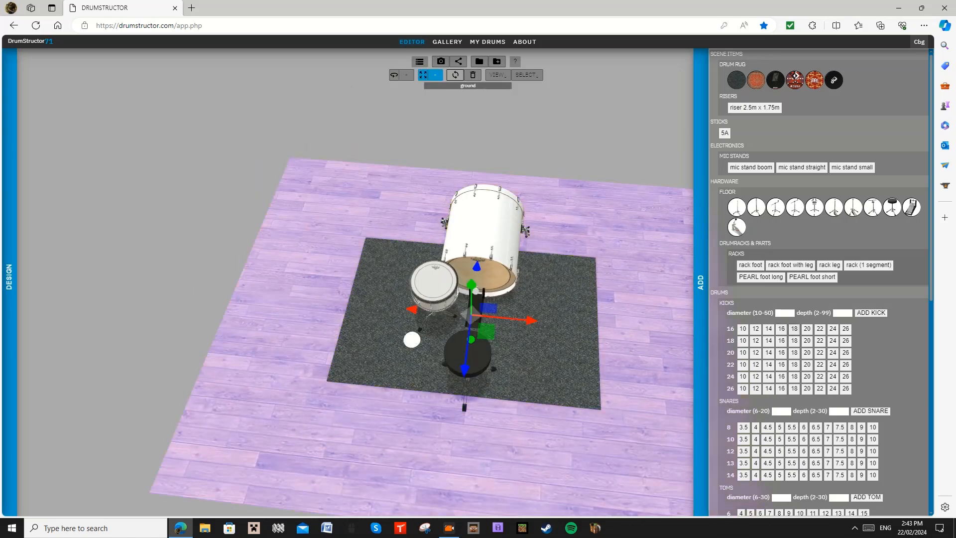
scroll(793, 328, down, 7)
scroll(821, 298, down, 1)
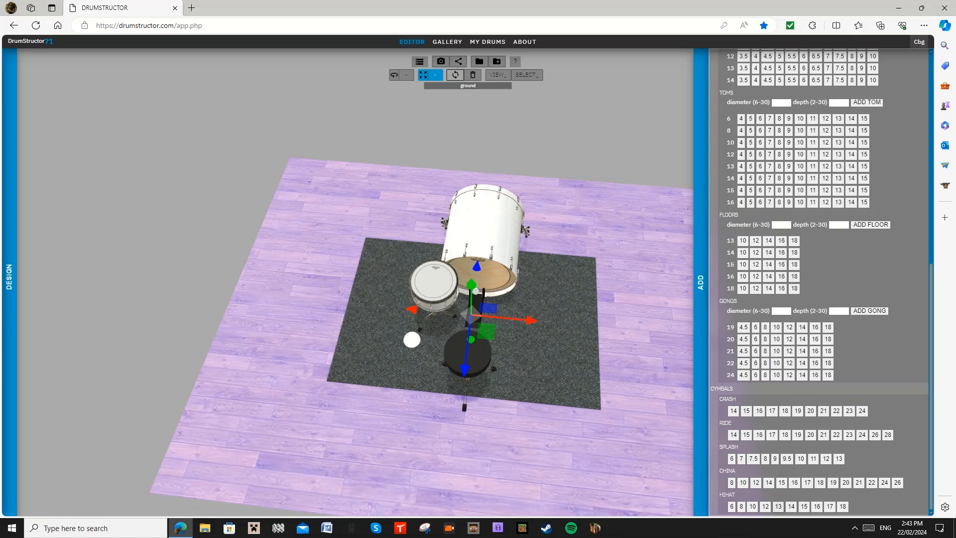
click(817, 506)
drag(413, 434, 376, 386)
Step: Rotate the hi-hat about its vertical axis until its pedal faces the throne
key(r)
mouse_move(298, 199)
mouse_down()
mouse_move(294, 254)
mouse_move(307, 193)
mouse_up()
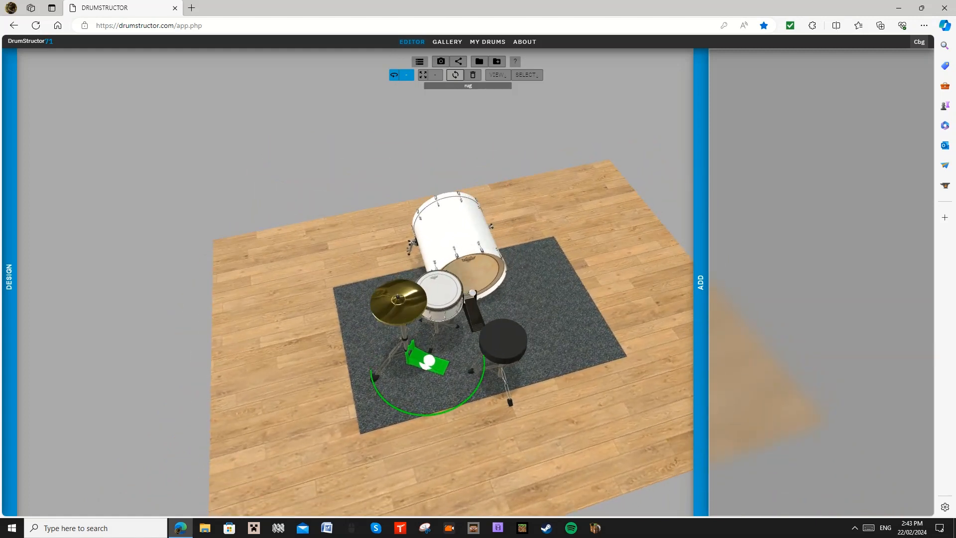
drag(508, 398, 404, 408)
Step: Fit the kick drum with a one-slot tom mount and slide it along the shell toward the pedal end
scroll(430, 424, up, 3)
click(755, 148)
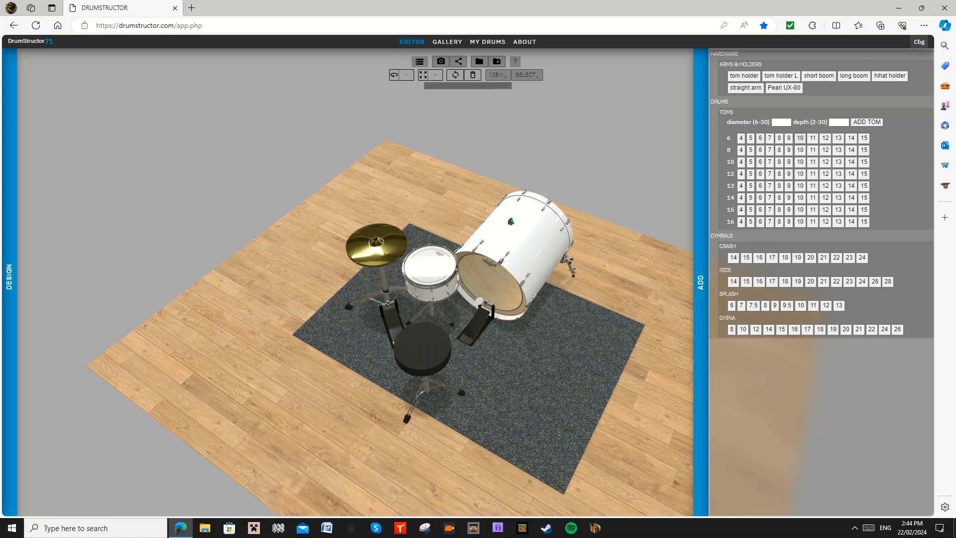
click(530, 244)
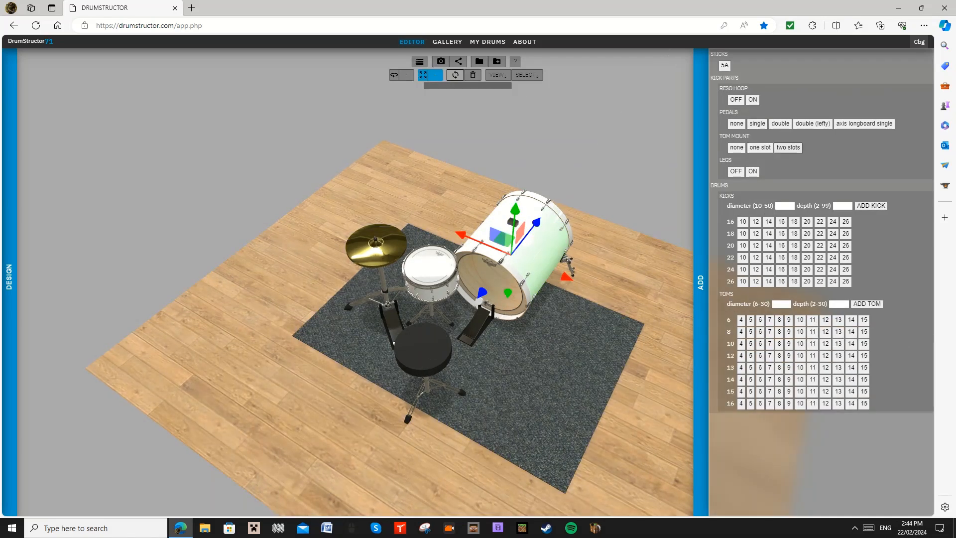
drag(394, 343, 348, 333)
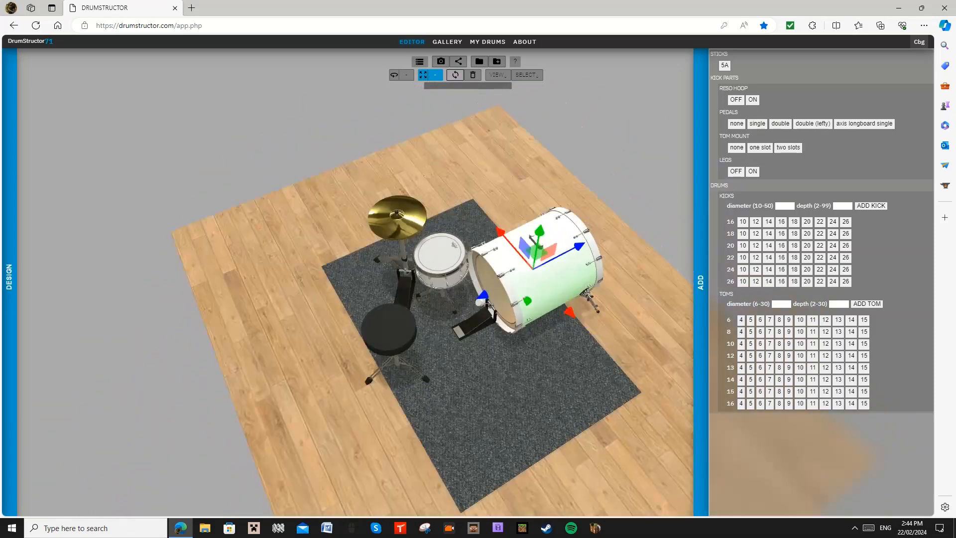
drag(547, 269, 663, 324)
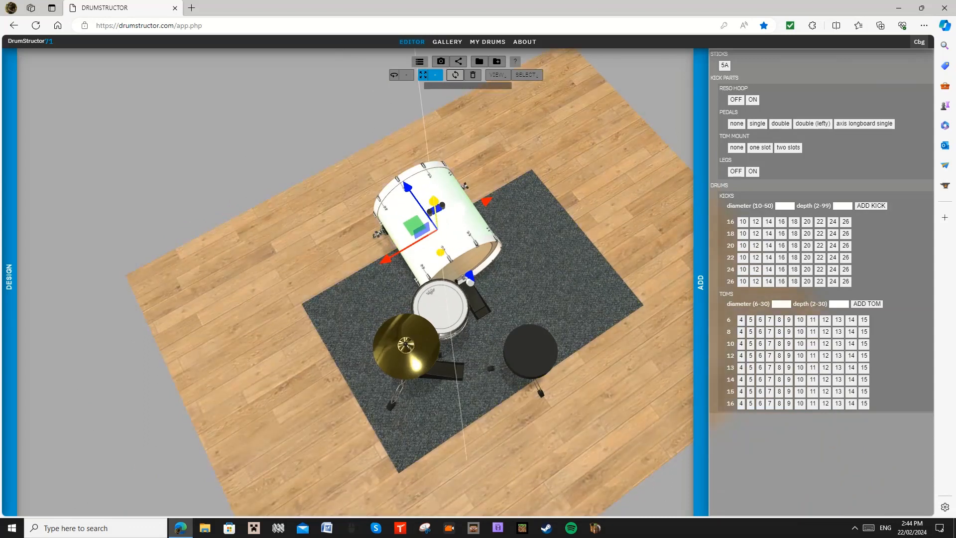
click(436, 208)
drag(423, 269, 539, 199)
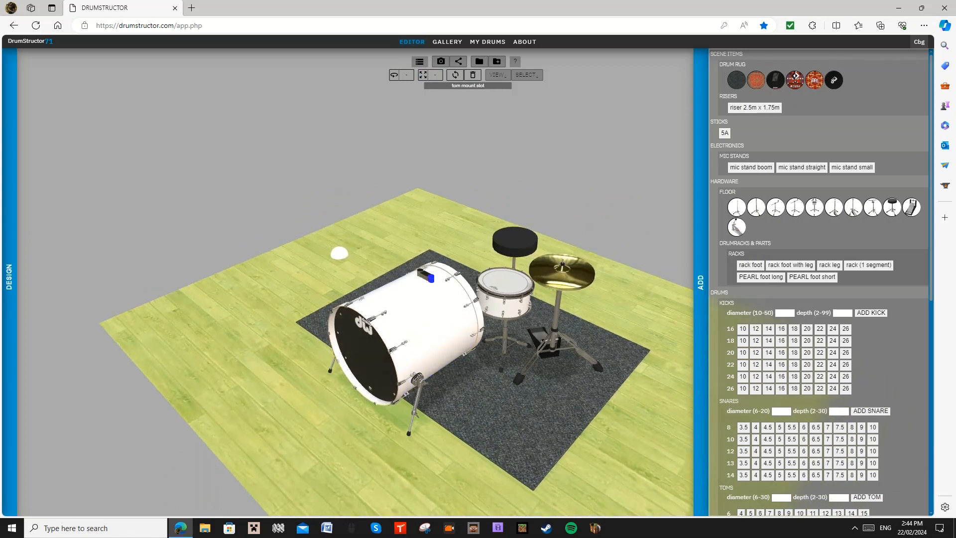
drag(547, 199, 324, 232)
drag(693, 355, 675, 450)
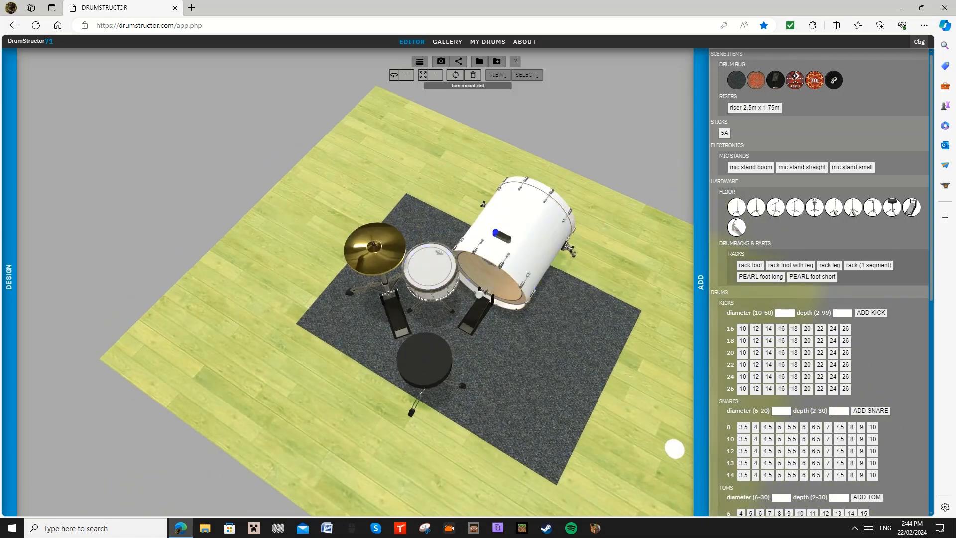
Step: Attach a standard tom holder to the slot of the kick drum's tom mount
click(496, 232)
drag(496, 233, 597, 190)
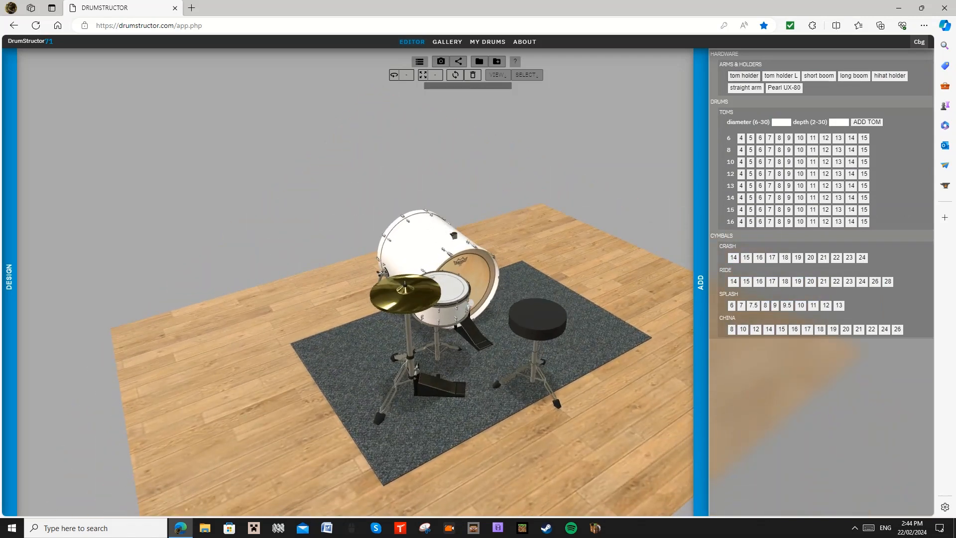
click(744, 75)
drag(498, 224, 607, 200)
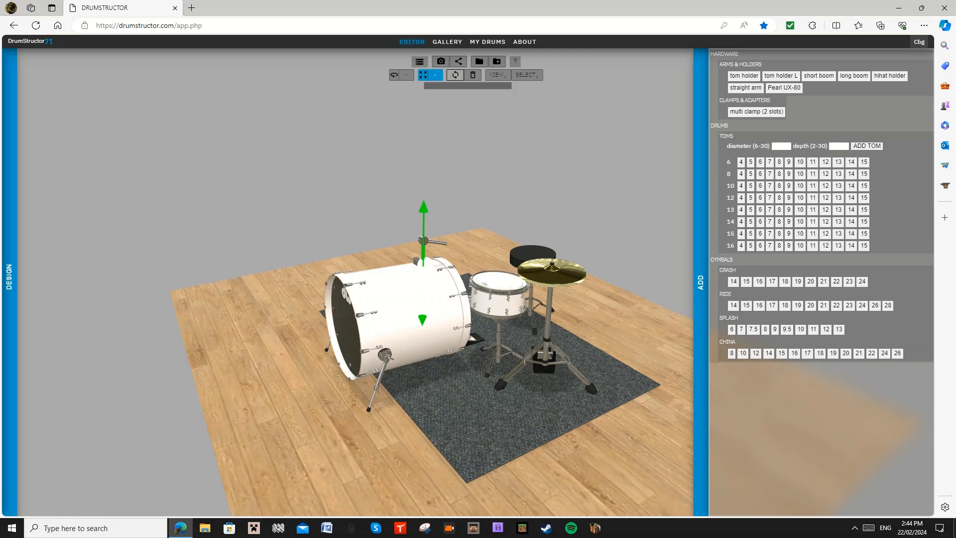
Step: Attach a tom of diameter 10 and depth 4 to the free arm end of the tom holder
click(438, 242)
scroll(438, 242, up, 6)
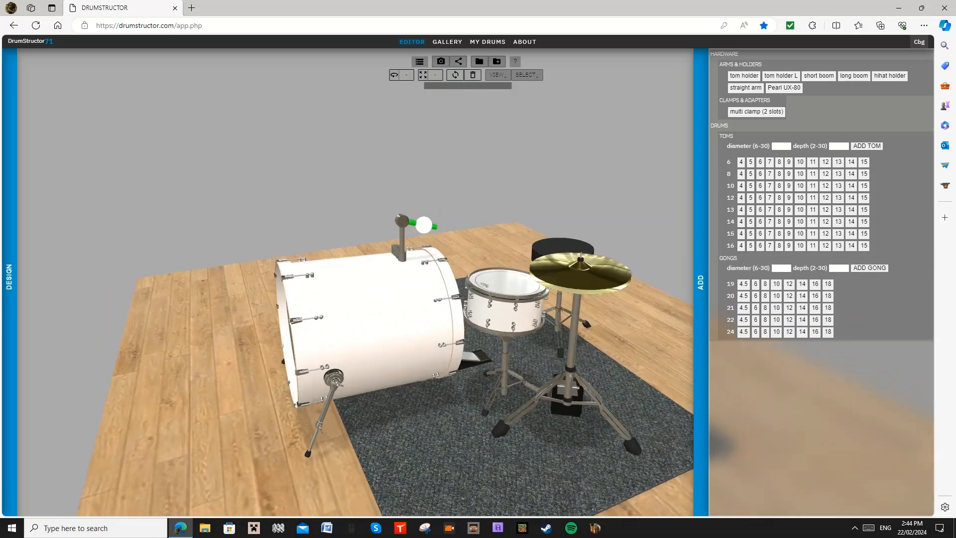
drag(448, 244, 376, 284)
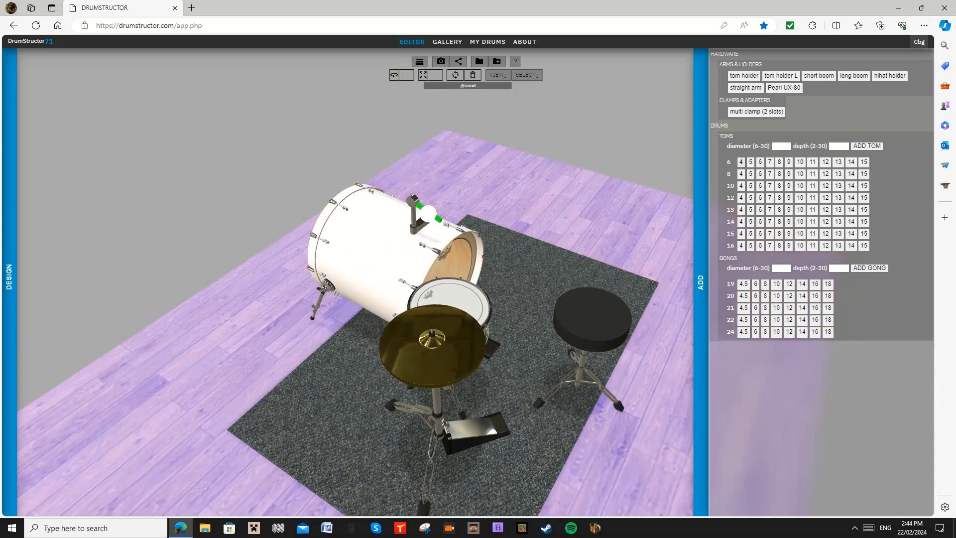
click(740, 161)
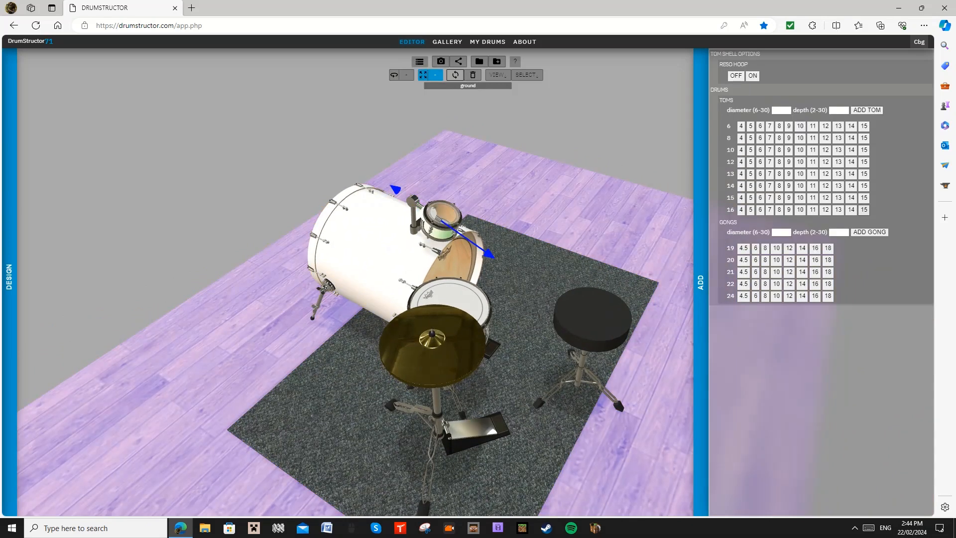
Step: Try the mounted tom in diameter-by-depth sizes 16 x 15, 12 x 10, 10 x 10, 10 x 9 and 10 x 6
click(864, 209)
drag(448, 249, 339, 209)
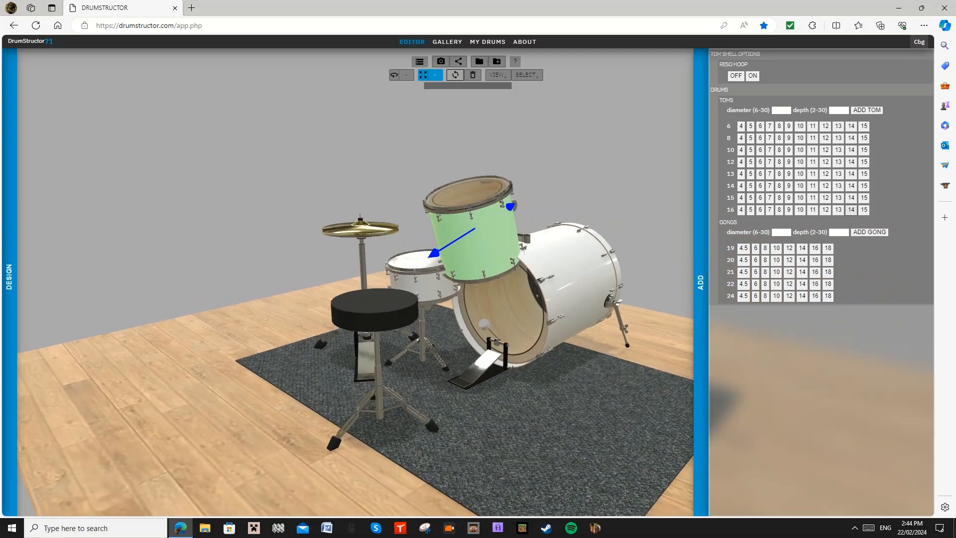
click(800, 162)
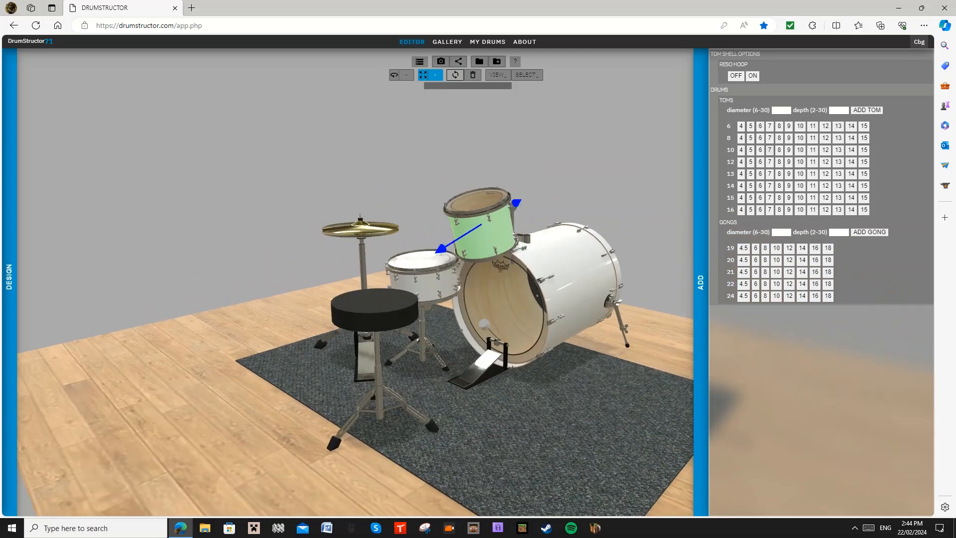
click(770, 150)
click(800, 150)
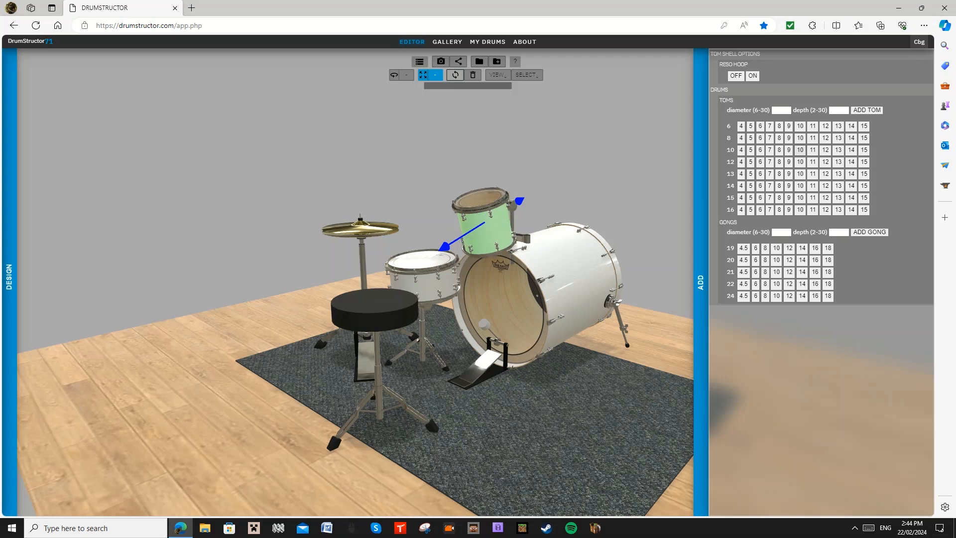
click(788, 150)
click(770, 150)
click(760, 150)
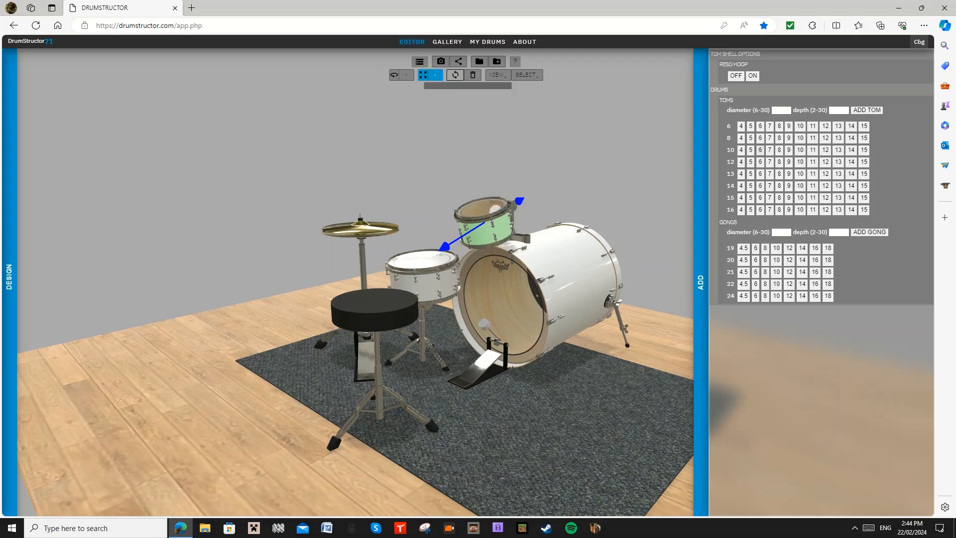
drag(299, 174, 398, 175)
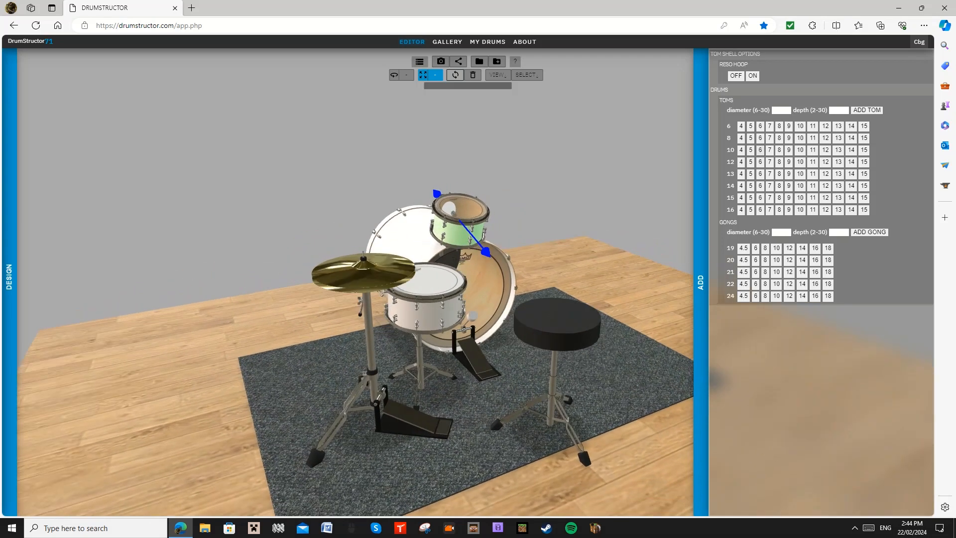
Step: Resize the mounted tom to diameter 10 and depth 7
click(769, 150)
drag(299, 174, 322, 177)
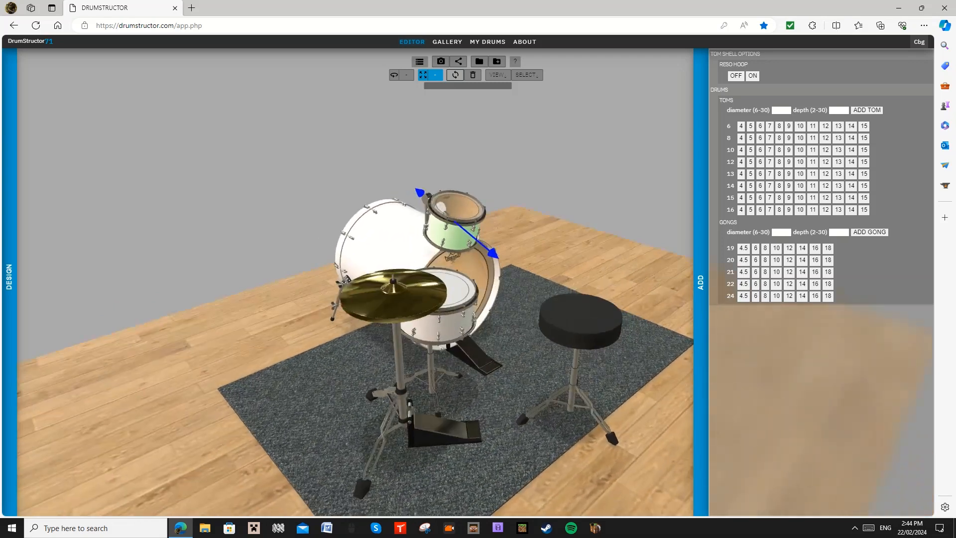
drag(474, 199, 458, 207)
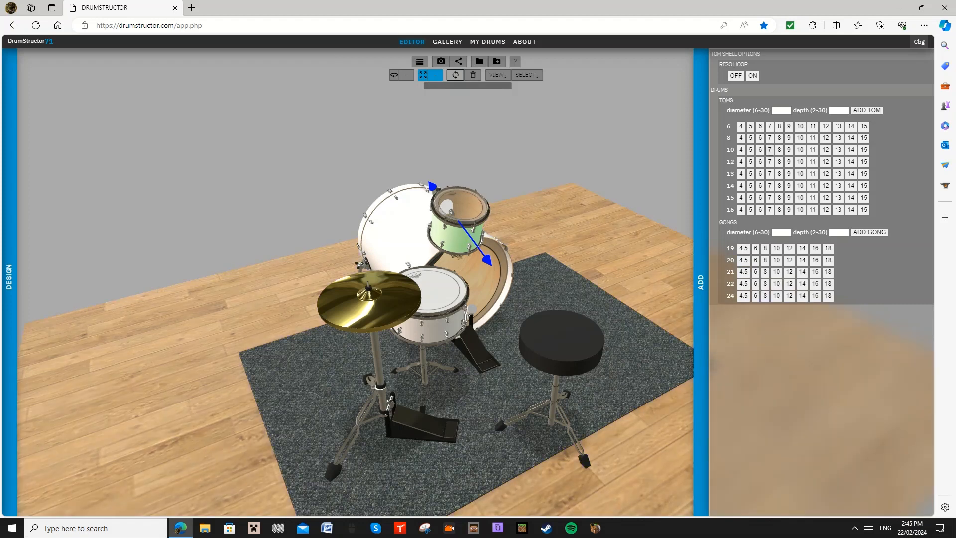
drag(423, 209, 495, 192)
drag(413, 209, 466, 249)
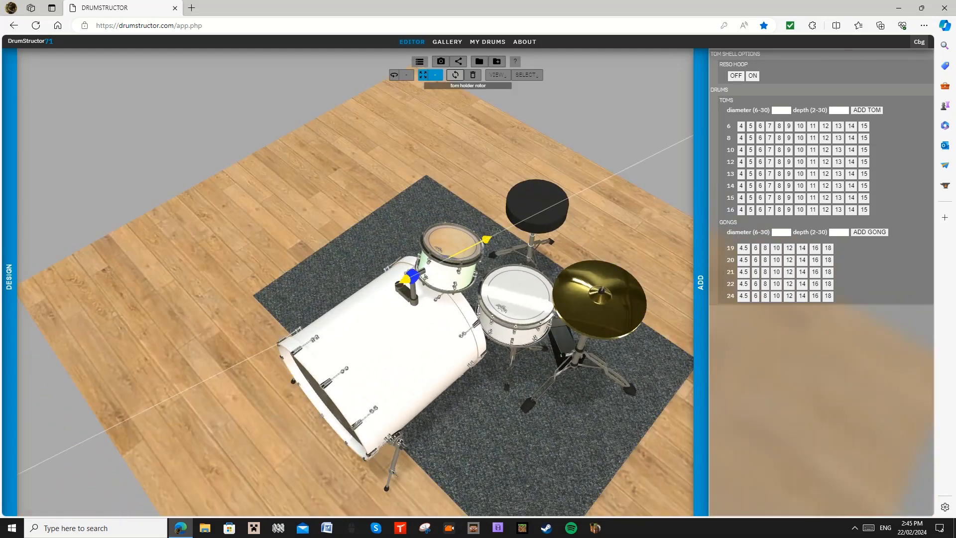
Step: Rotate the tom holder about its vertical post on the kick drum
click(412, 291)
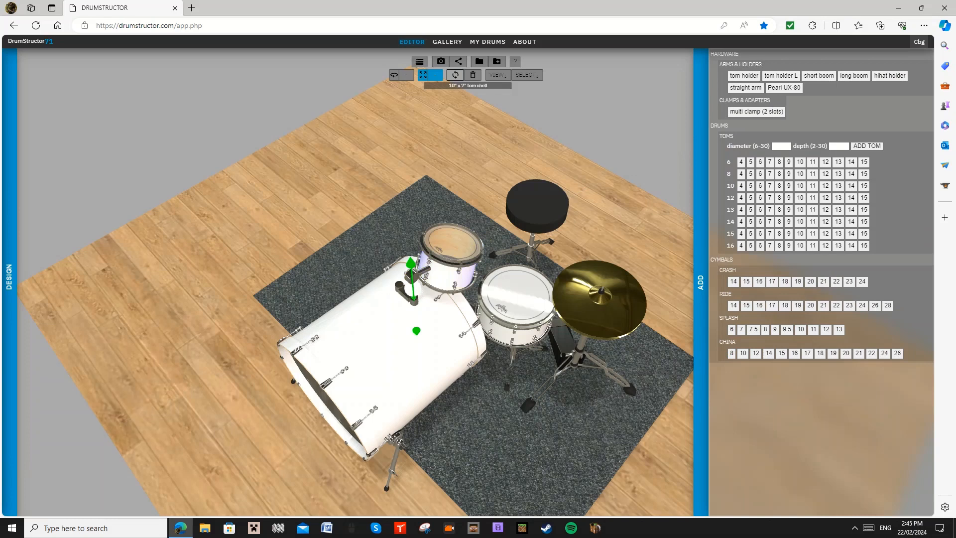
click(411, 276)
drag(448, 340, 411, 348)
drag(349, 199, 216, 150)
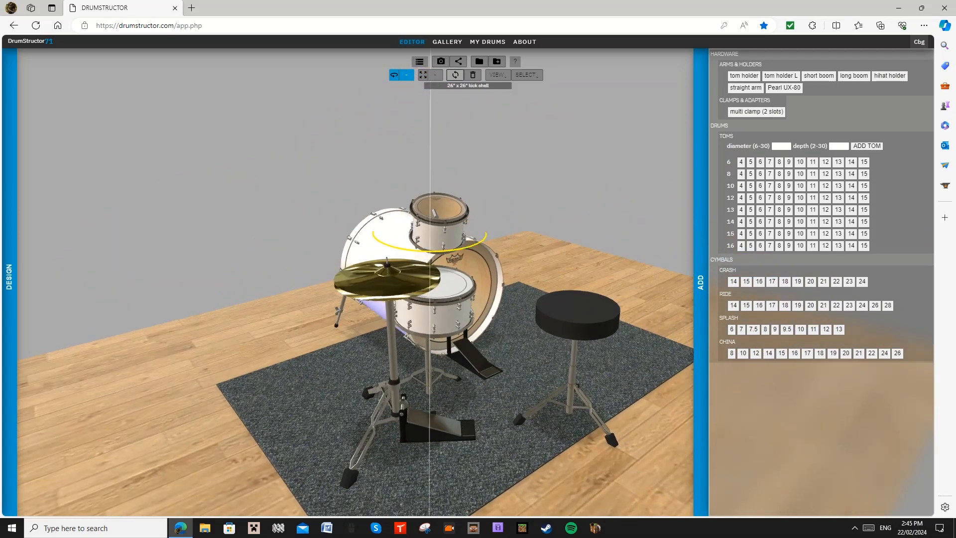
Step: Tilt the mounted tom on its holder toward the throne
click(438, 234)
drag(412, 177, 426, 173)
drag(299, 200, 433, 196)
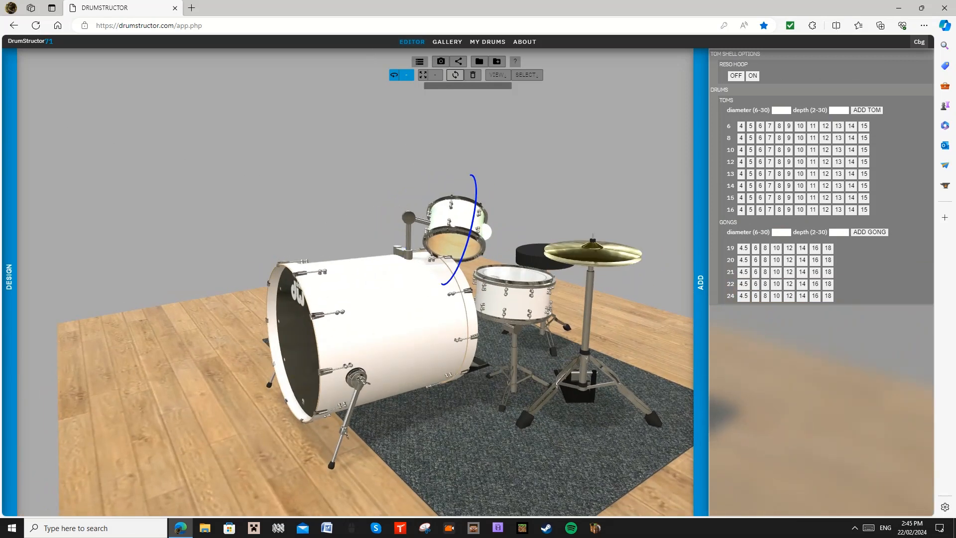
Step: Turn the tom holder on its post again and adjust the tom's tilt so its batter head faces the throne
click(378, 319)
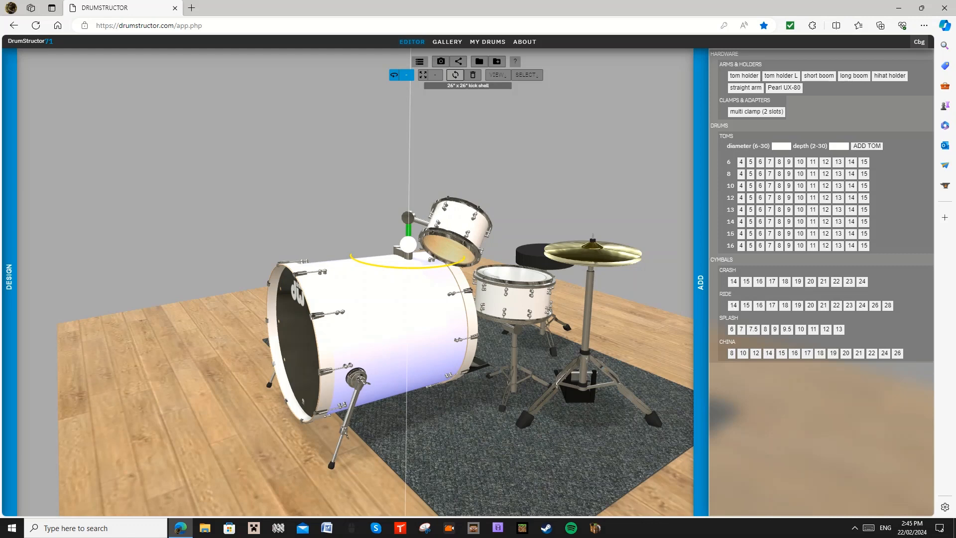
drag(298, 209, 419, 182)
drag(348, 224, 542, 251)
click(456, 219)
drag(348, 224, 401, 255)
drag(434, 219, 445, 229)
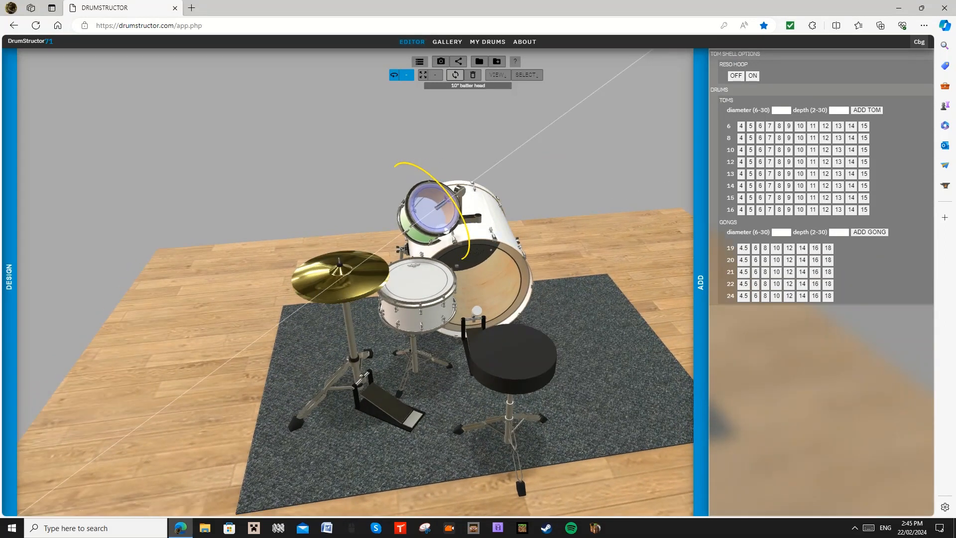
drag(349, 225, 468, 204)
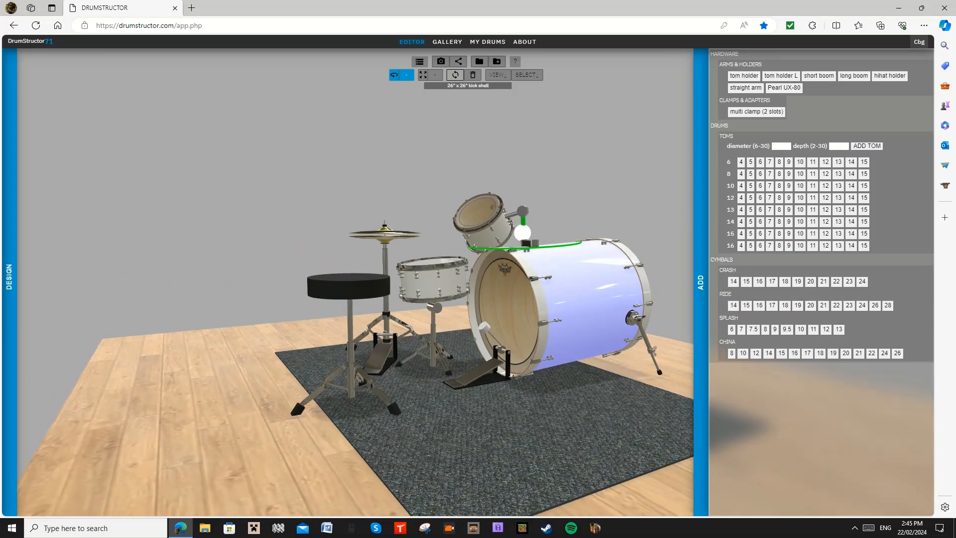
Step: Resize the kick drum to diameter 22 and depth 18
click(578, 271)
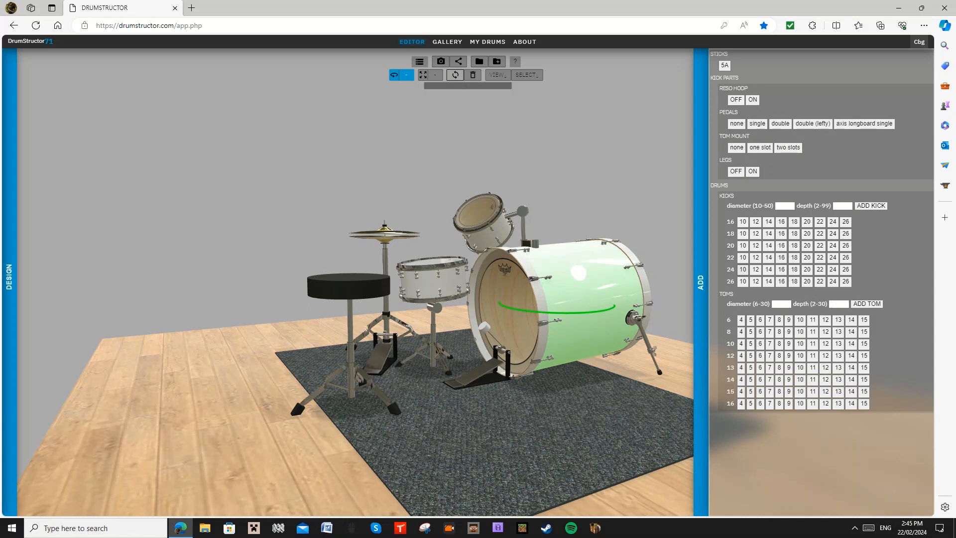
click(794, 257)
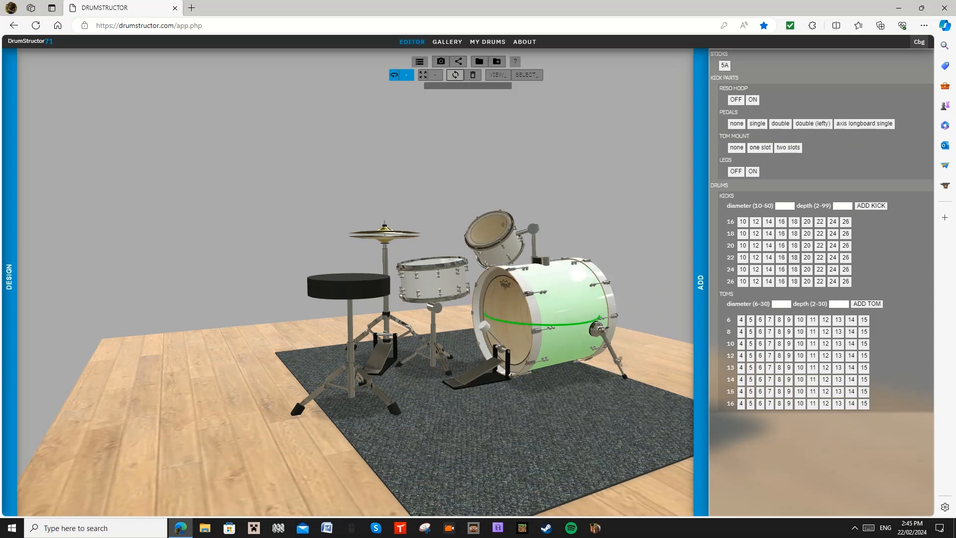
drag(445, 302, 481, 319)
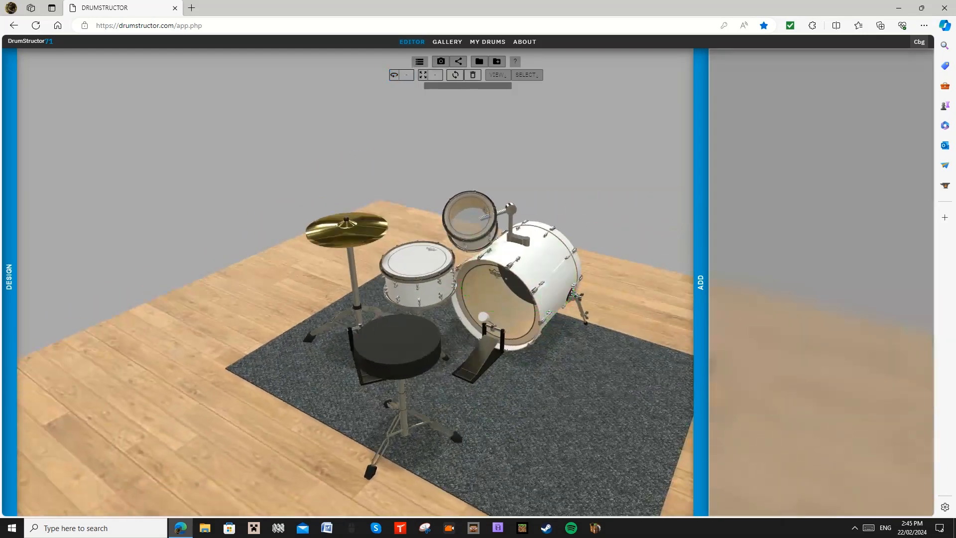
drag(506, 279, 461, 266)
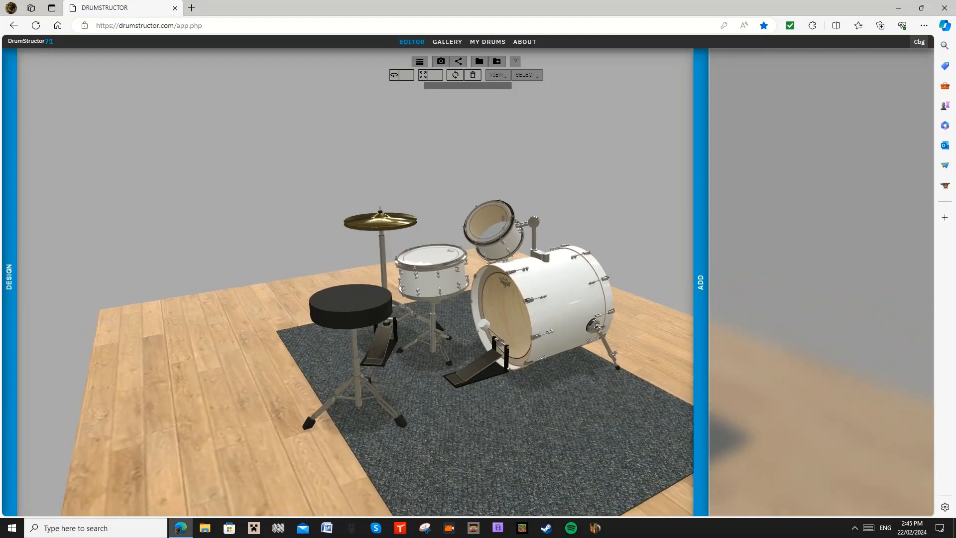
Step: Turn the tom holder on its post and slide its mount along the kick drum's shell
click(534, 238)
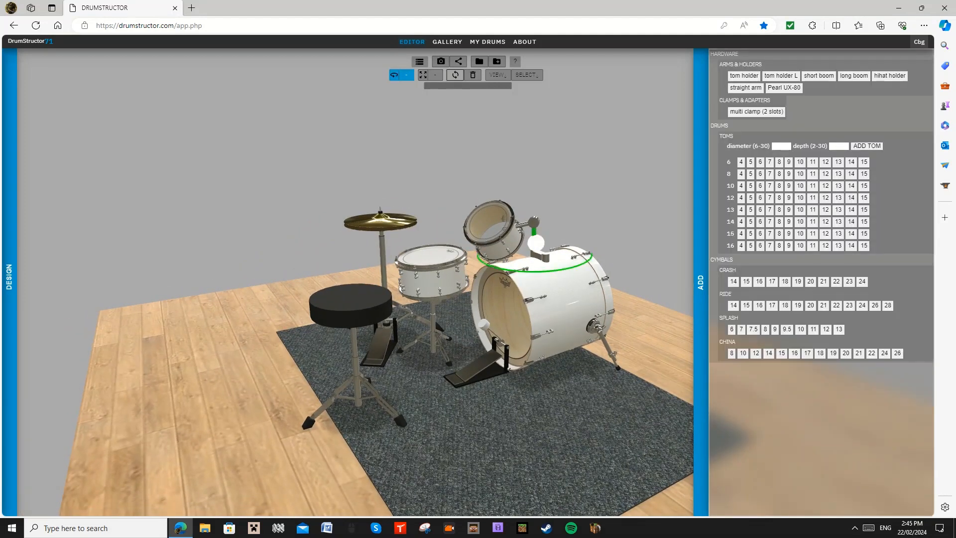
drag(536, 243, 524, 265)
click(498, 236)
click(523, 236)
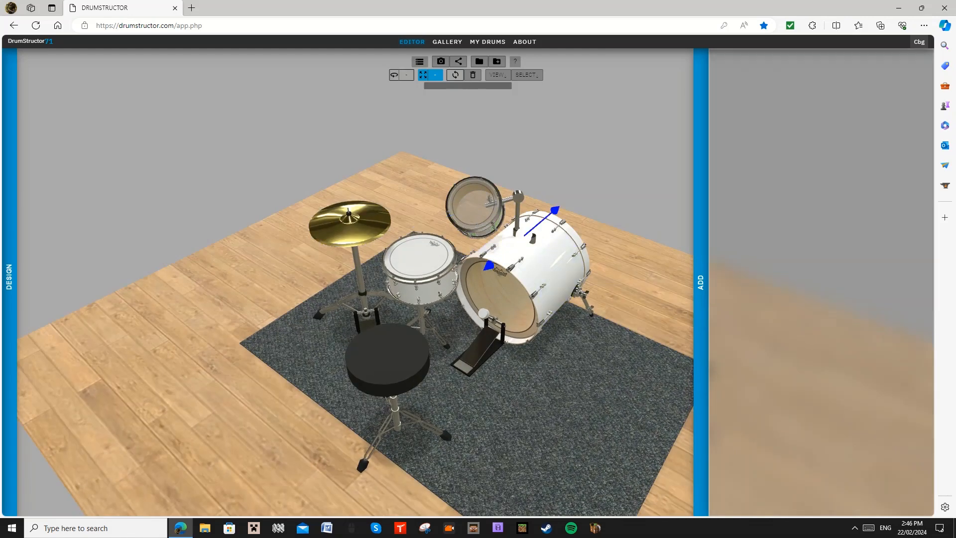
drag(555, 210, 547, 217)
drag(448, 164, 672, 104)
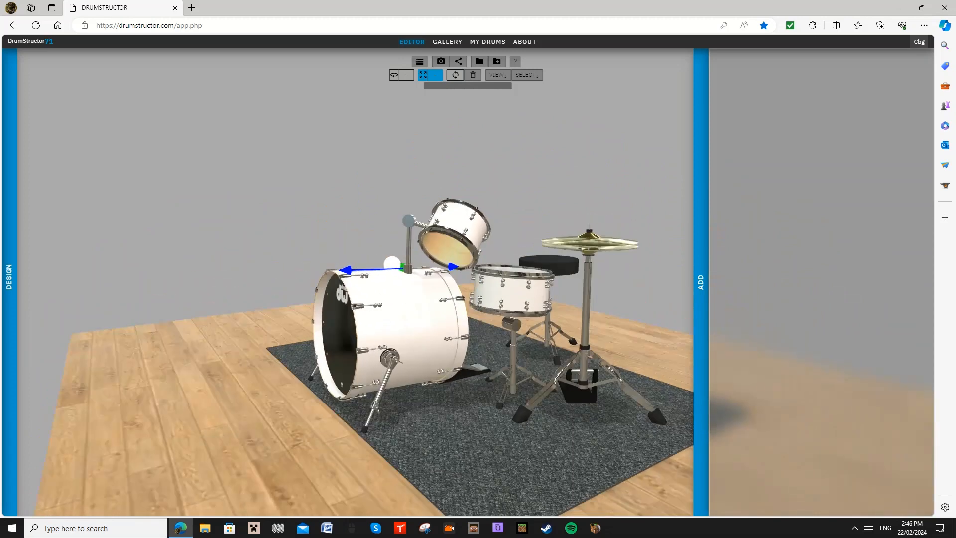
Step: Lower the 10-inch tom's holder post toward the kick drum and rotate it to re-aim the tom
click(407, 251)
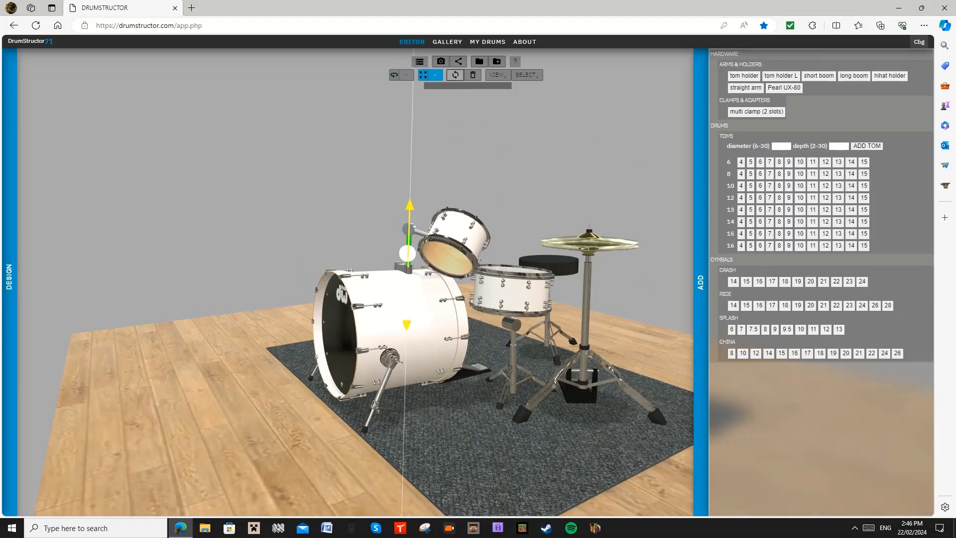
drag(349, 199, 100, 234)
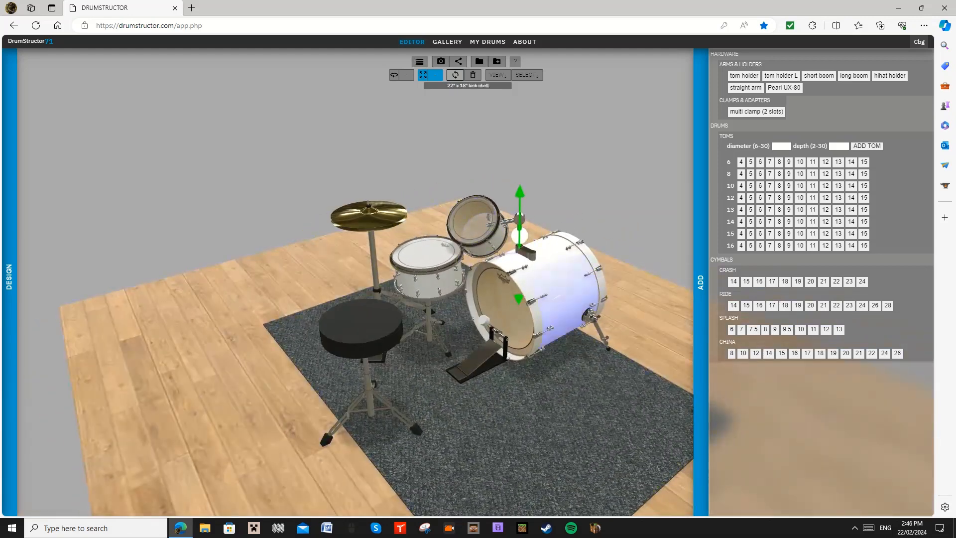
click(520, 235)
drag(534, 275, 513, 277)
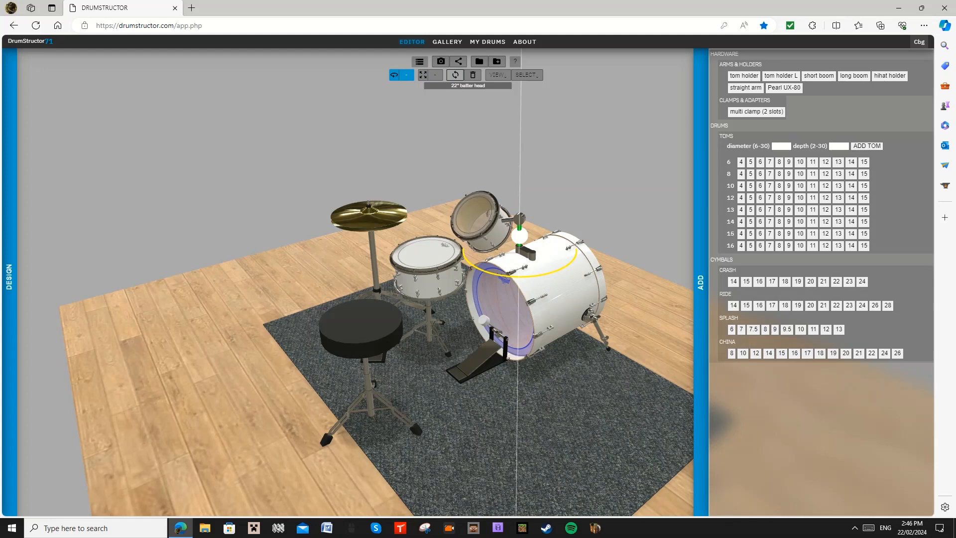
drag(348, 149, 159, 164)
drag(298, 243, 436, 209)
click(444, 245)
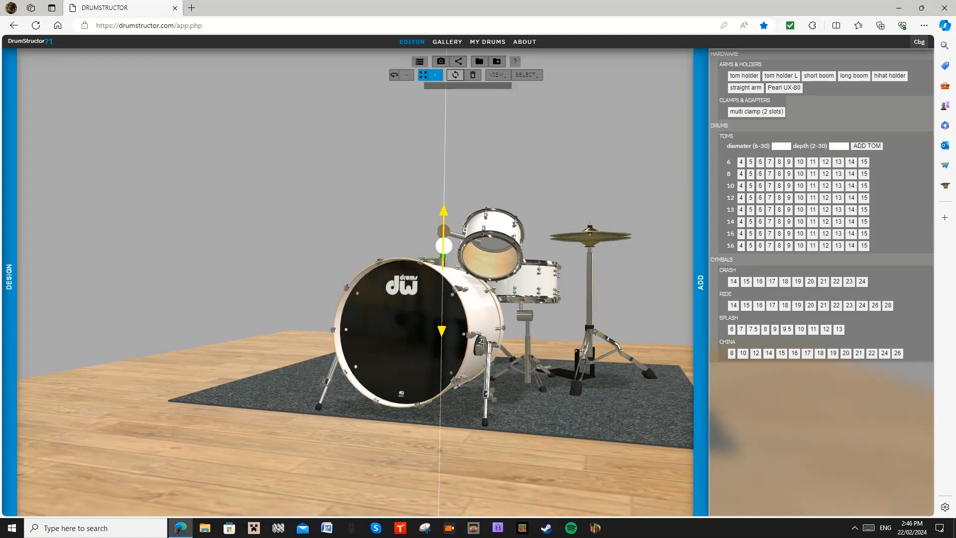
drag(444, 246, 208, 280)
Step: Slide the 10-inch tom along its holder arm and fine-tune the height of the holder's post
click(434, 226)
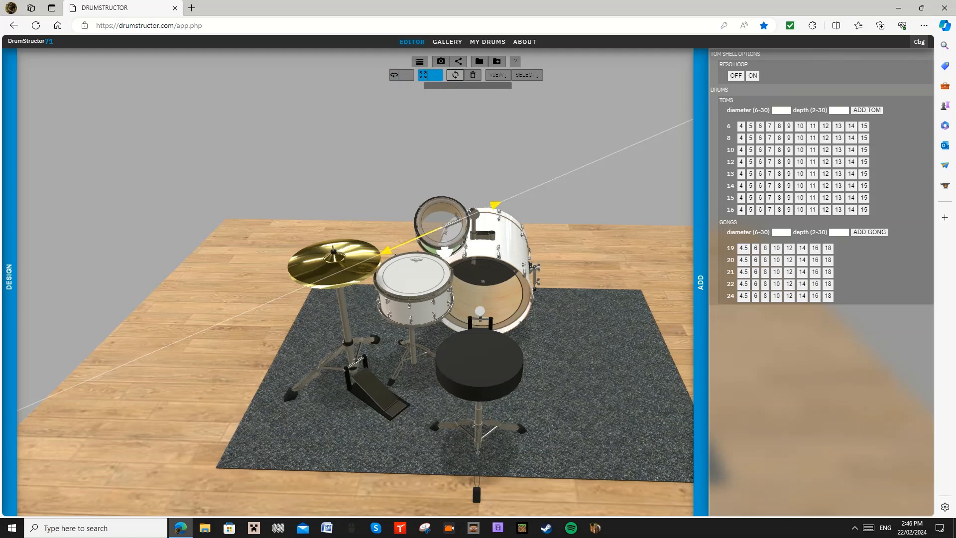
drag(587, 349, 289, 324)
scroll(355, 298, up, 6)
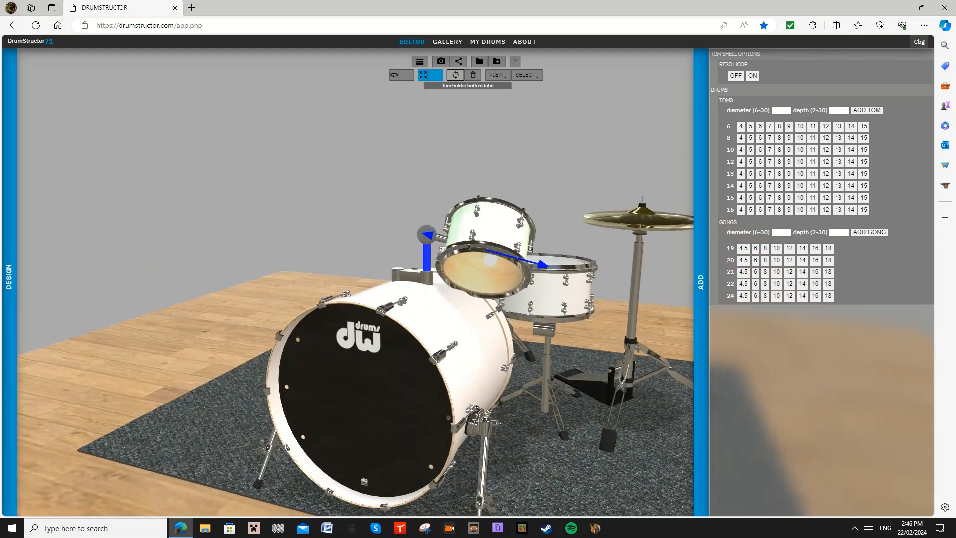
click(427, 257)
drag(428, 258, 427, 250)
drag(264, 139, 565, 239)
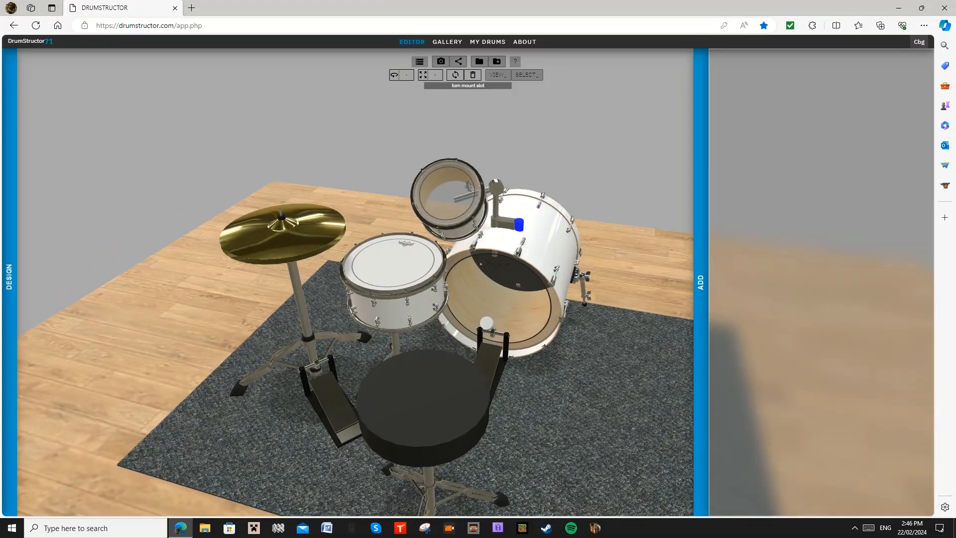
Step: Add a second tom holder in the kick drum's free mount slot and attach a 12 x 7 tom to it
scroll(519, 224, down, 3)
click(511, 232)
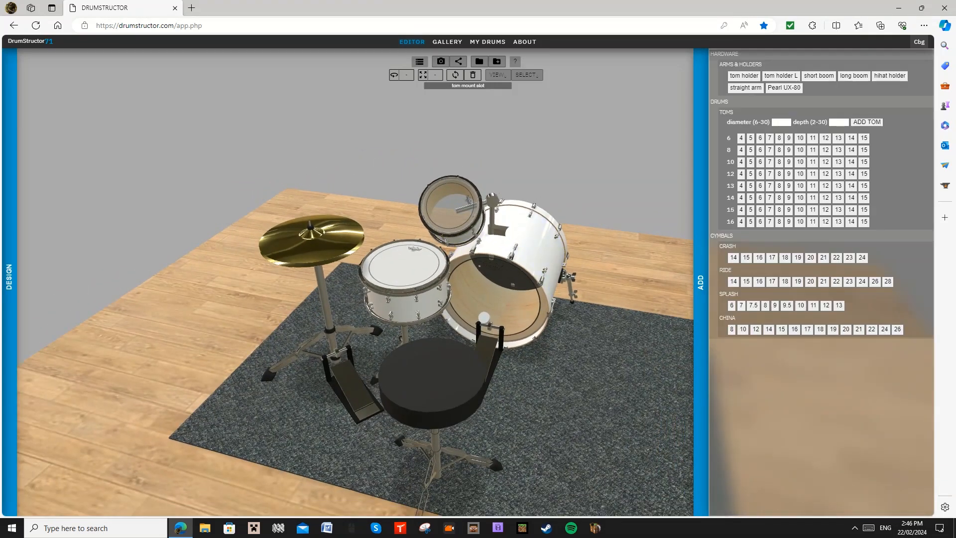
click(744, 75)
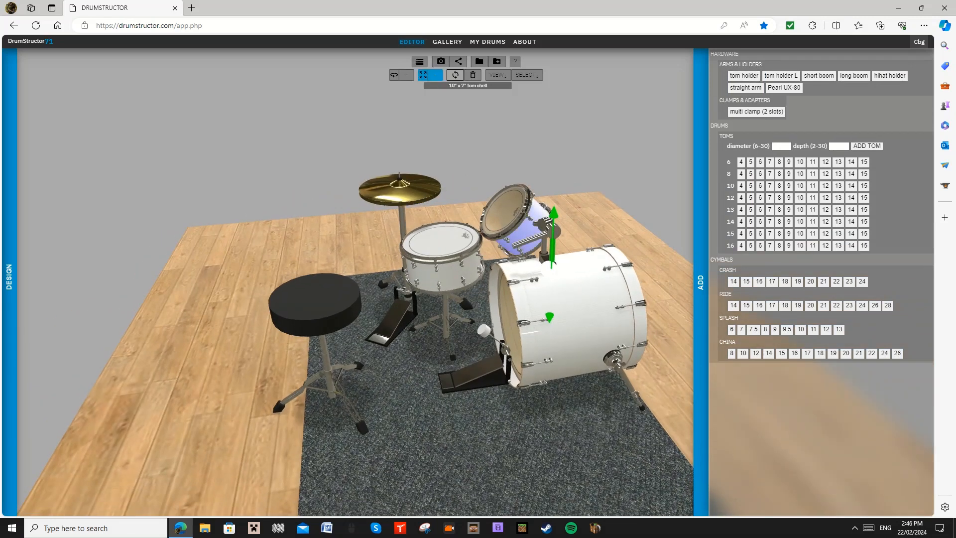
click(524, 239)
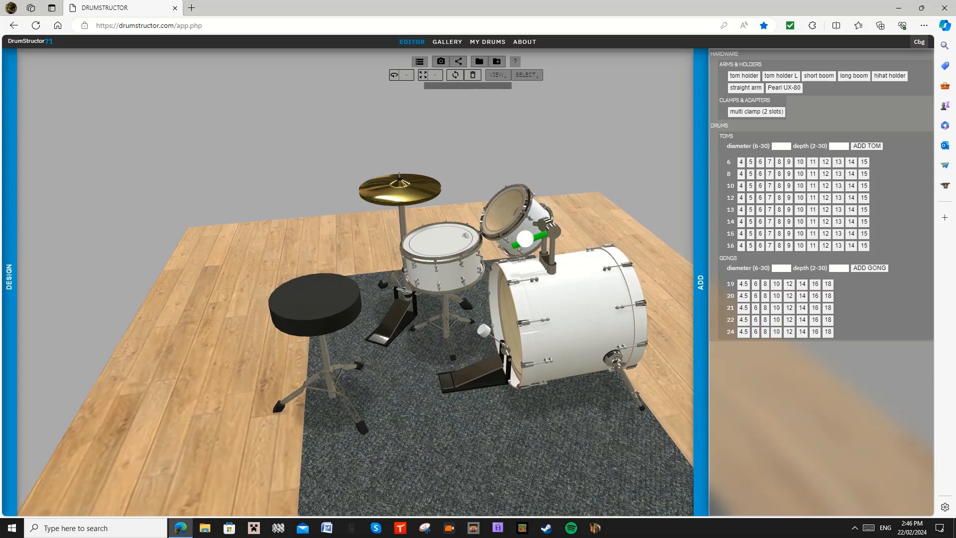
click(779, 186)
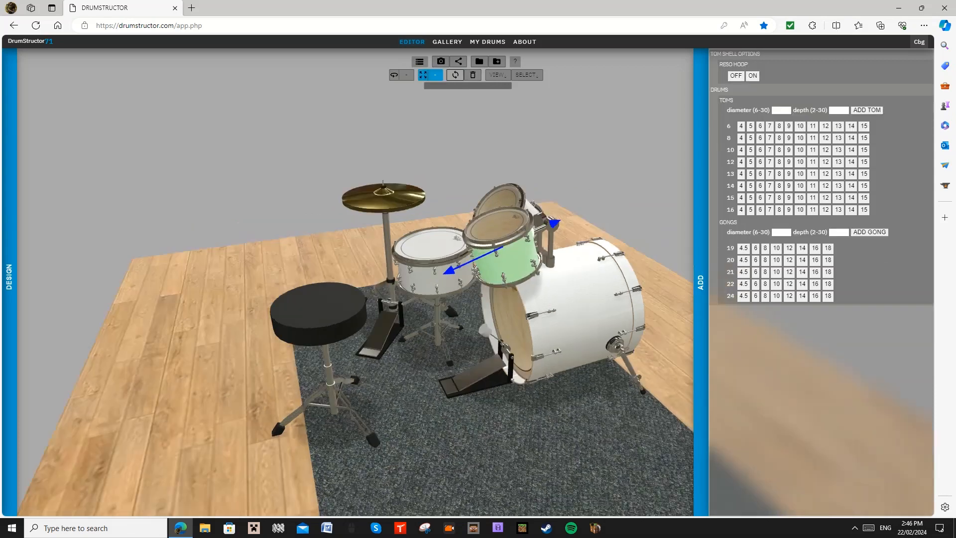
Step: Slide the 12-inch tom along its holder arm and turn its holder on the post to angle the tom
drag(433, 319, 100, 324)
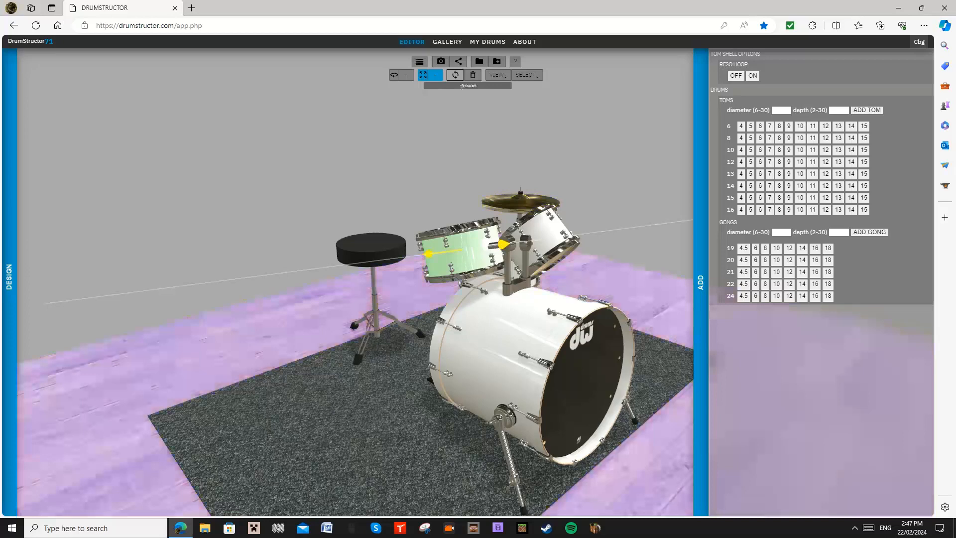
click(507, 267)
click(507, 267)
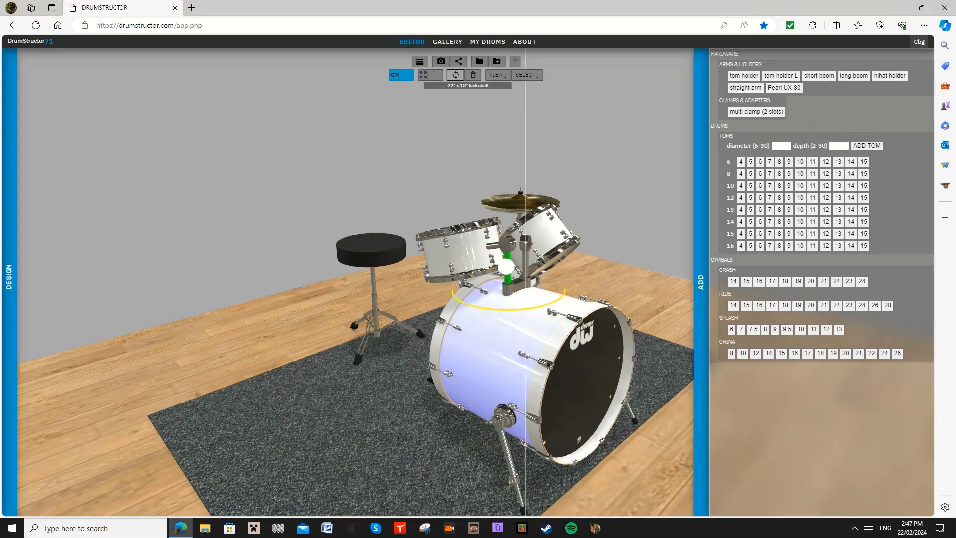
drag(478, 306, 500, 310)
drag(299, 348, 493, 381)
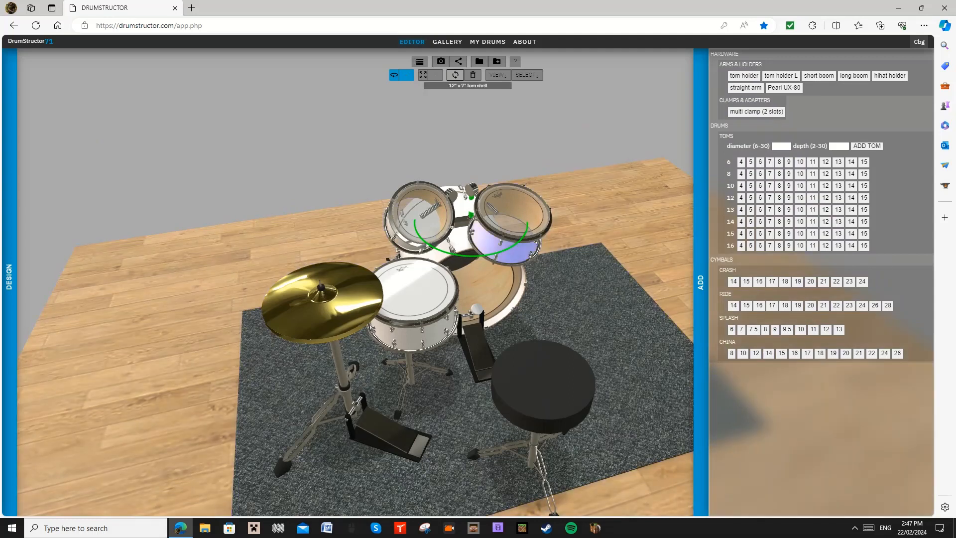
Step: Adjust the 12-inch tom's rotation on its holder arm
click(521, 256)
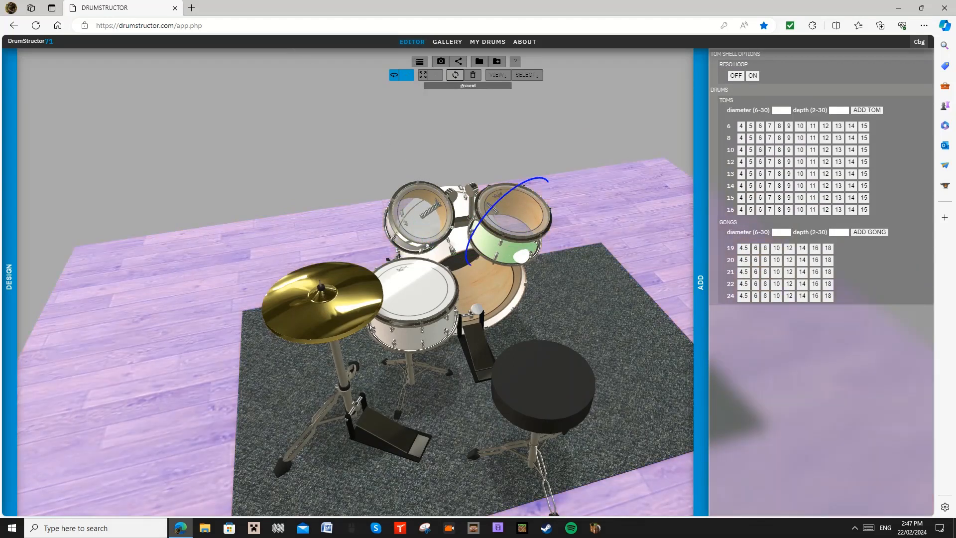
drag(647, 150, 543, 125)
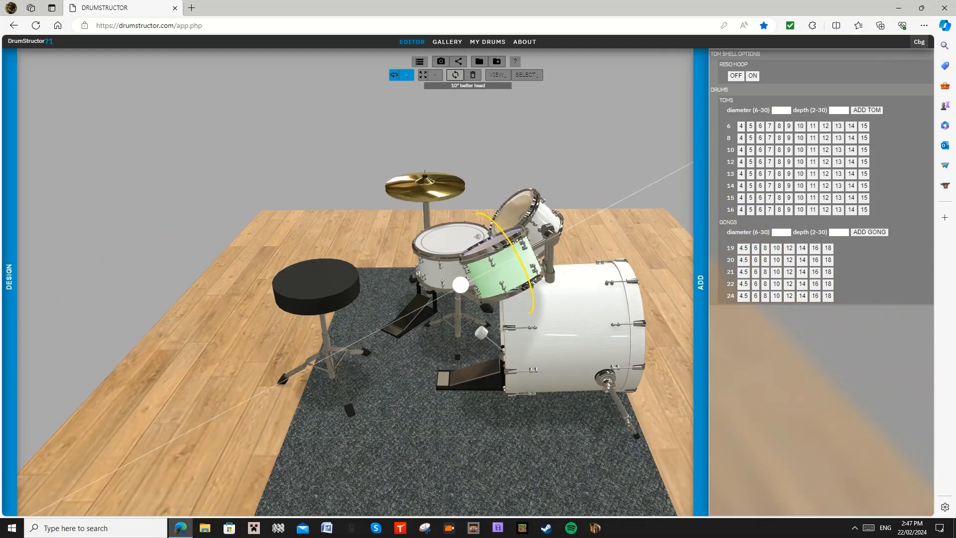
drag(348, 149, 573, 189)
drag(349, 229, 542, 185)
Step: Turn the second tom holder on its post so the 12-inch tom mirrors the 10-inch tom and faces the throne
click(497, 284)
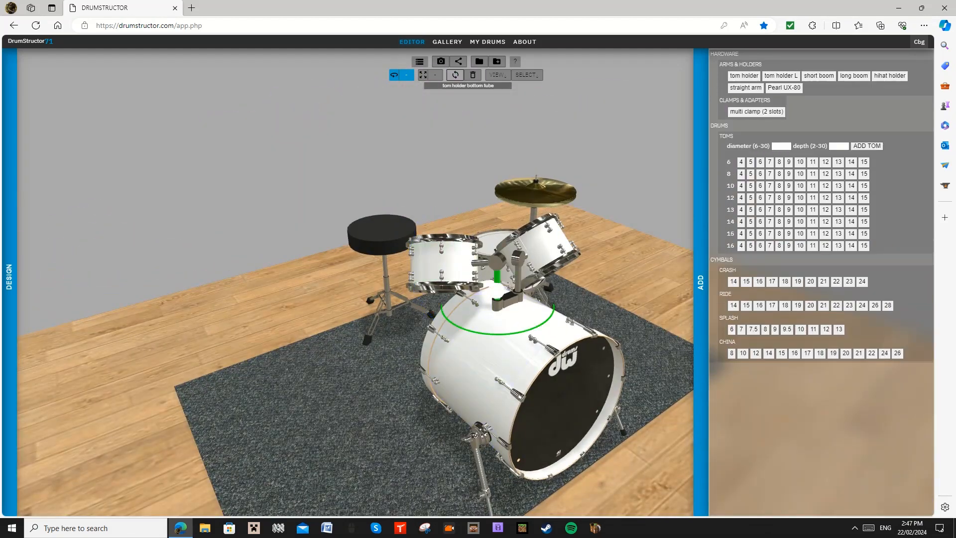
drag(497, 291, 502, 293)
drag(451, 320, 475, 335)
drag(358, 182, 299, 150)
click(528, 244)
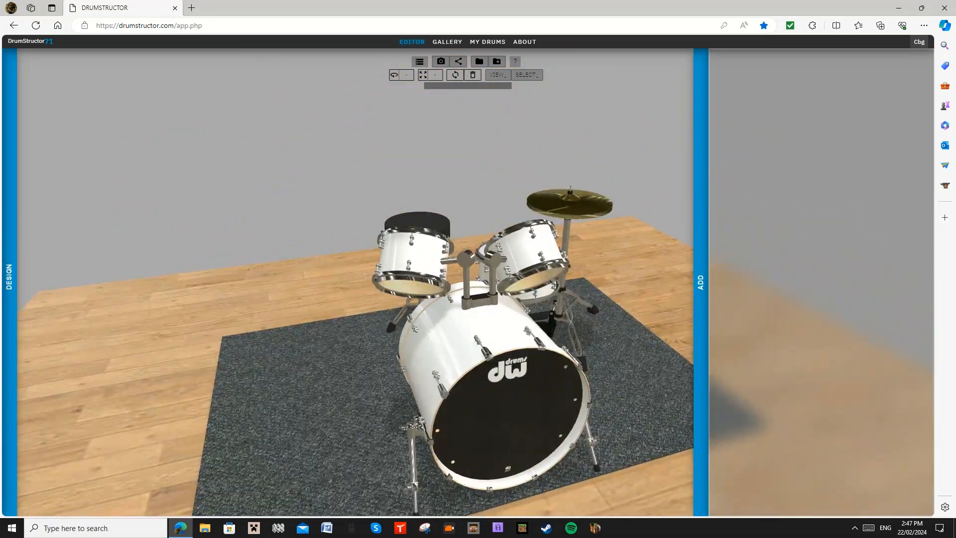
drag(279, 299, 419, 363)
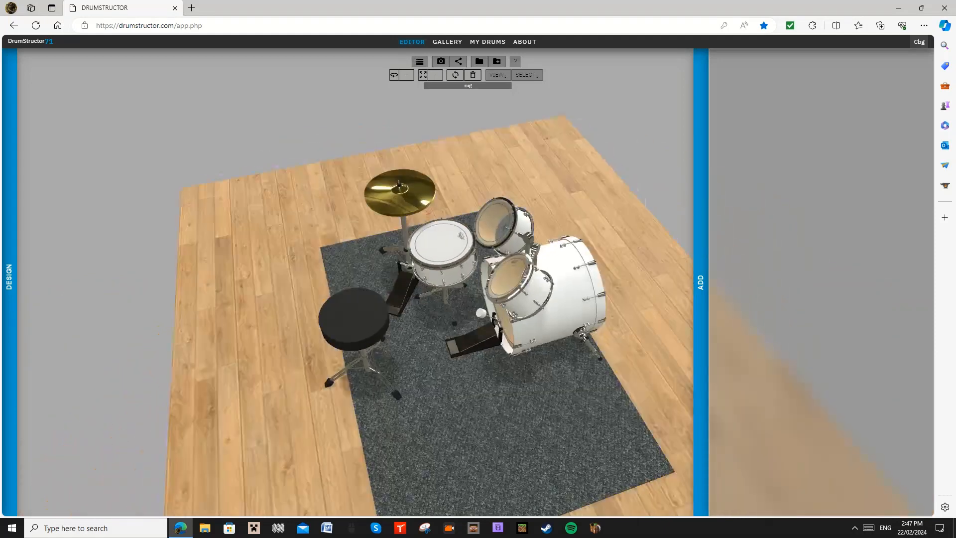
Step: Add a floor tom on the open part of the rug beside the kick drum
click(419, 364)
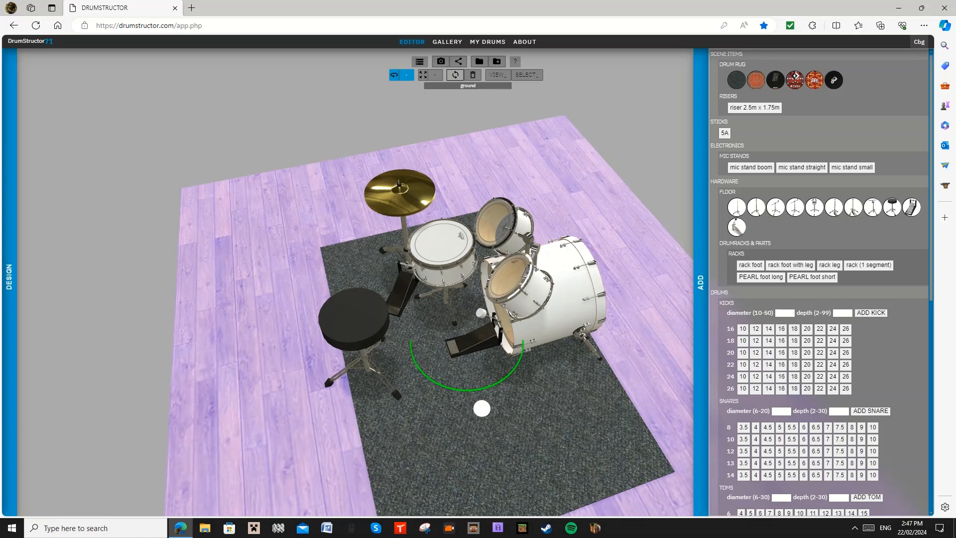
scroll(819, 281, down, 6)
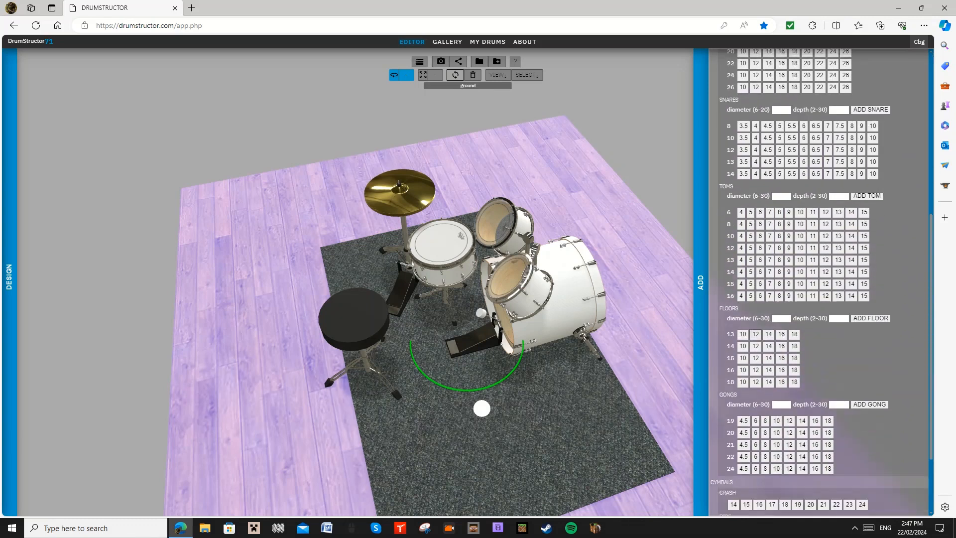
scroll(820, 281, down, 1)
click(794, 334)
drag(299, 348, 279, 341)
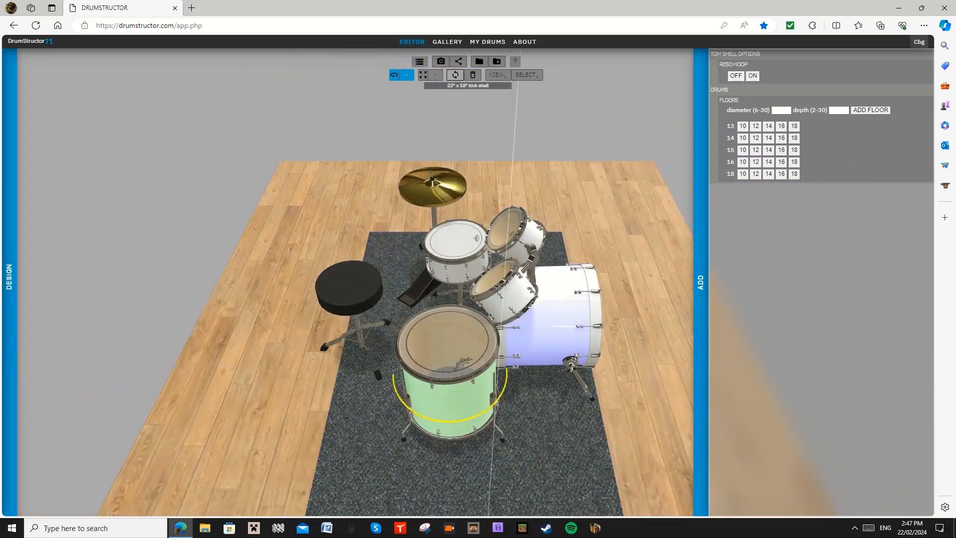
Step: Move the floor tom across the rug to sit between the throne and the 12-inch tom, beside the kick pedal
key(w)
drag(511, 371, 495, 371)
drag(436, 329, 436, 323)
drag(259, 329, 410, 384)
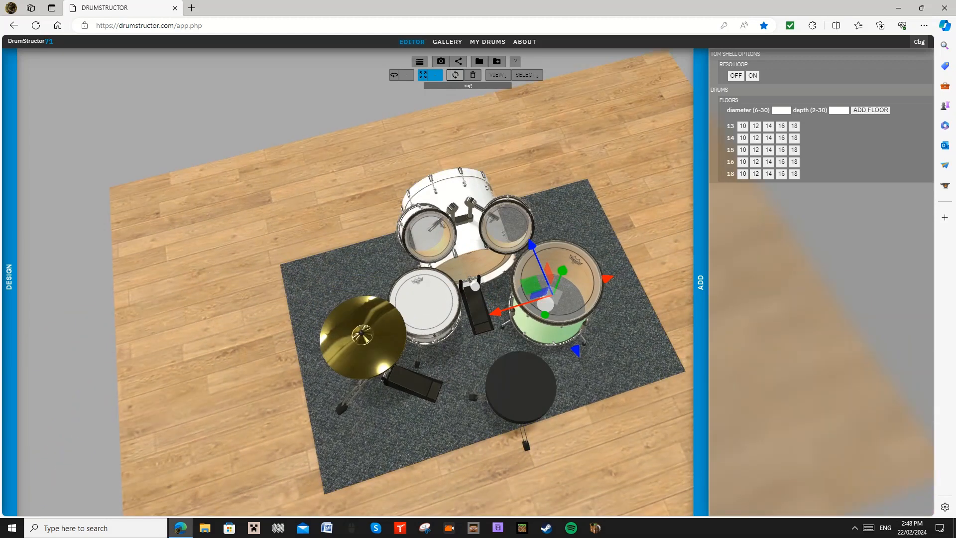
drag(545, 304, 543, 305)
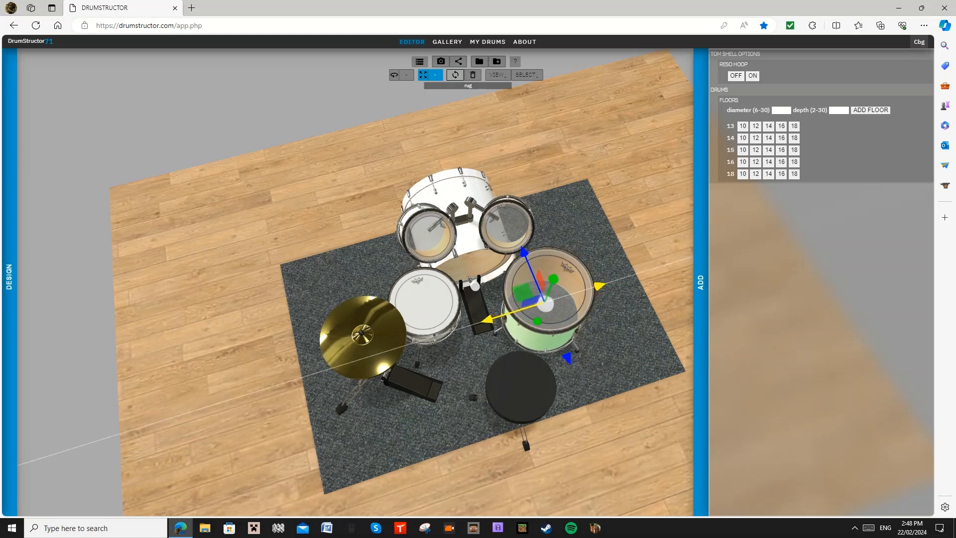
Step: Rotate the floor tom about its vertical axis to reorient its legs and head
drag(239, 259, 396, 252)
drag(457, 201, 440, 199)
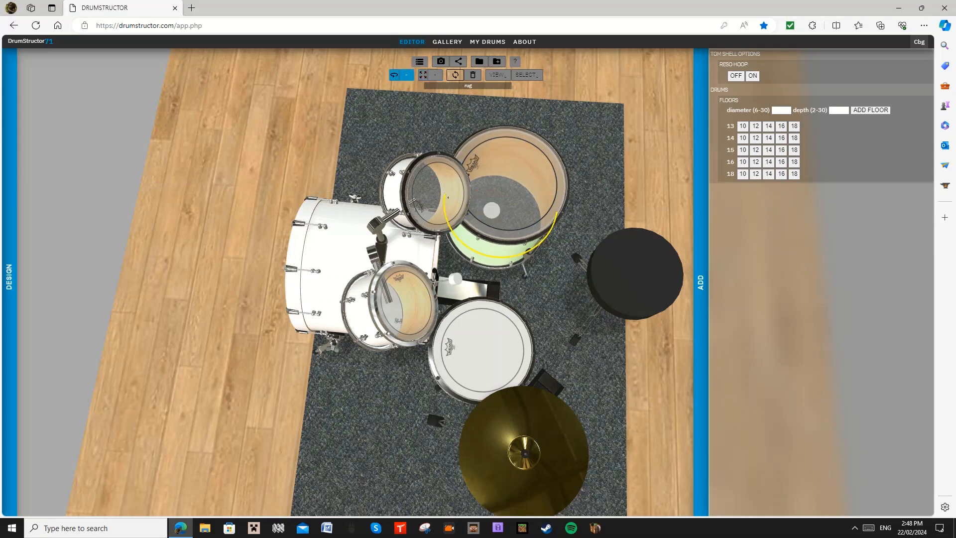
drag(572, 139, 546, 87)
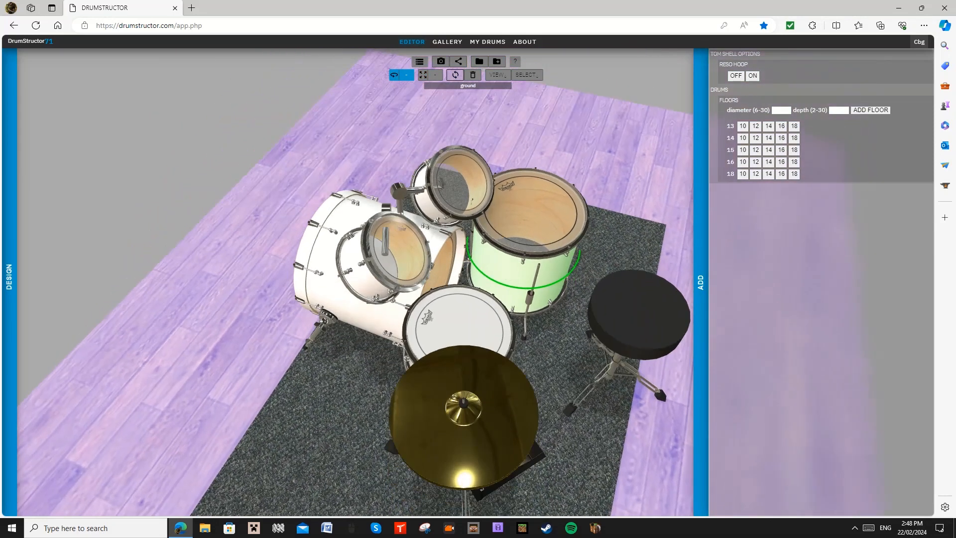
click(523, 214)
drag(587, 149, 523, 142)
drag(658, 214, 536, 214)
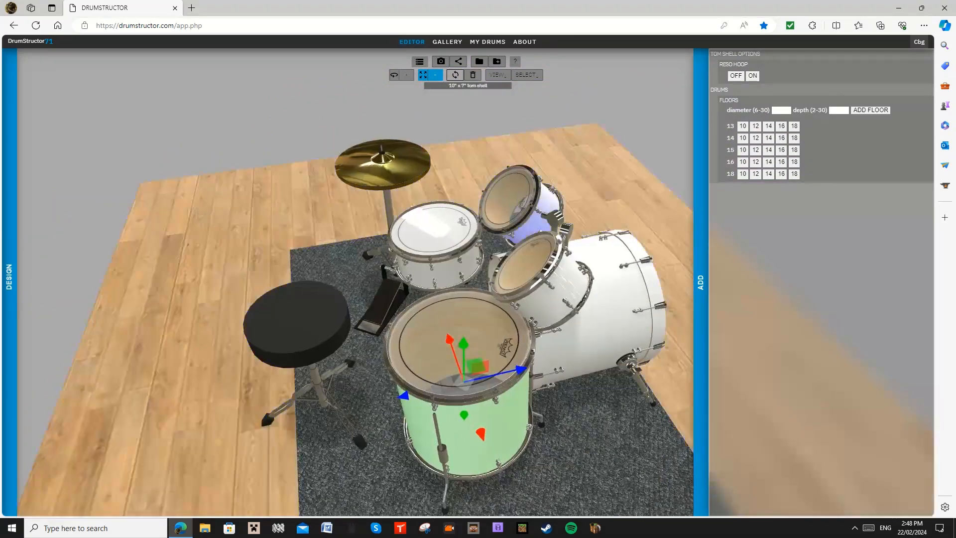
Step: Slide the 12-inch tom along its holder arm to adjust its spacing from the floor tom
click(538, 301)
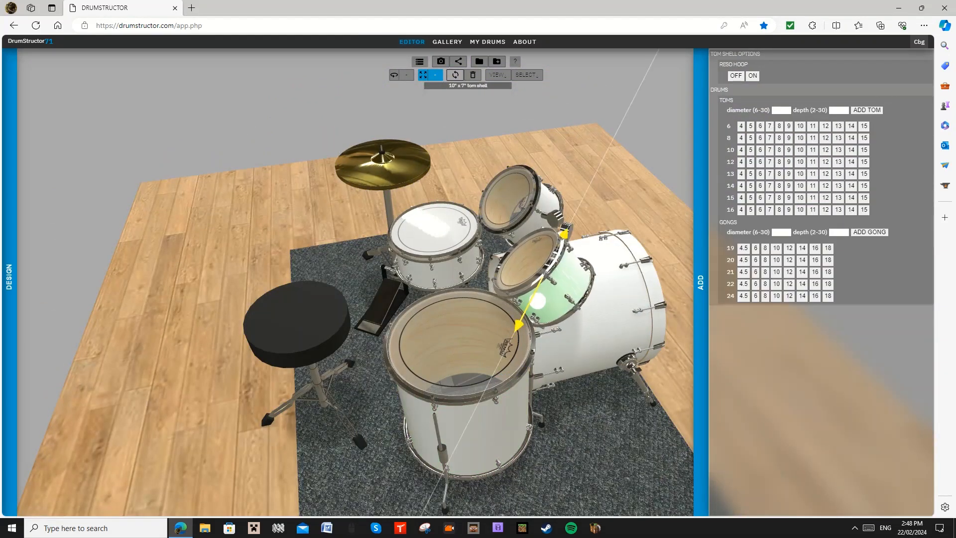
drag(538, 301, 424, 241)
drag(439, 107, 641, 151)
scroll(355, 282, down, 6)
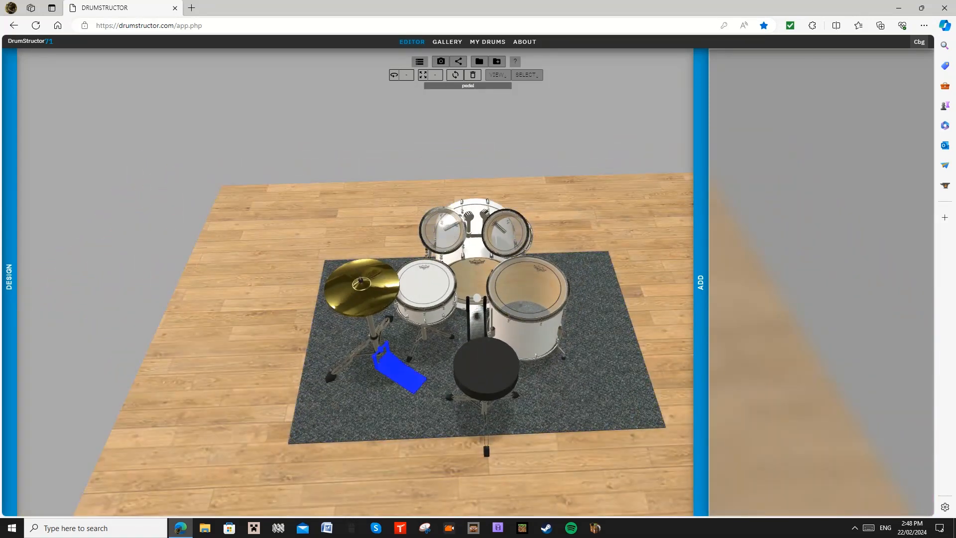
Step: Add a 20-inch crash cymbal on a stand on the rug beside the kick drum, on the snare's side
drag(214, 299, 25, 306)
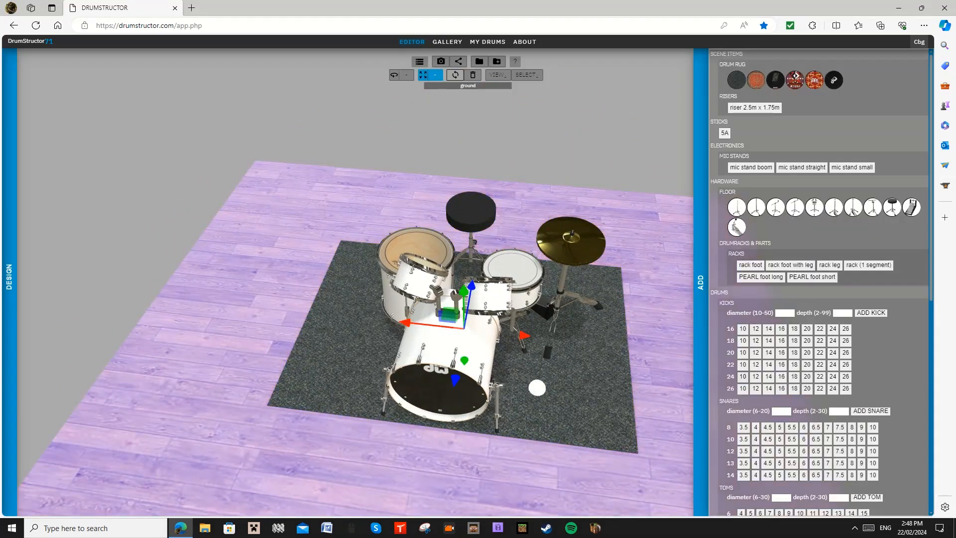
scroll(822, 282, down, 6)
scroll(822, 282, down, 2)
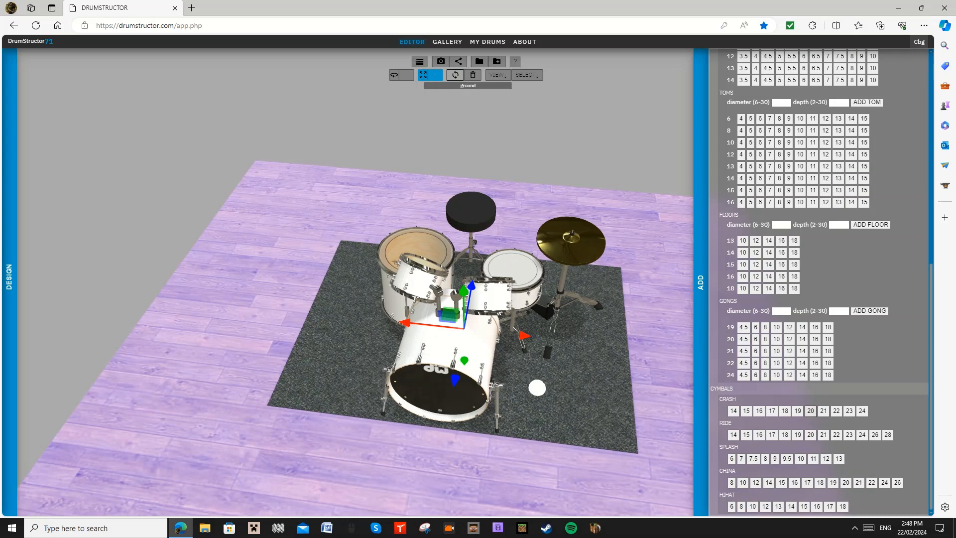
click(811, 411)
Step: Move the crash cymbal's stand across the rug to sit between the hi-hat and the kick drum, behind the snare
drag(548, 344, 433, 339)
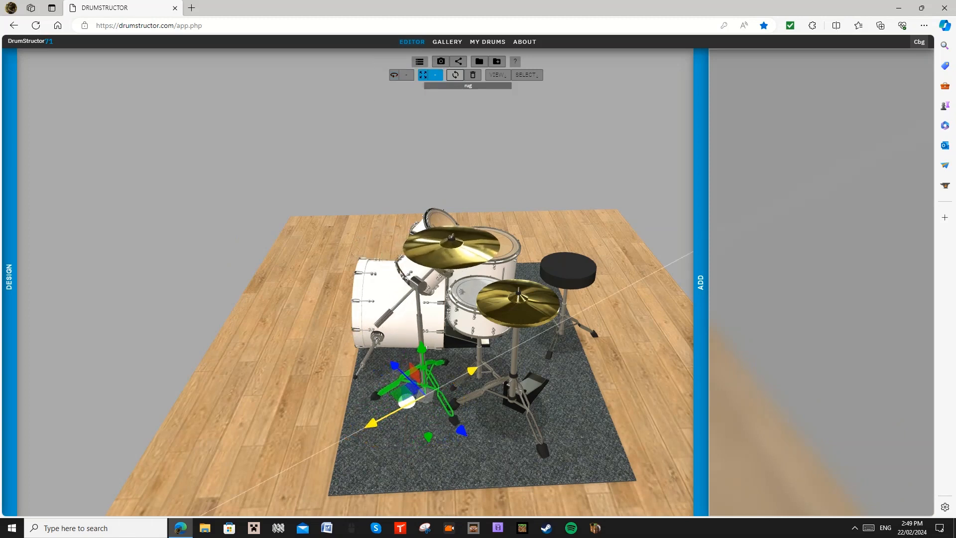
drag(600, 181, 433, 194)
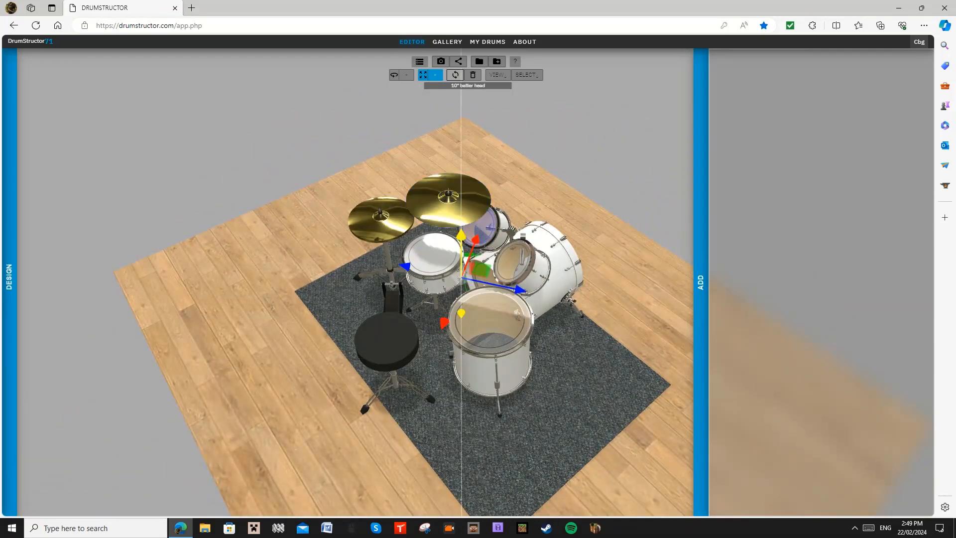
drag(548, 199, 388, 172)
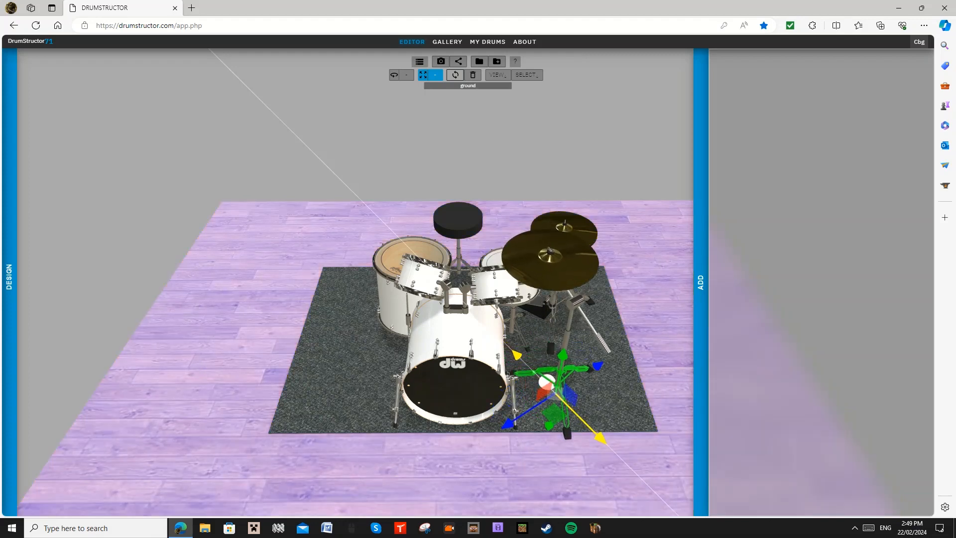
drag(563, 226, 299, 319)
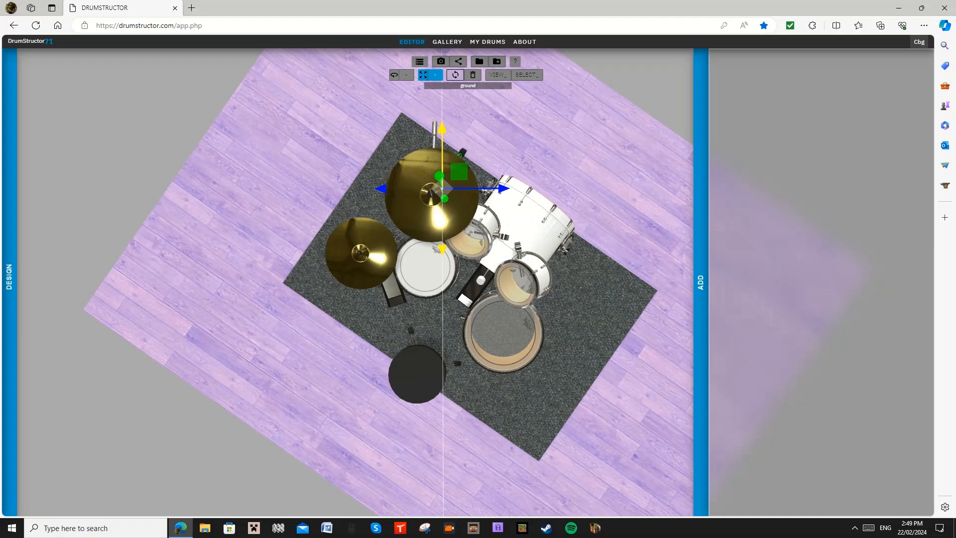
drag(299, 319, 411, 214)
drag(400, 293, 518, 298)
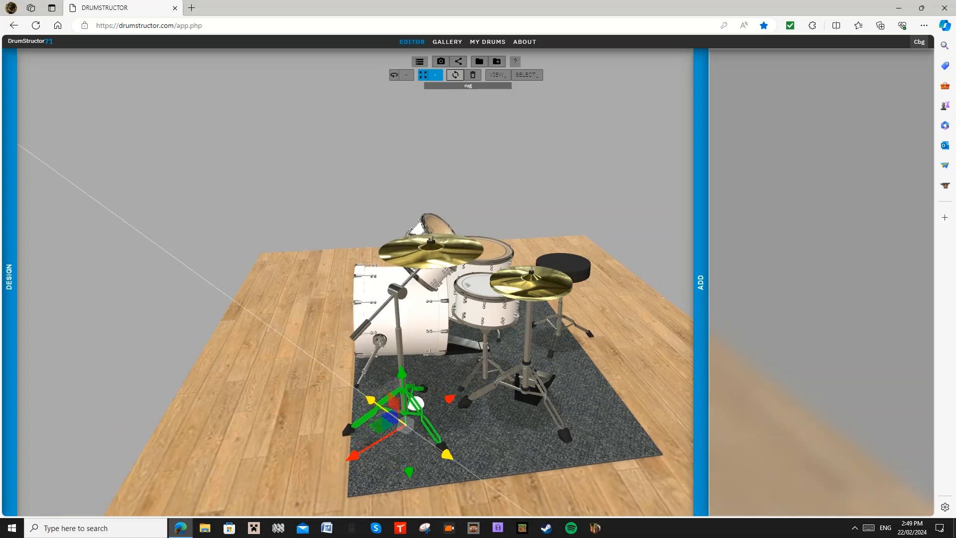
drag(635, 102, 401, 186)
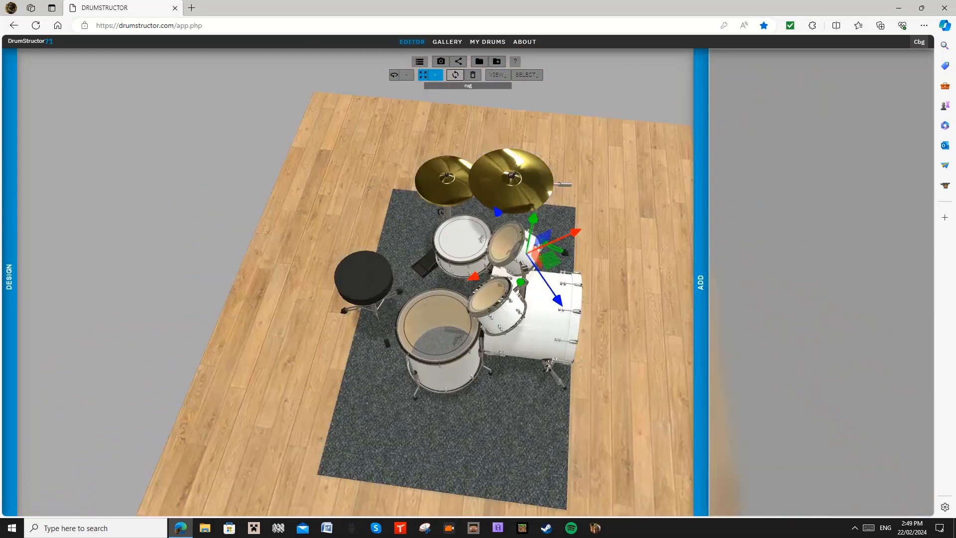
Step: Add a 28-inch ride cymbal on the open part of the rug beside the floor tom, and change its size to 24 inches
click(431, 420)
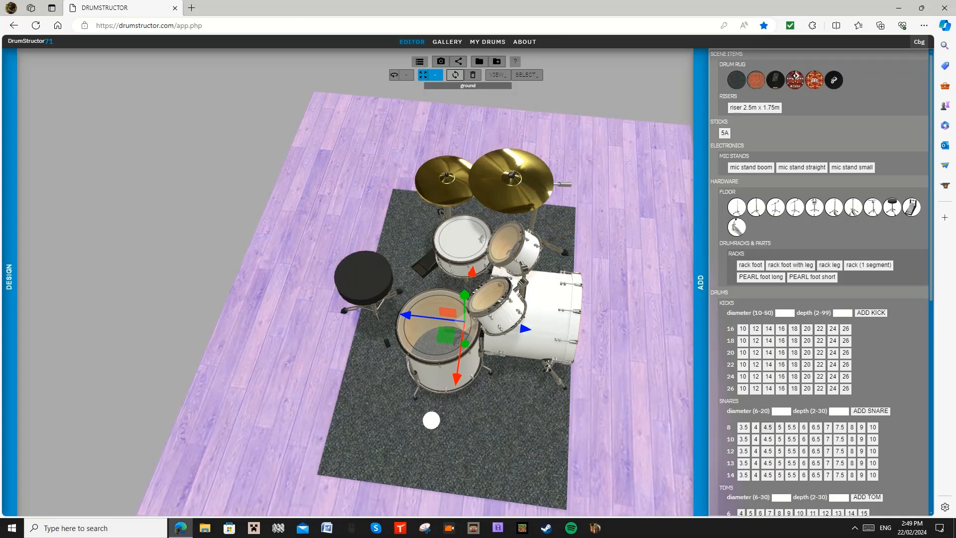
scroll(768, 427, down, 7)
scroll(768, 428, down, 1)
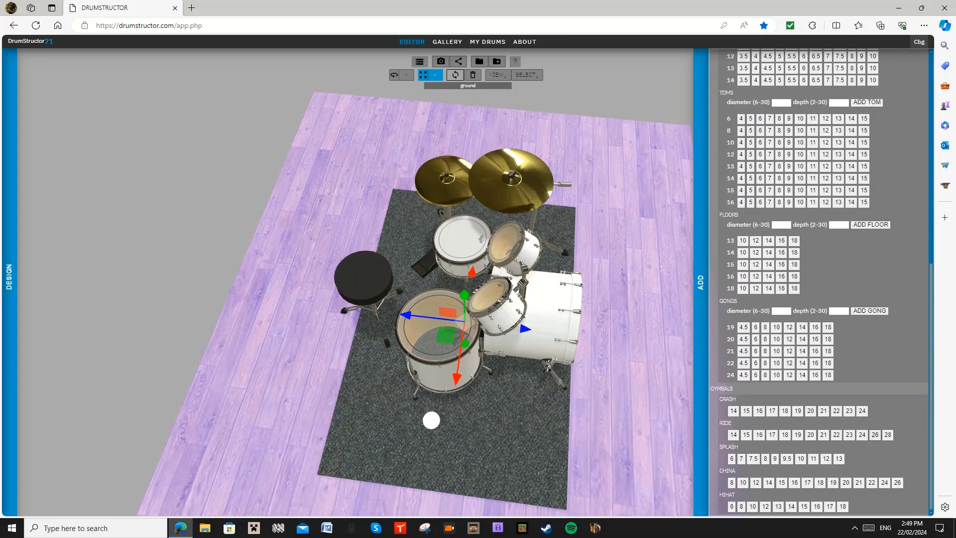
click(836, 434)
mouse_move(398, 209)
mouse_down()
mouse_move(471, 162)
mouse_move(486, 169)
mouse_up()
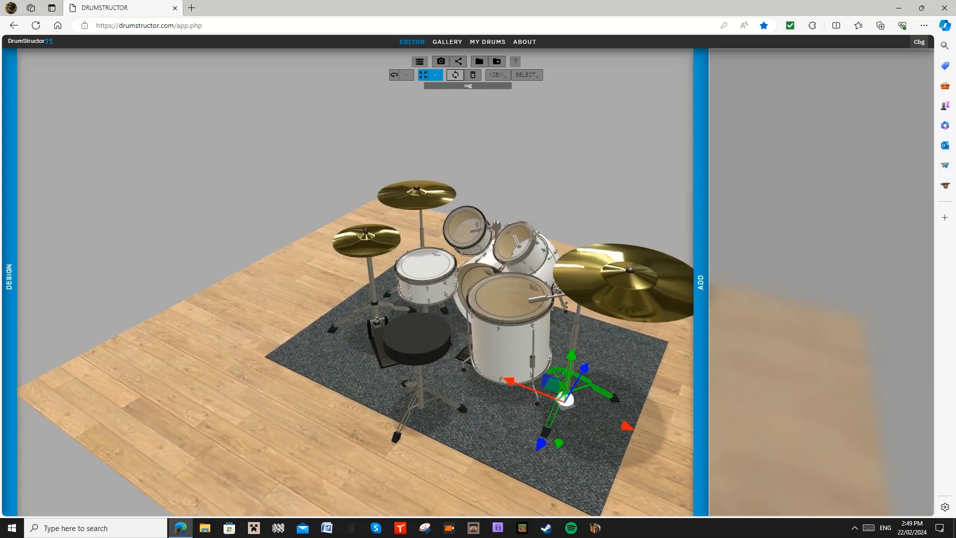
click(603, 296)
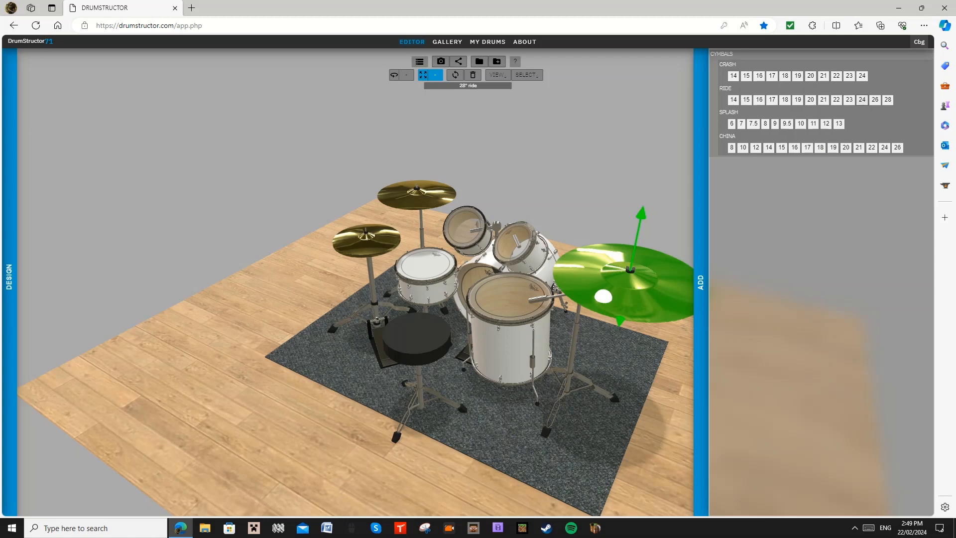
click(862, 99)
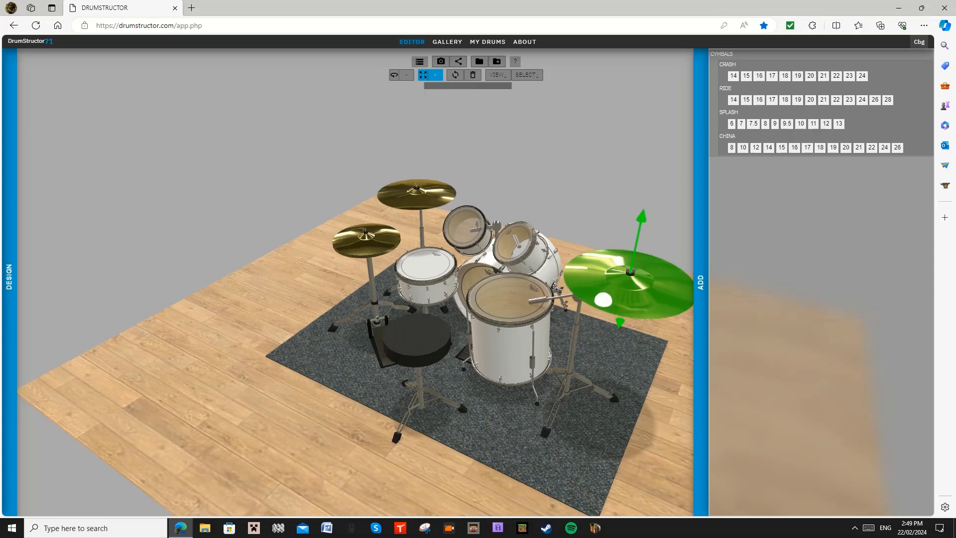
Step: Move the ride cymbal's stand across the rug towards the edge beside the floor tom
click(578, 380)
click(577, 379)
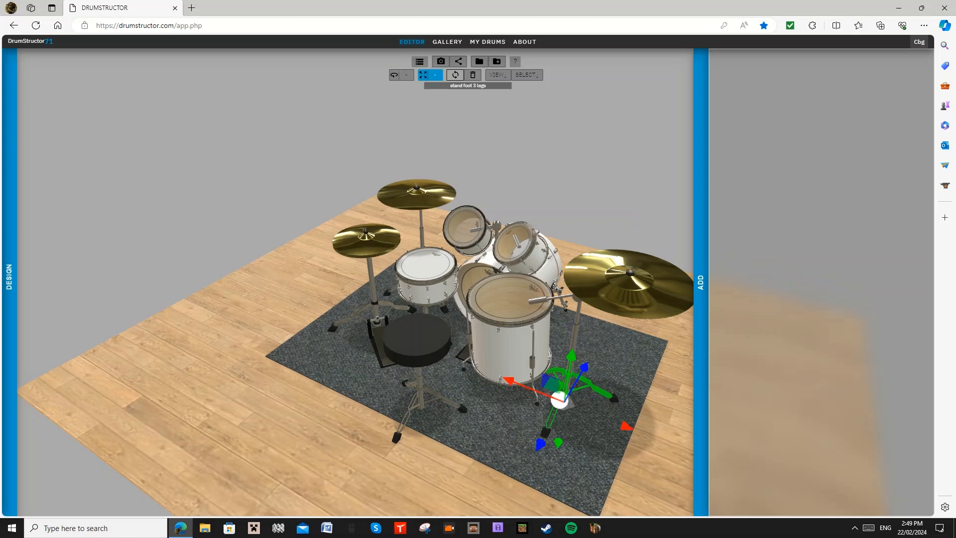
drag(522, 429, 623, 426)
drag(627, 349, 678, 421)
Step: Adjust the ride cymbal's boom arm and tilt so the cymbal hangs inward towards the floor tom
click(568, 312)
drag(633, 450, 558, 383)
drag(632, 408, 679, 414)
click(621, 287)
drag(621, 287, 619, 309)
drag(657, 277, 685, 299)
drag(647, 259, 846, 227)
Step: Slide the ride cymbal's stand along the edge of the rug to adjust its spacing from the floor tom
click(332, 329)
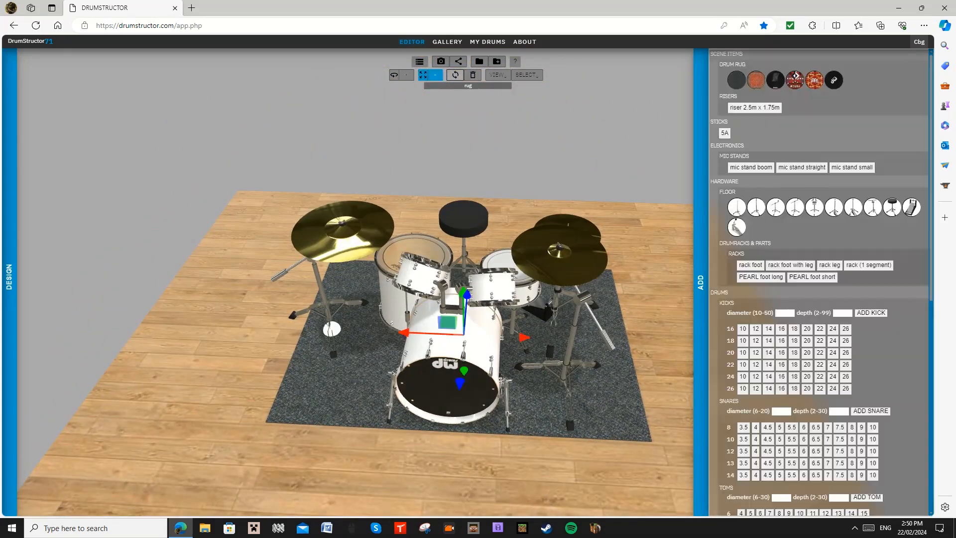
click(327, 319)
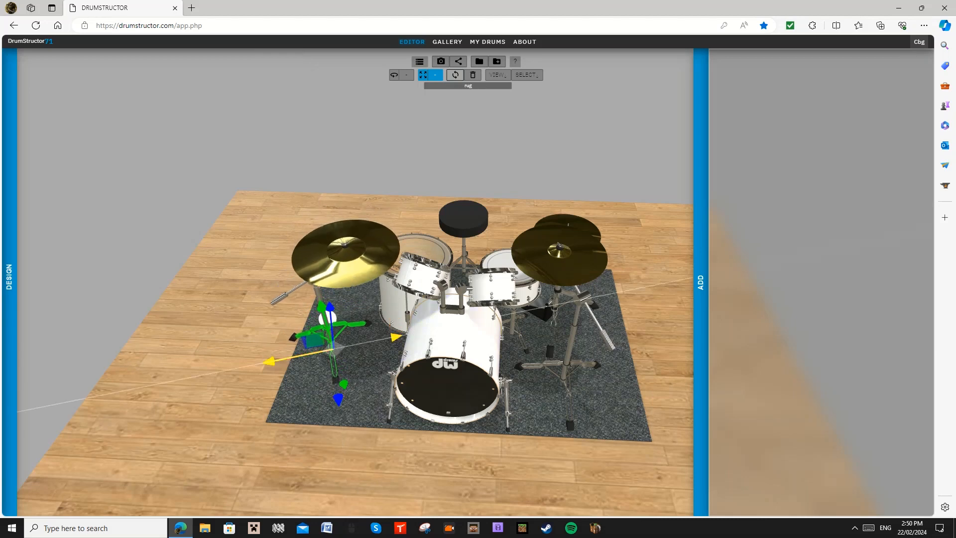
drag(349, 149, 105, 176)
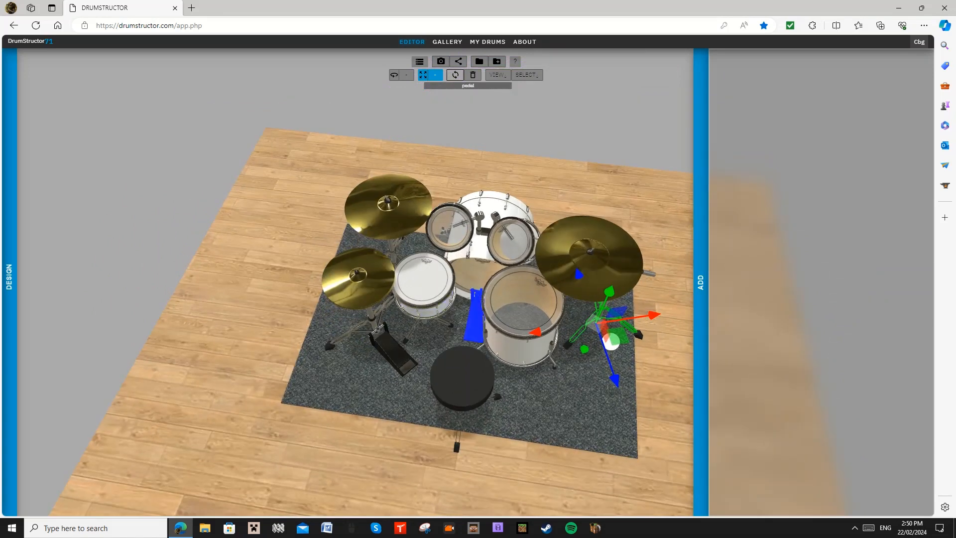
drag(611, 363, 617, 393)
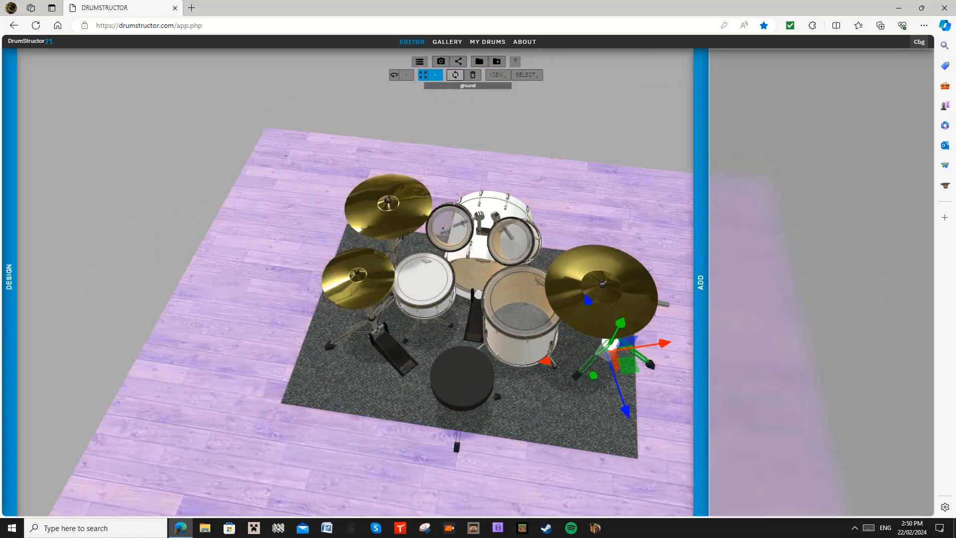
drag(563, 199, 590, 252)
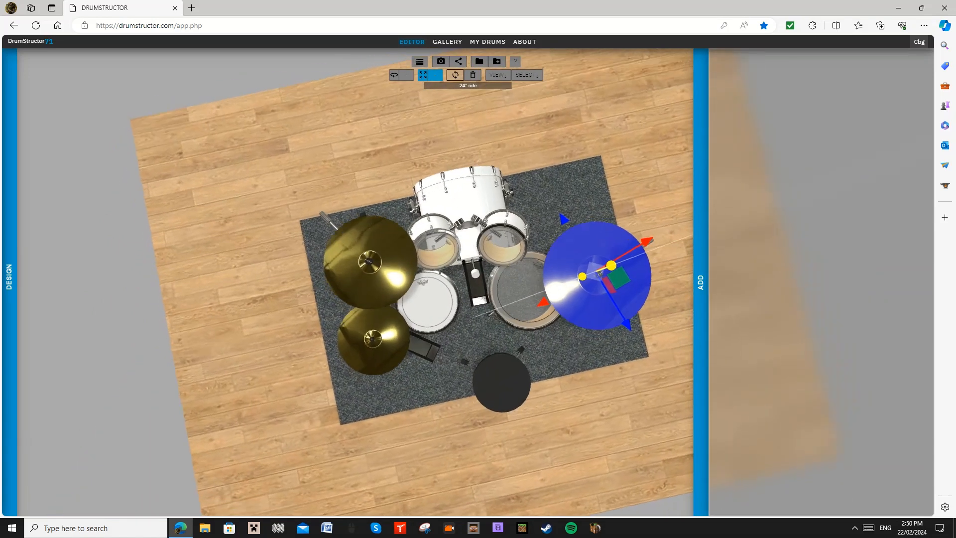
drag(566, 219, 566, 154)
Step: Add an 18-inch china cymbal on the rug between the ride cymbal's stand and the kick drum
drag(476, 308, 531, 487)
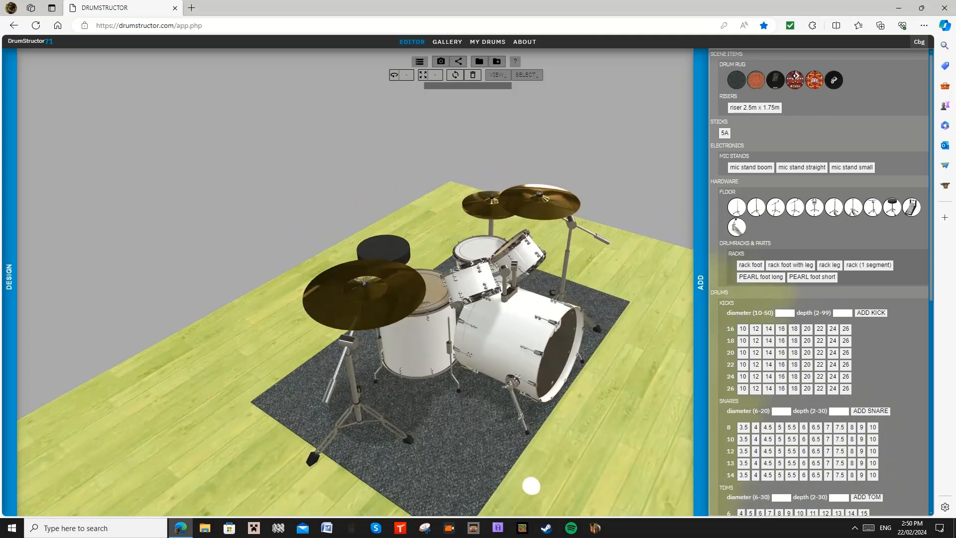
click(482, 427)
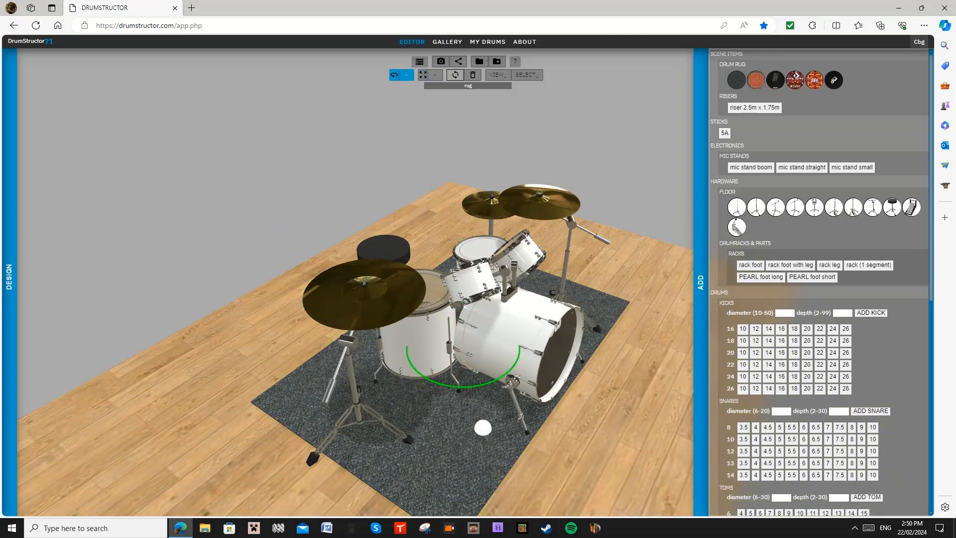
click(483, 427)
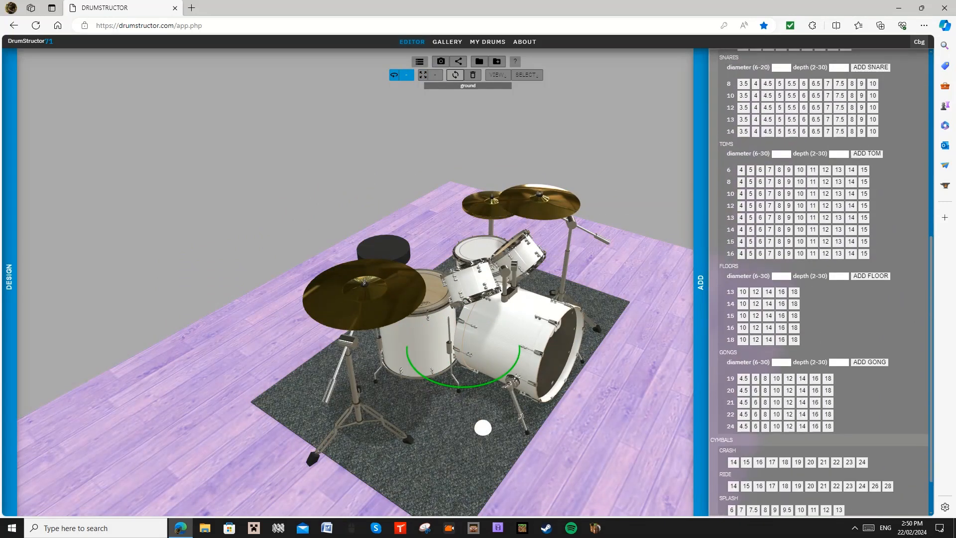
scroll(789, 371, down, 1)
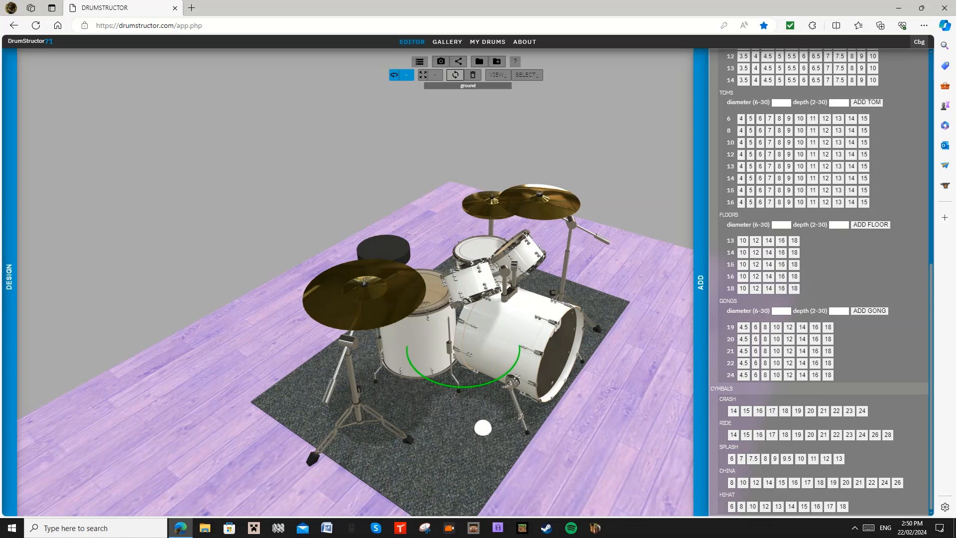
click(820, 482)
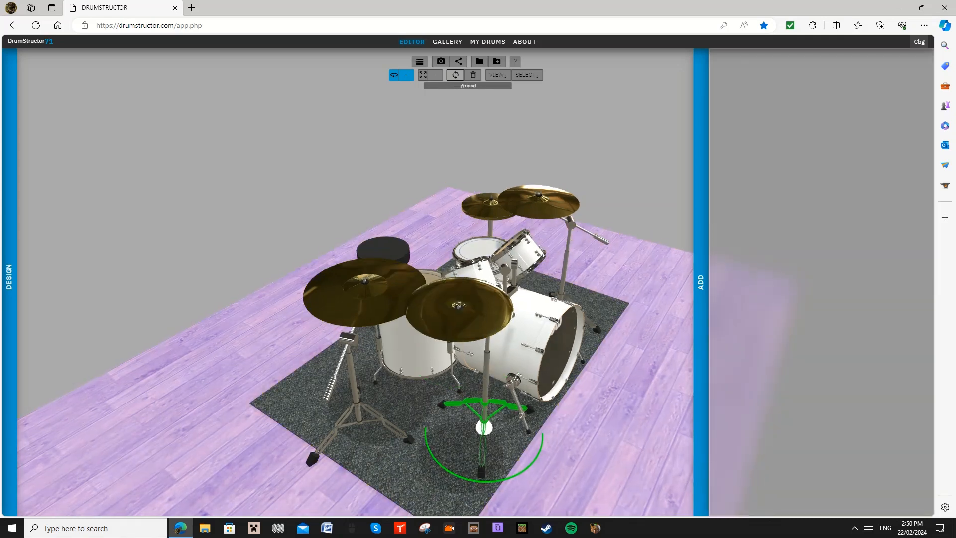
Step: Rotate the china cymbal's stand about its vertical axis to orient the cymbal behind the floor tom
drag(598, 379, 595, 361)
drag(520, 468, 429, 436)
drag(124, 423, 294, 449)
drag(427, 319, 406, 302)
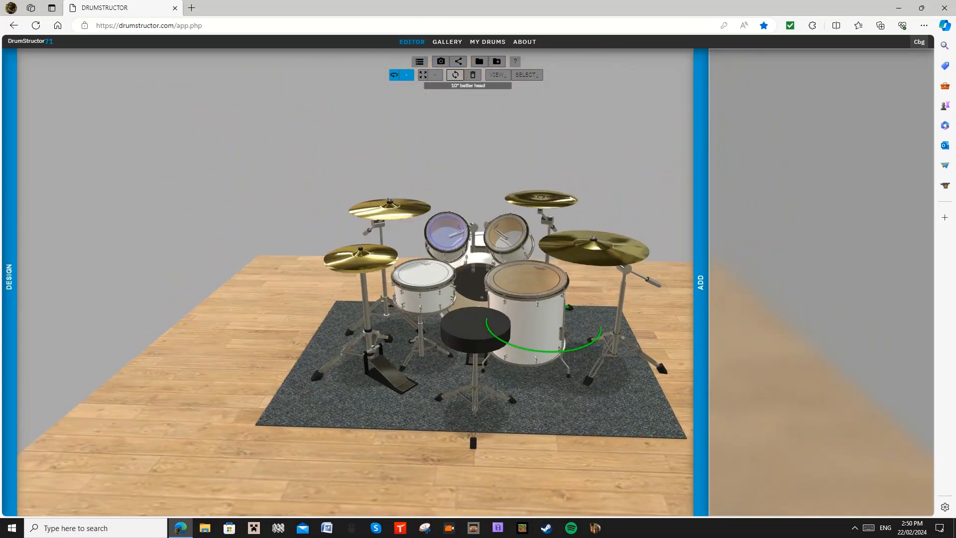
click(349, 165)
drag(349, 164, 378, 184)
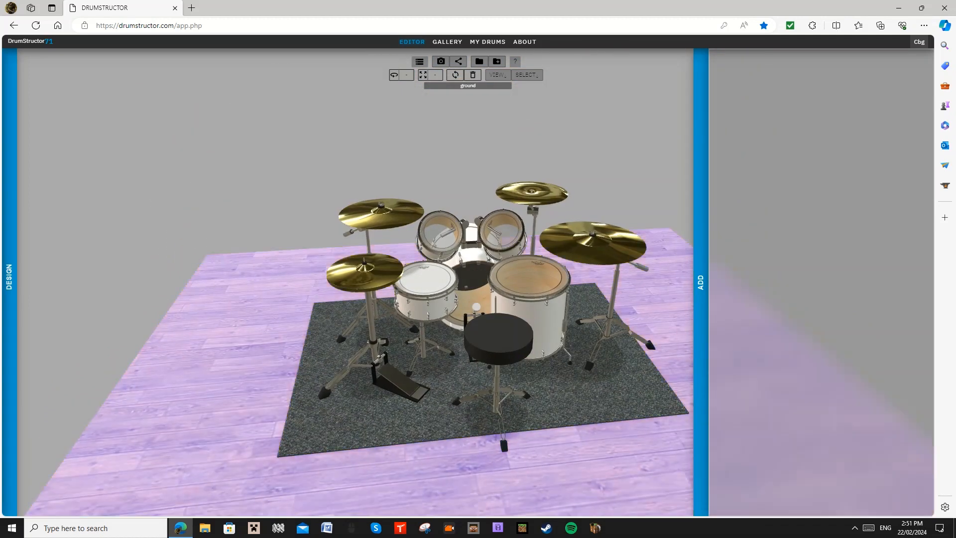
Step: Open the kit design settings for the drums and apply the light wood texture to the outside of the shells
click(700, 281)
drag(701, 282, 678, 321)
drag(439, 192, 448, 172)
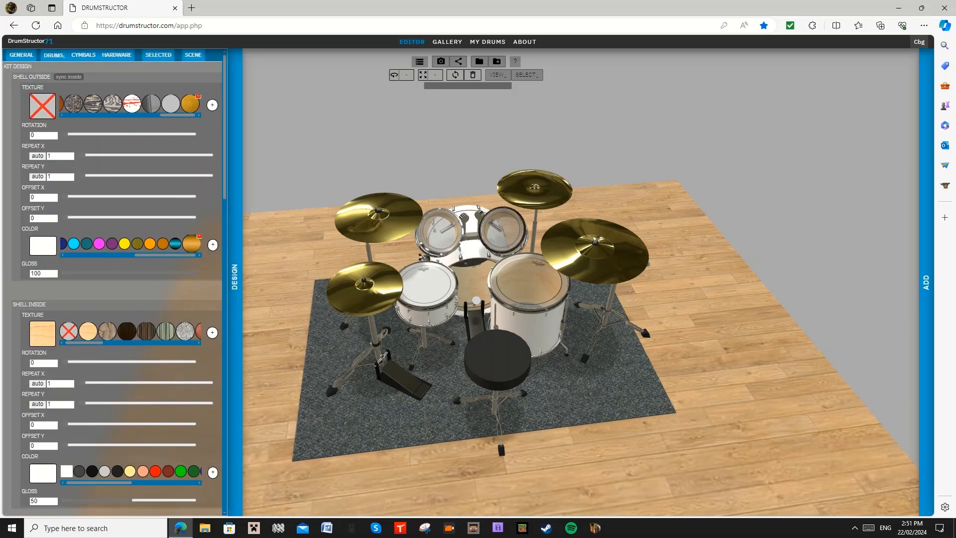
drag(647, 349, 667, 341)
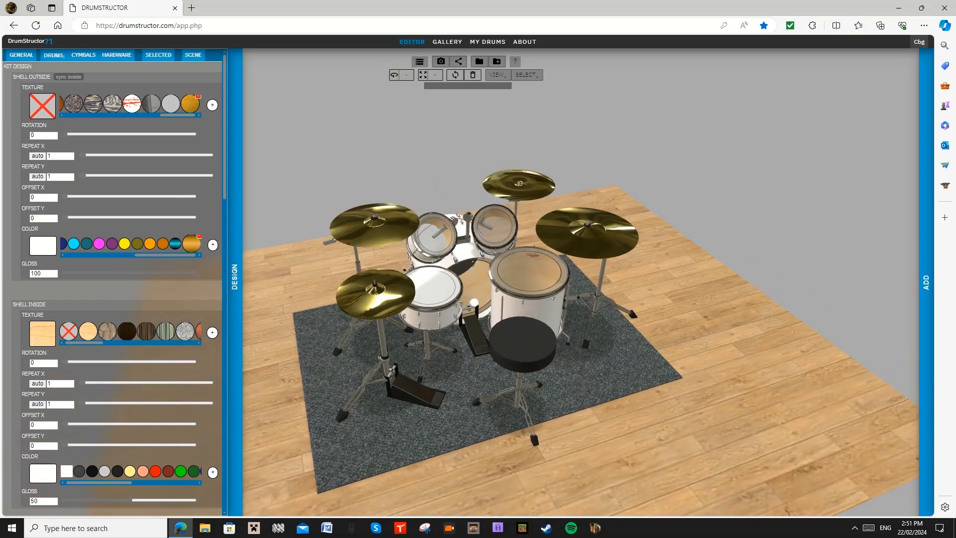
drag(177, 115, 83, 115)
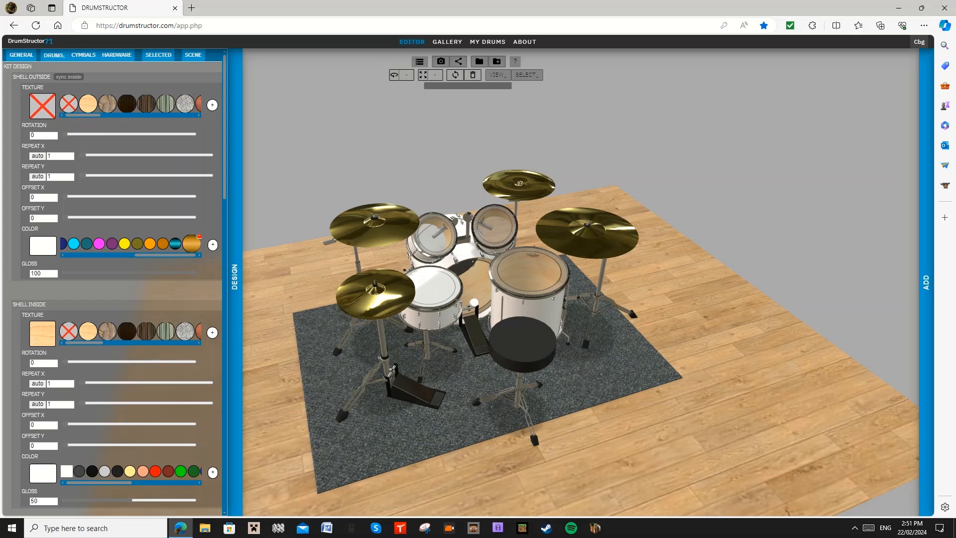
click(88, 103)
mouse_move(448, 279)
mouse_down()
mouse_move(583, 239)
mouse_move(658, 239)
mouse_move(500, 284)
mouse_move(446, 283)
mouse_up()
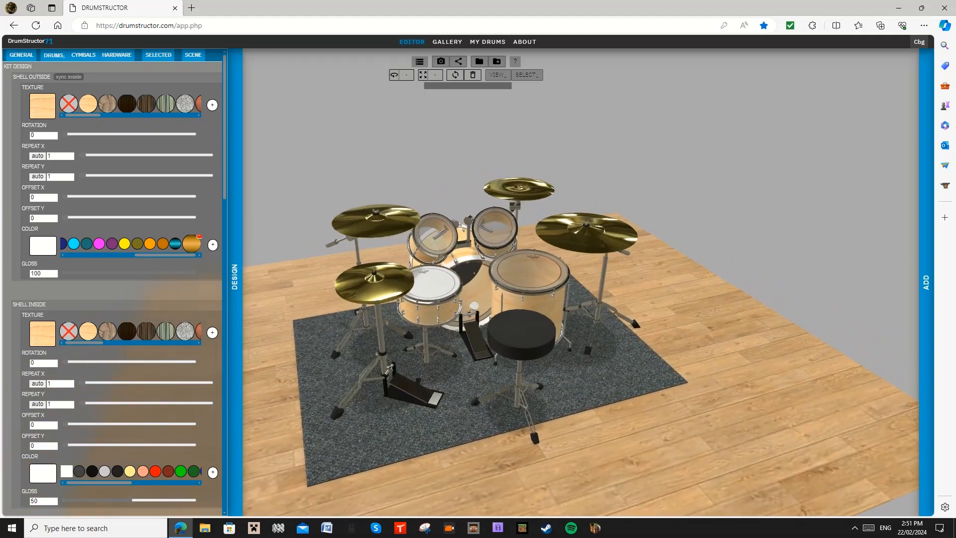
Step: Try dark grey, red and green as the outside shell color, and set it to light yellow
drag(165, 255, 97, 254)
click(80, 243)
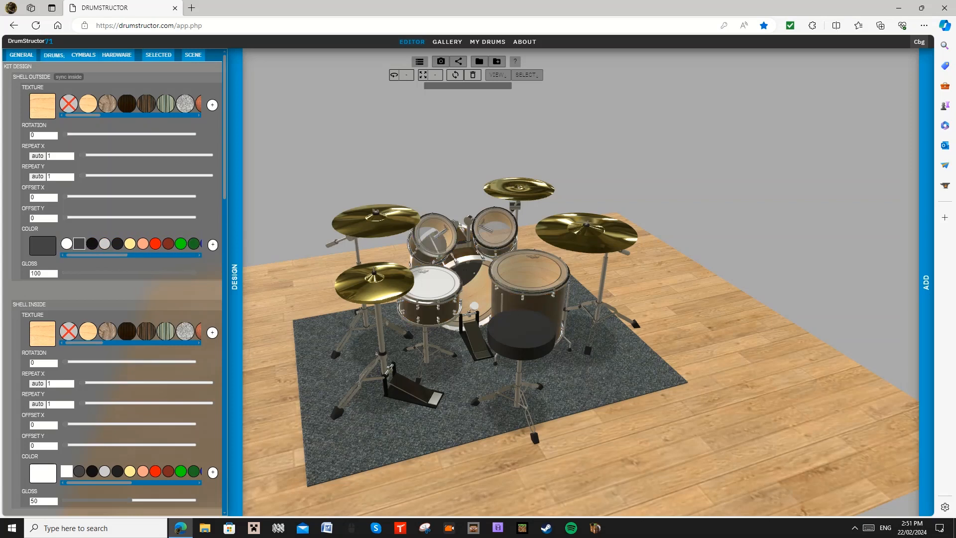
click(130, 244)
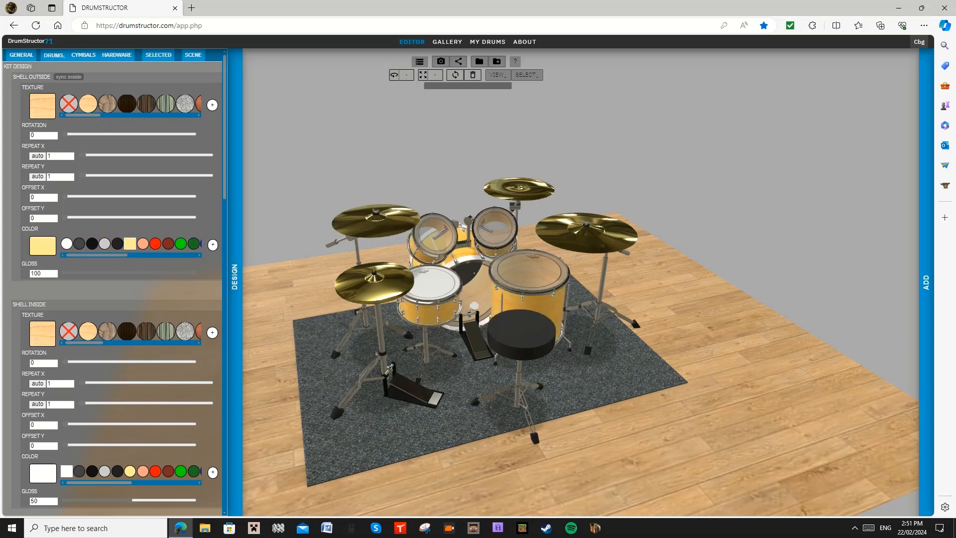
click(155, 243)
click(181, 243)
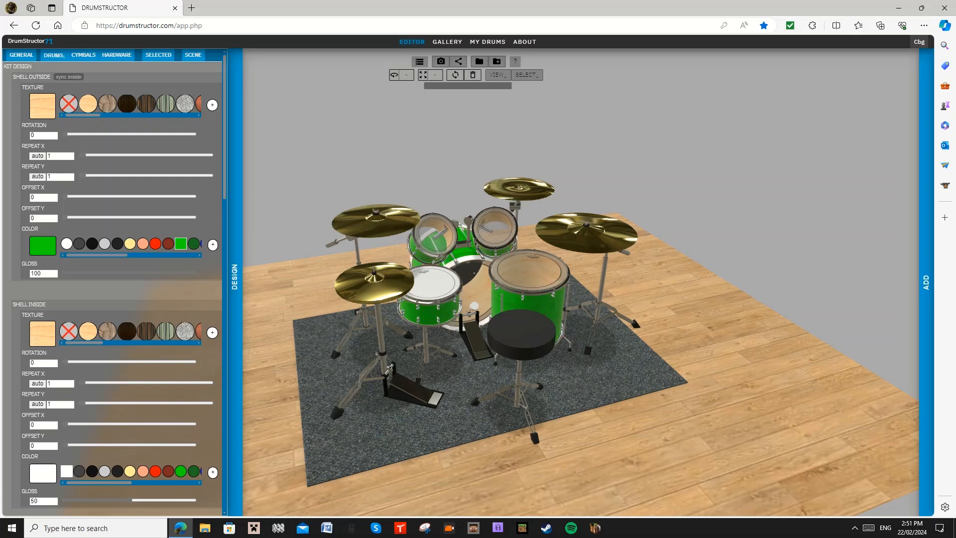
click(130, 243)
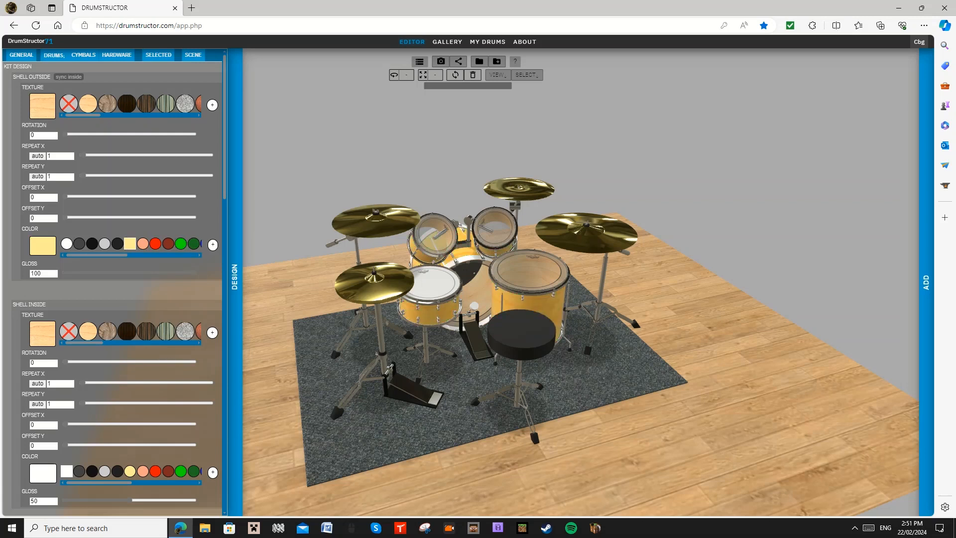
drag(498, 299, 538, 298)
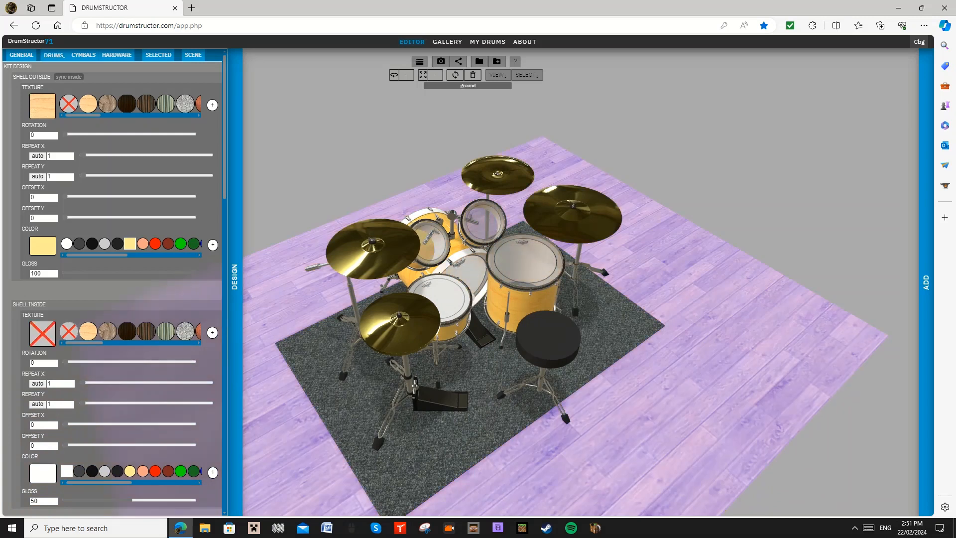
Step: Apply the light wood texture to the inside of the shells, try light yellow as the inside color, and set it back to white
click(88, 330)
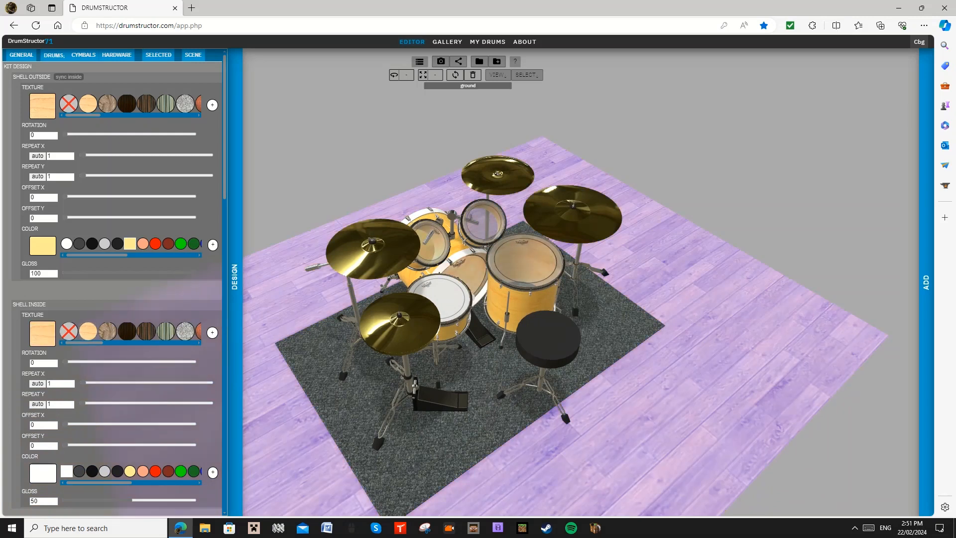
scroll(125, 299, down, 3)
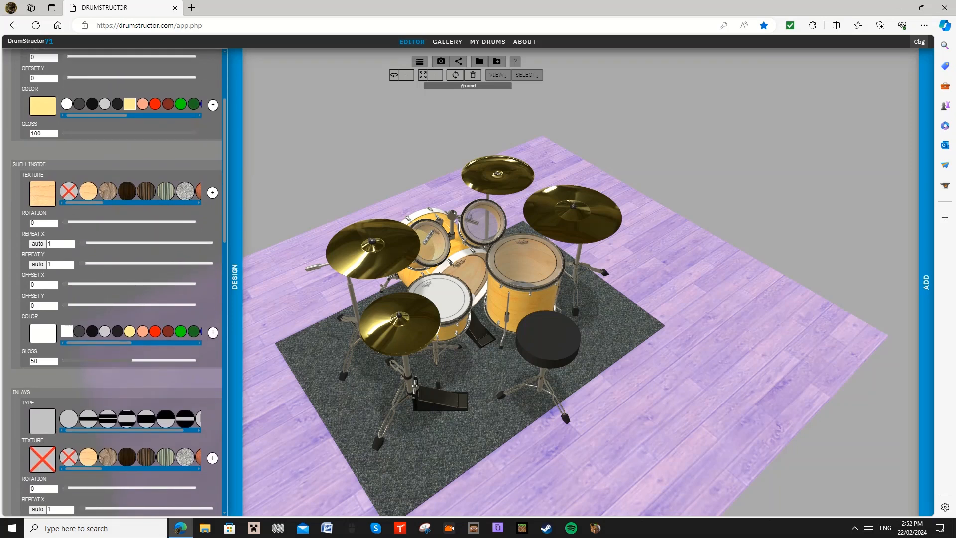
click(130, 332)
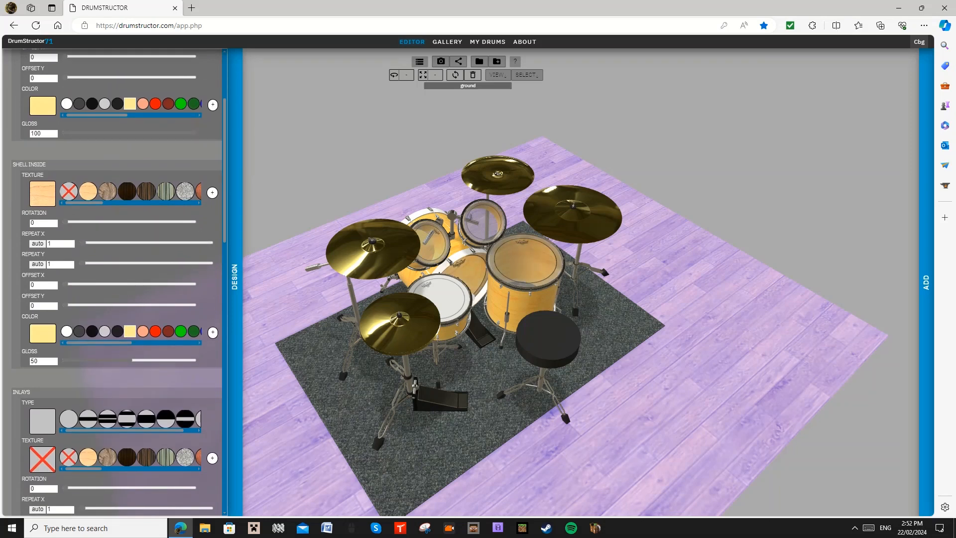
click(66, 331)
scroll(112, 282, down, 3)
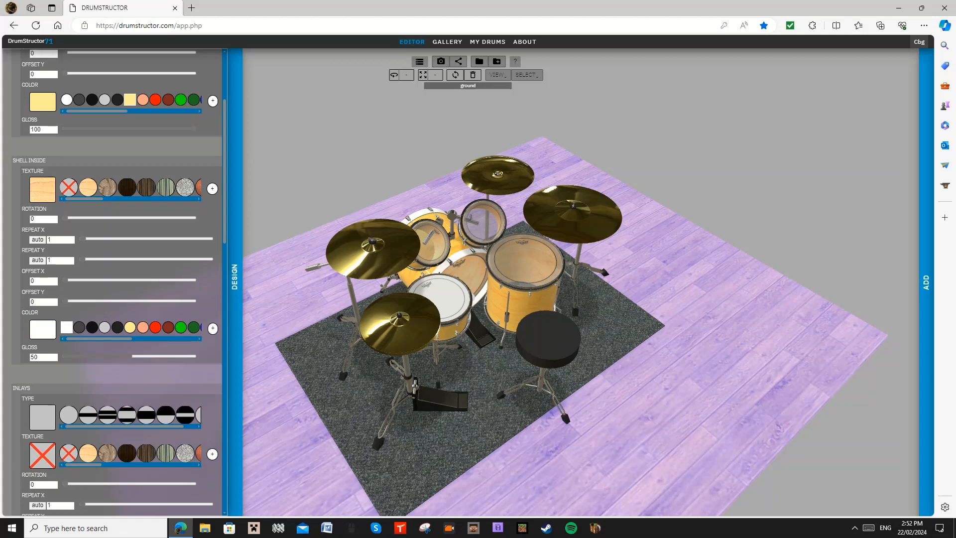
Step: Try the thin and the wide center-stripe inlays on the drum shells, comparing them with no inlay
drag(580, 199, 708, 167)
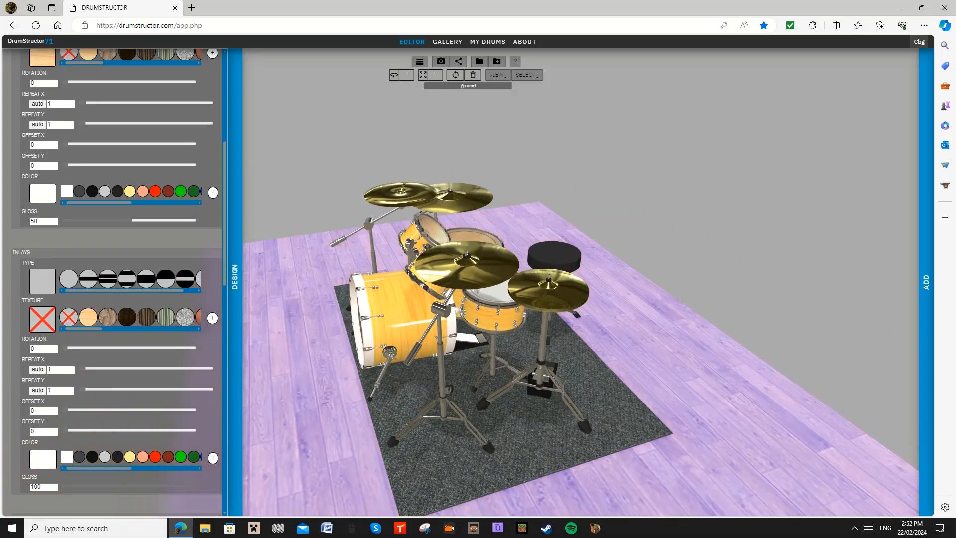
click(88, 279)
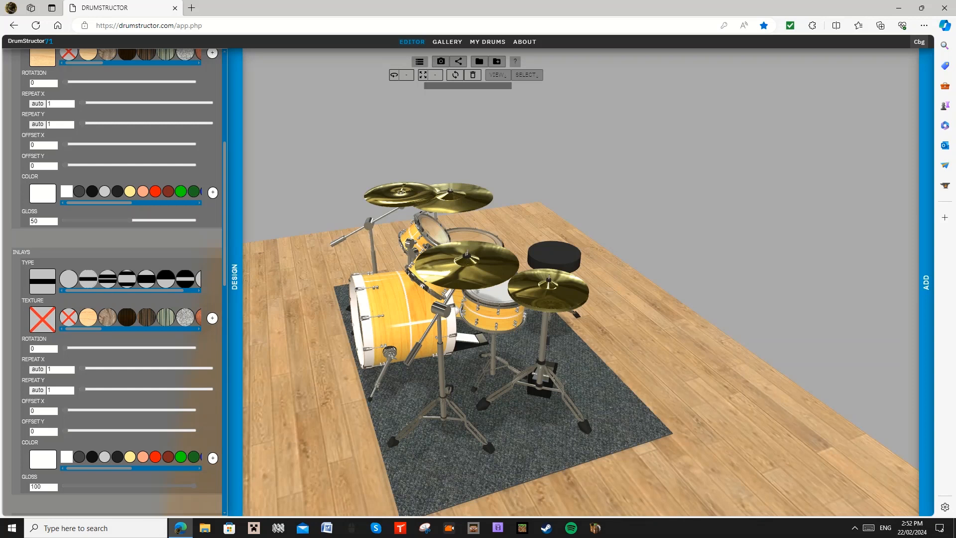
click(146, 279)
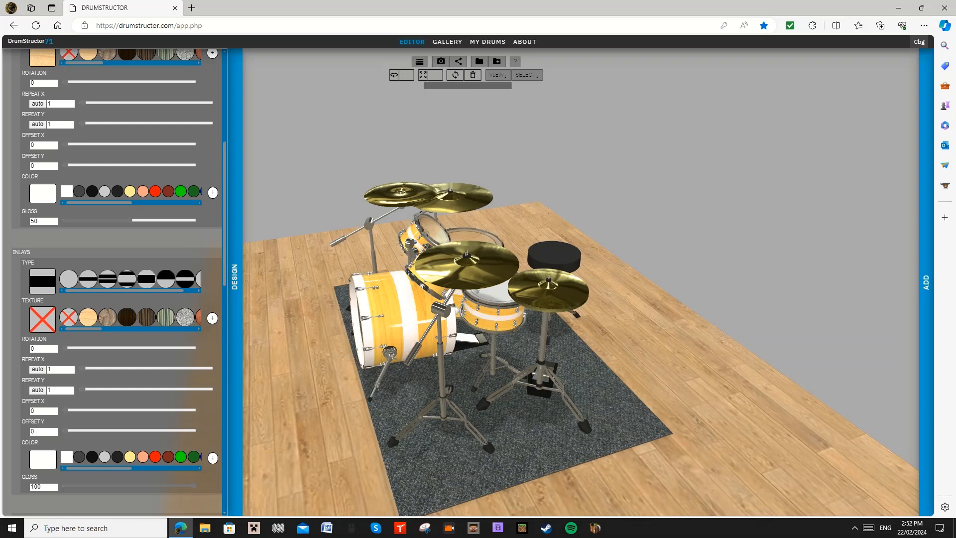
click(69, 279)
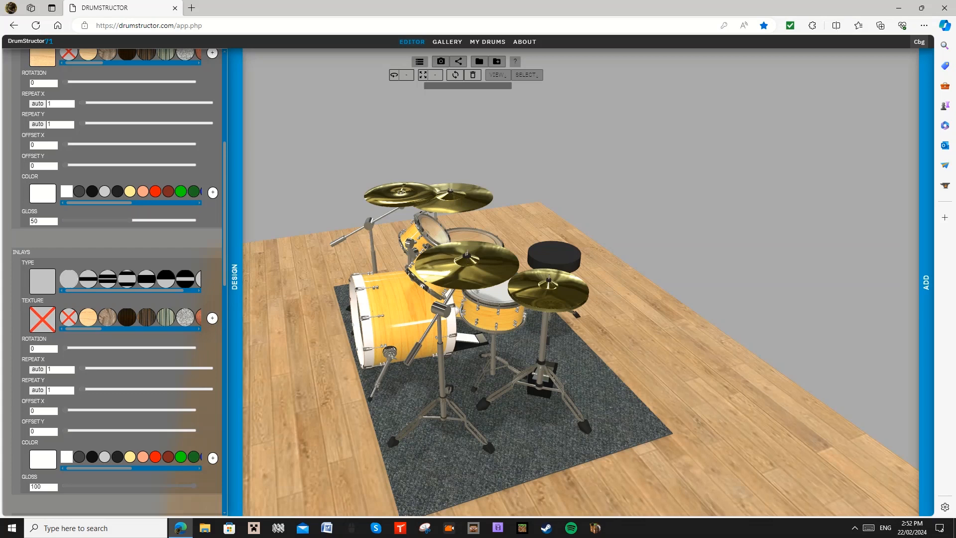
click(146, 279)
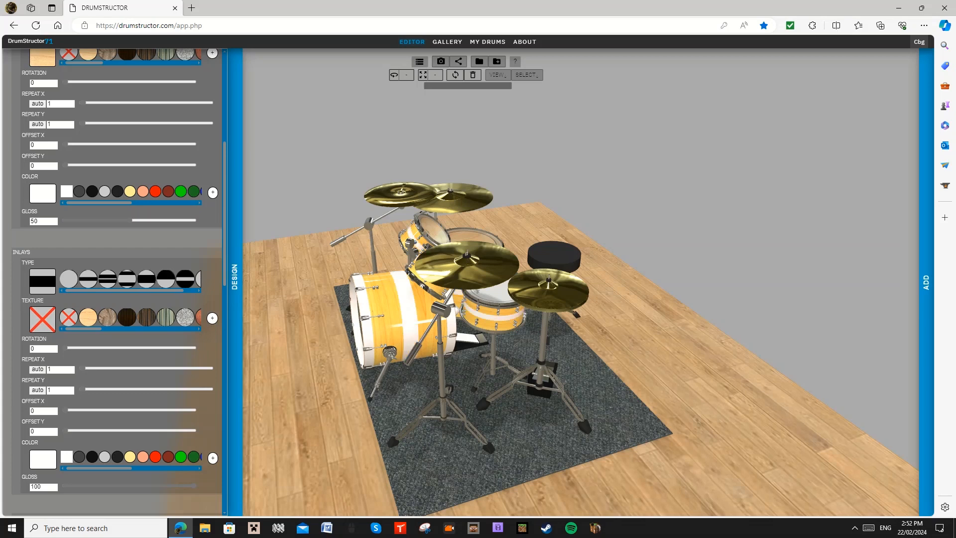
Step: Try the green striped texture and light yellow color on the wide inlay, and reset the inlay to no type, no texture and white
click(166, 317)
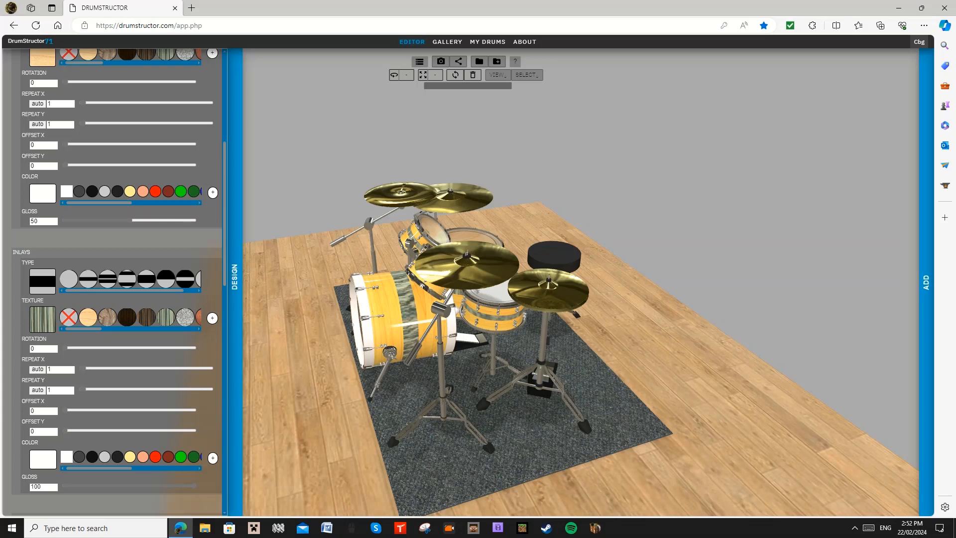
click(130, 457)
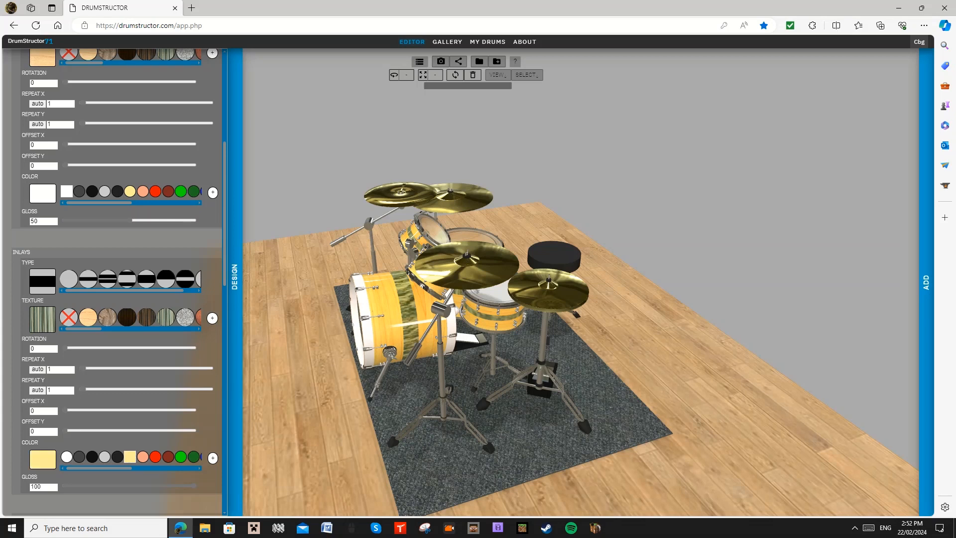
click(69, 279)
click(68, 316)
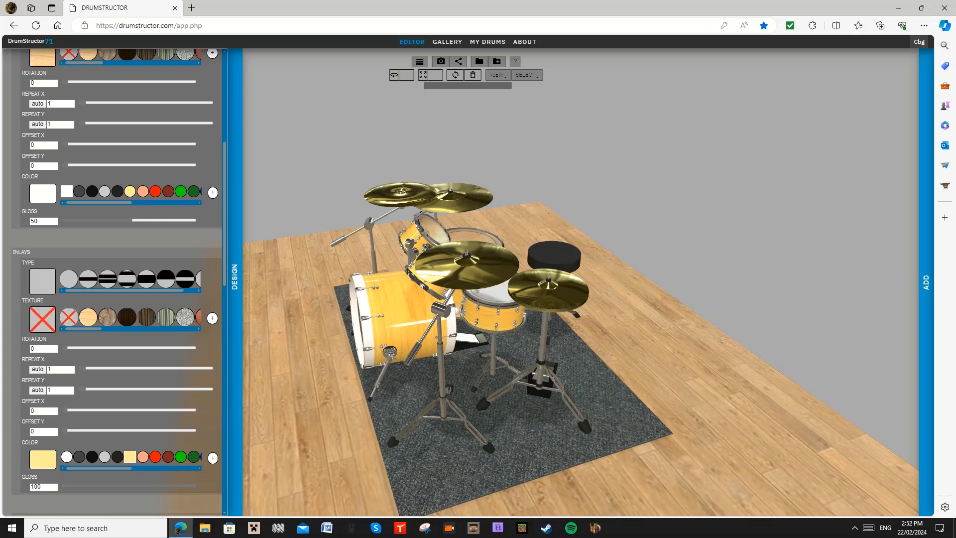
click(66, 457)
scroll(117, 281, down, 2)
scroll(117, 281, up, 2)
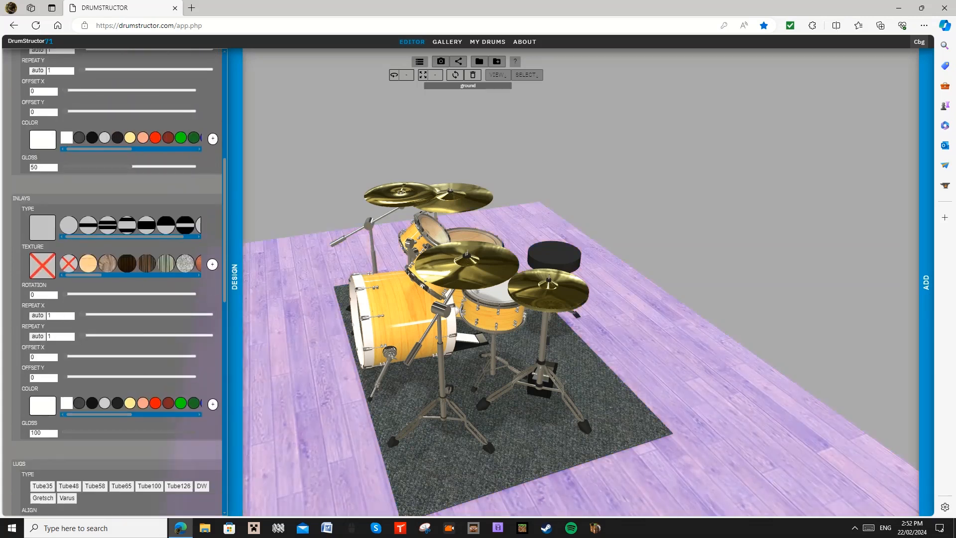
Step: Try the Tube126, DW, Tube100 and Tube65 lug types on the drums
scroll(116, 281, down, 1)
scroll(117, 281, down, 5)
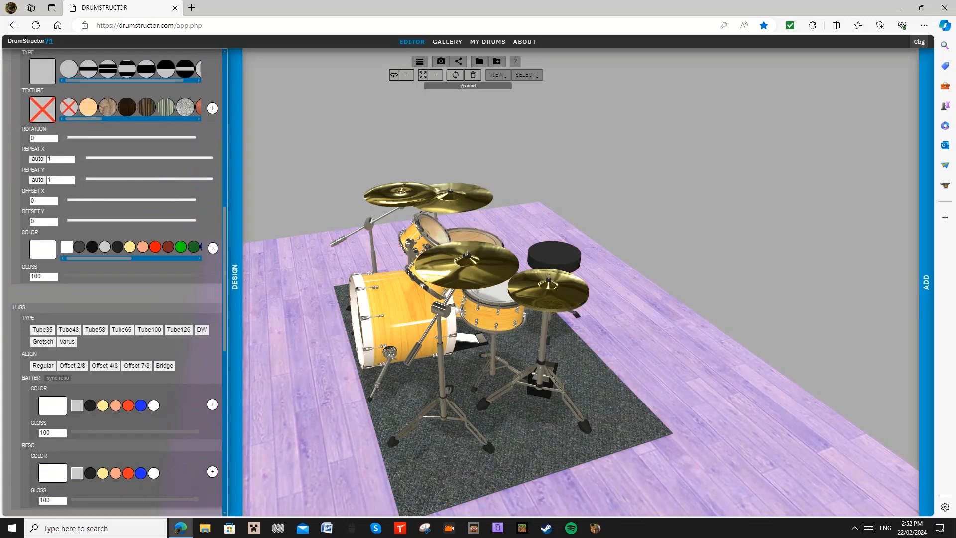
scroll(580, 282, up, 5)
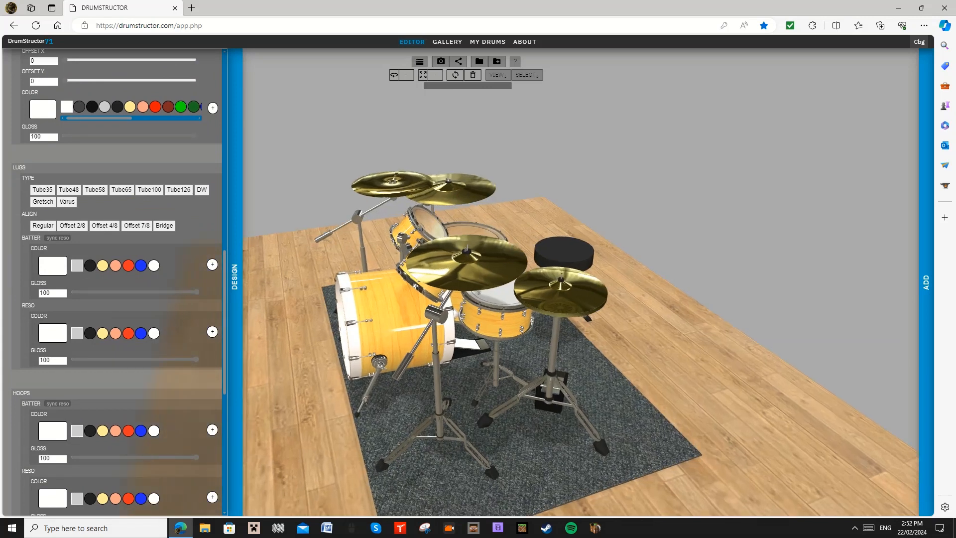
click(179, 190)
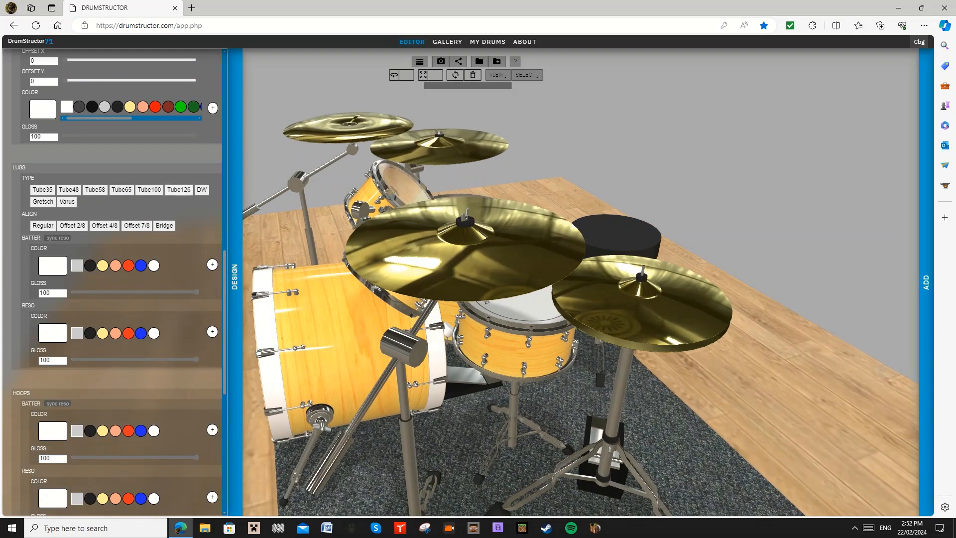
click(201, 190)
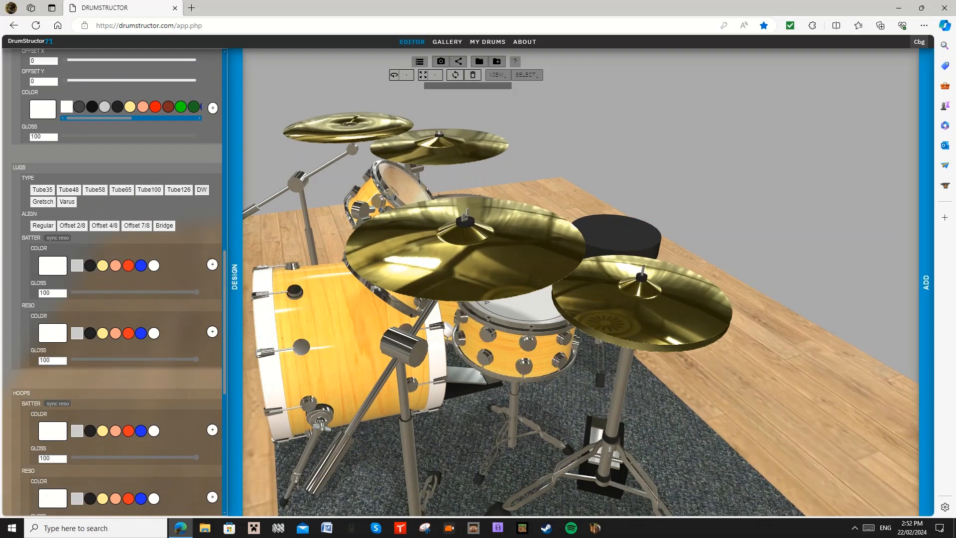
click(149, 190)
click(121, 189)
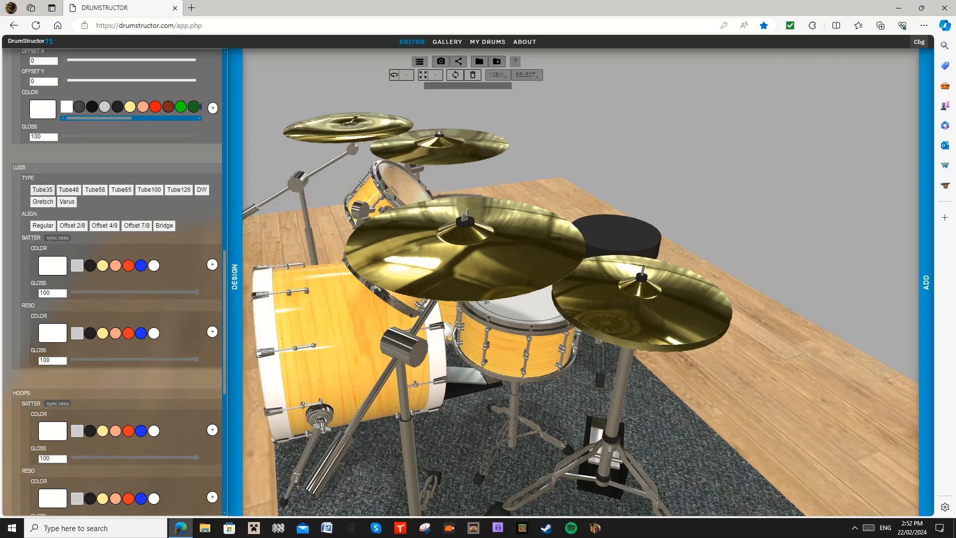
Step: Try the Tube35, Tube48 and Tube58 lug types, and set the drums' lugs to Gretsch
click(42, 190)
click(69, 190)
click(95, 190)
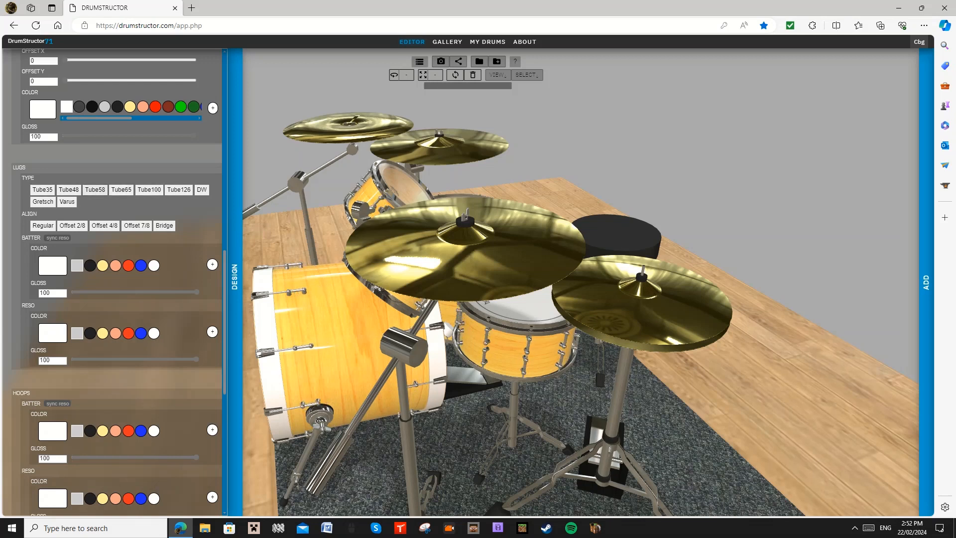
click(43, 201)
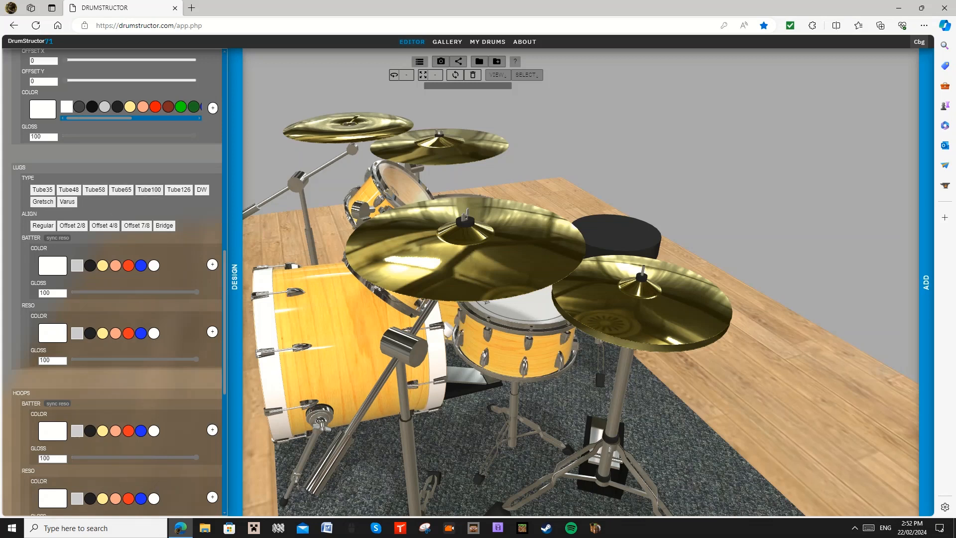
Step: Try the Offset 2/8, Offset 4/8, Offset 7/8 and Bridge lug alignments with tube lugs, and restore the regularly aligned Gretsch lugs
click(149, 190)
click(179, 189)
click(202, 190)
click(72, 225)
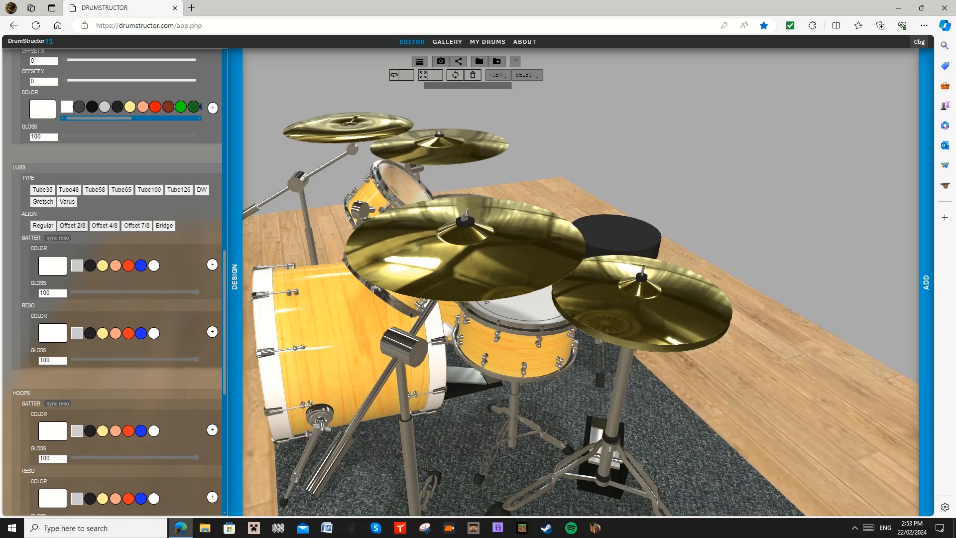
click(104, 226)
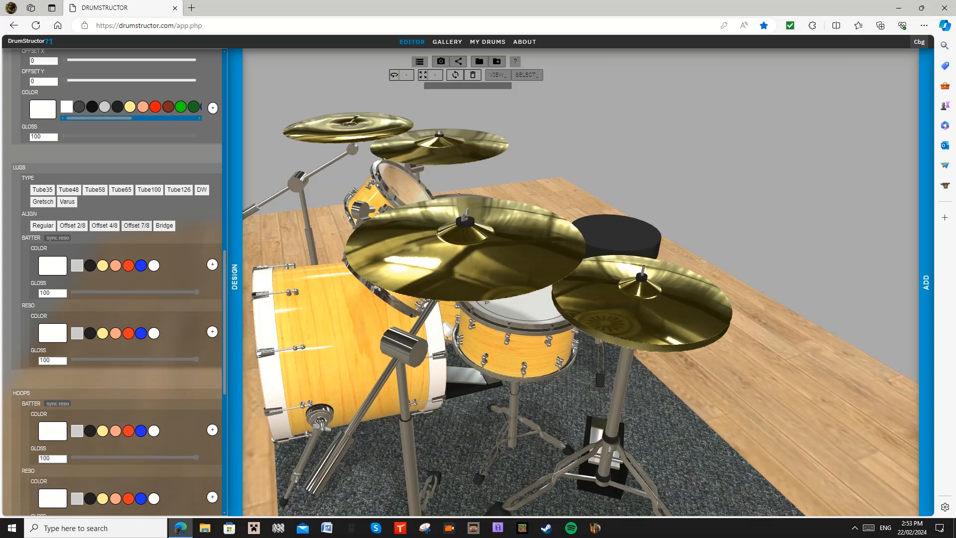
click(136, 226)
click(163, 226)
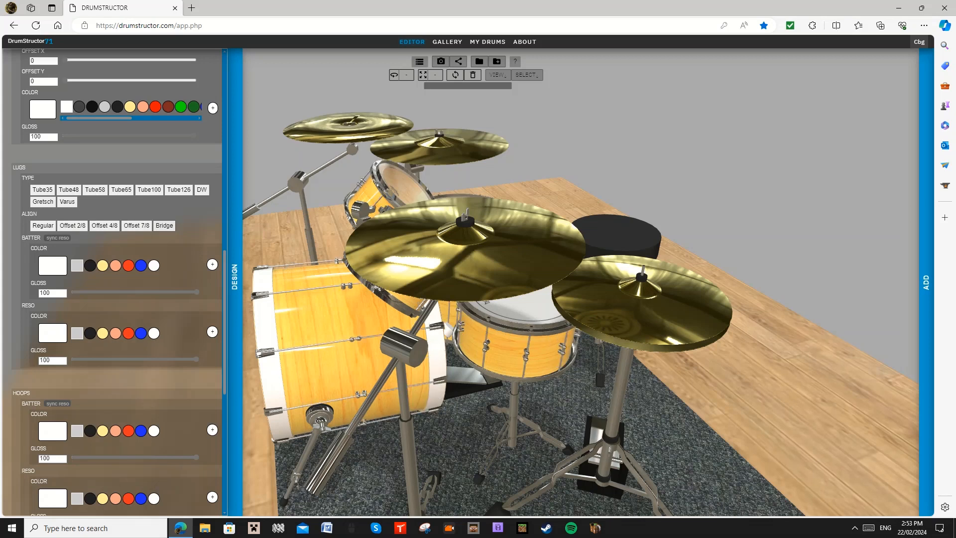
click(136, 226)
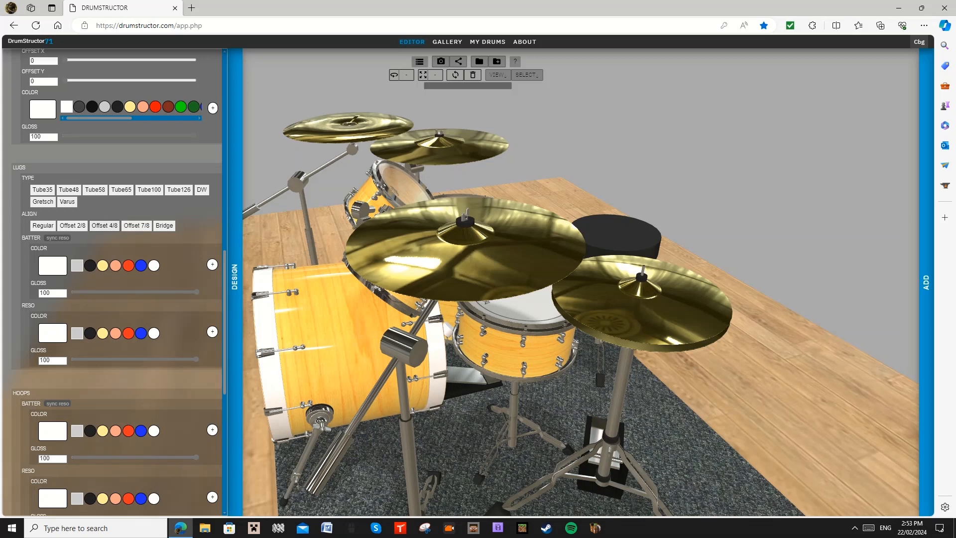
click(104, 226)
click(72, 225)
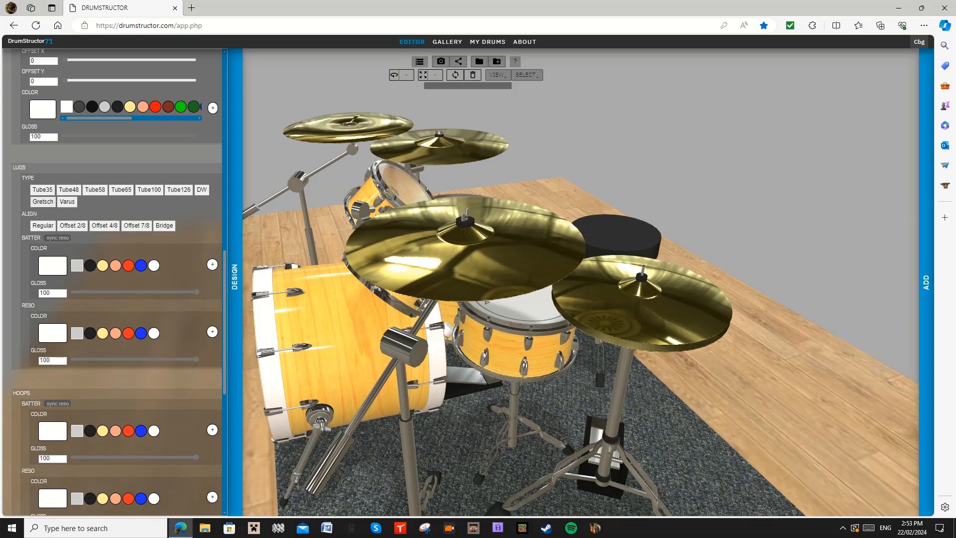
Step: Try light yellow, light orange and blue on the batter lugs and red on the reso lugs, and restore both to chrome
scroll(580, 282, down, 1)
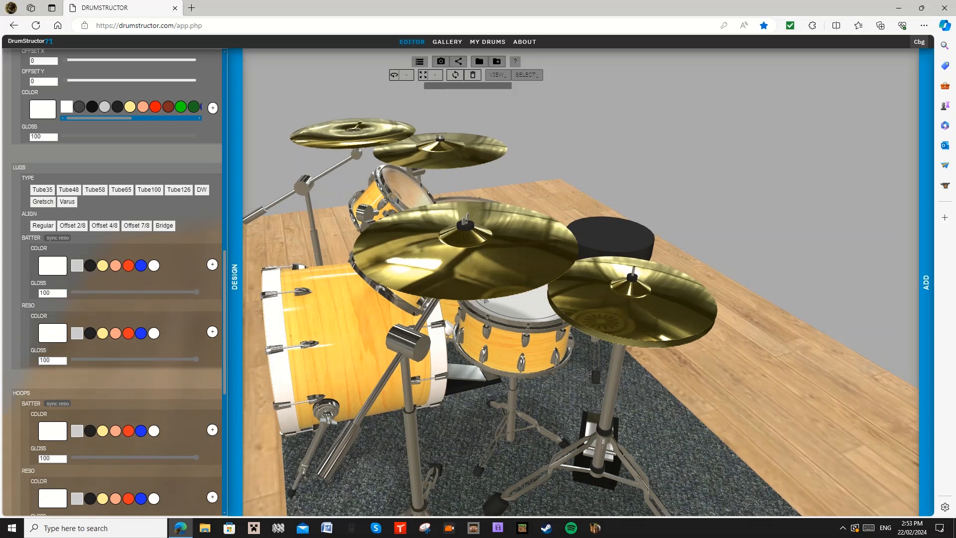
click(103, 265)
click(115, 265)
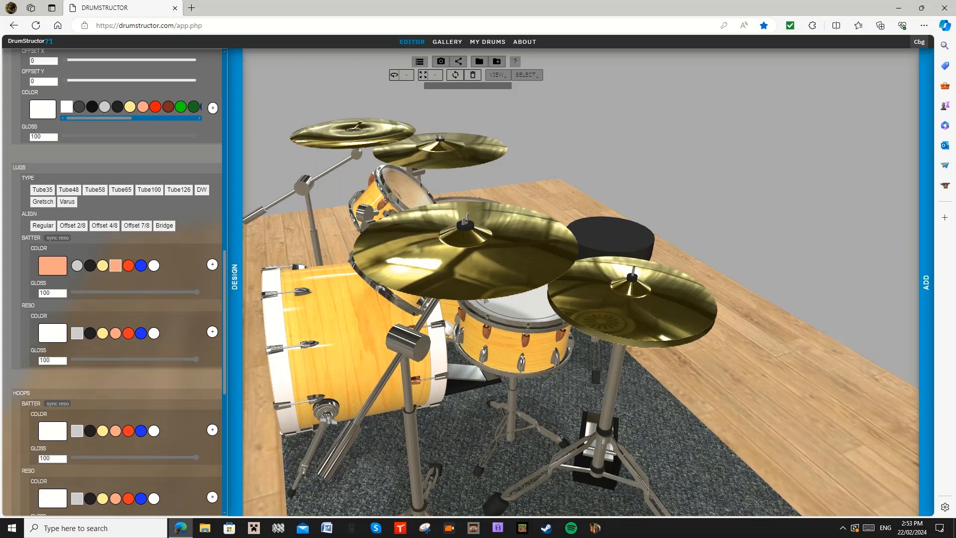
click(141, 266)
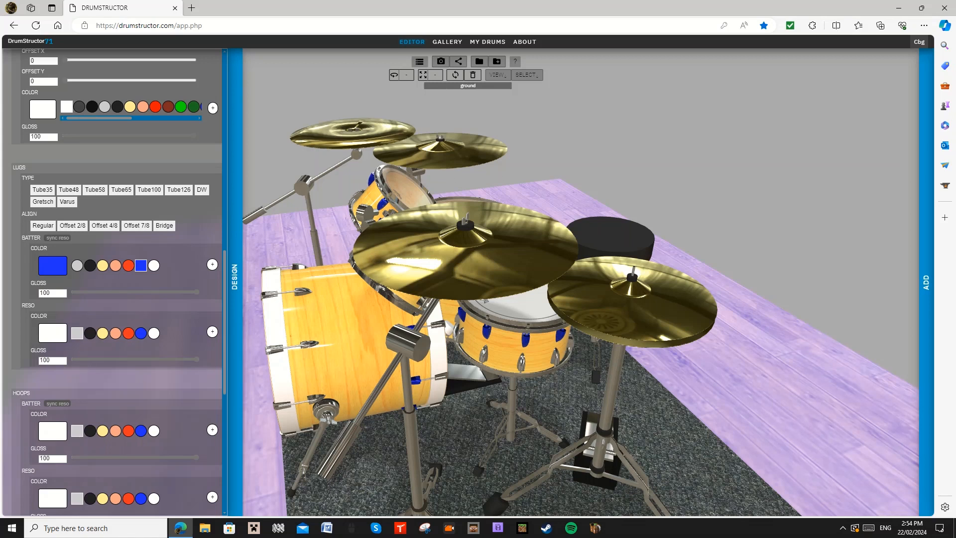
click(128, 333)
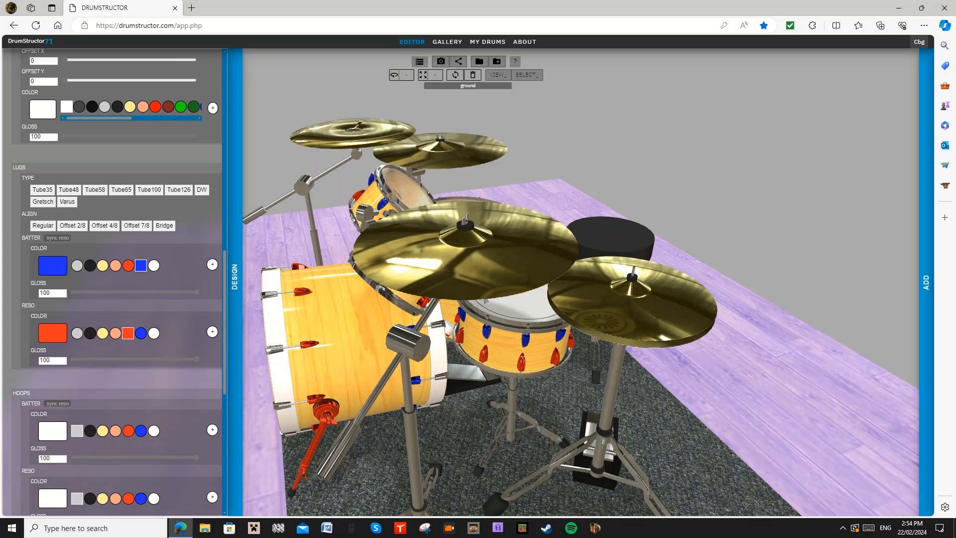
click(76, 265)
click(77, 333)
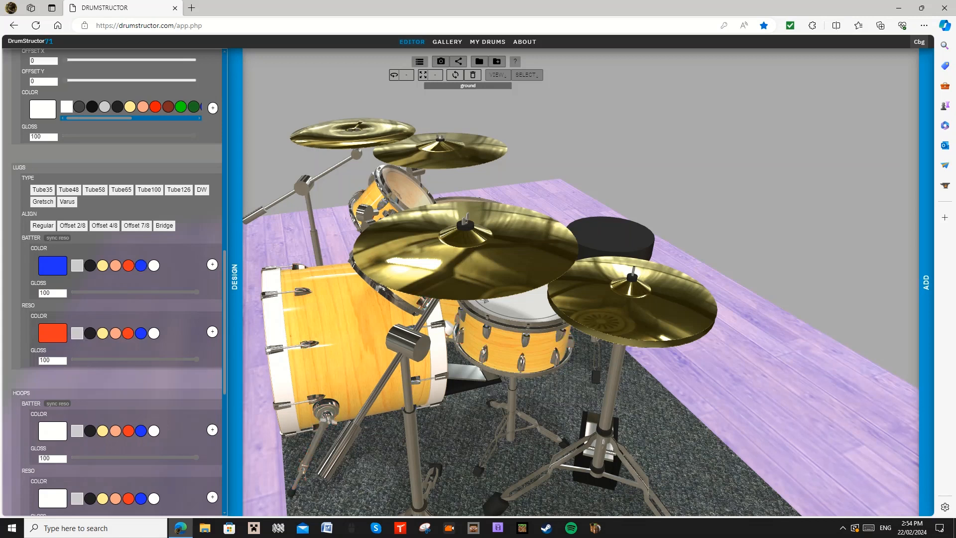
Step: Try light orange, blue, white and red on the batter hoops, and restore them to chrome
scroll(117, 282, down, 3)
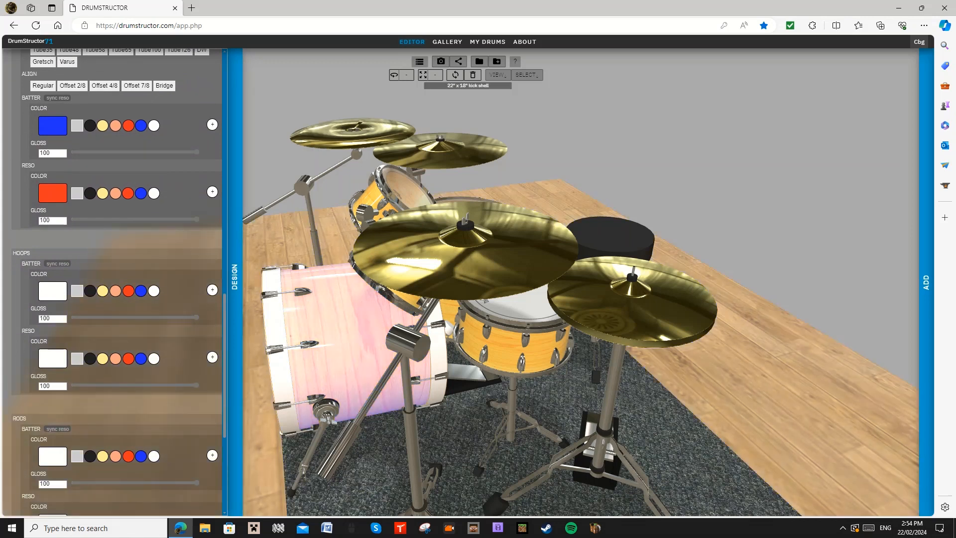
click(115, 291)
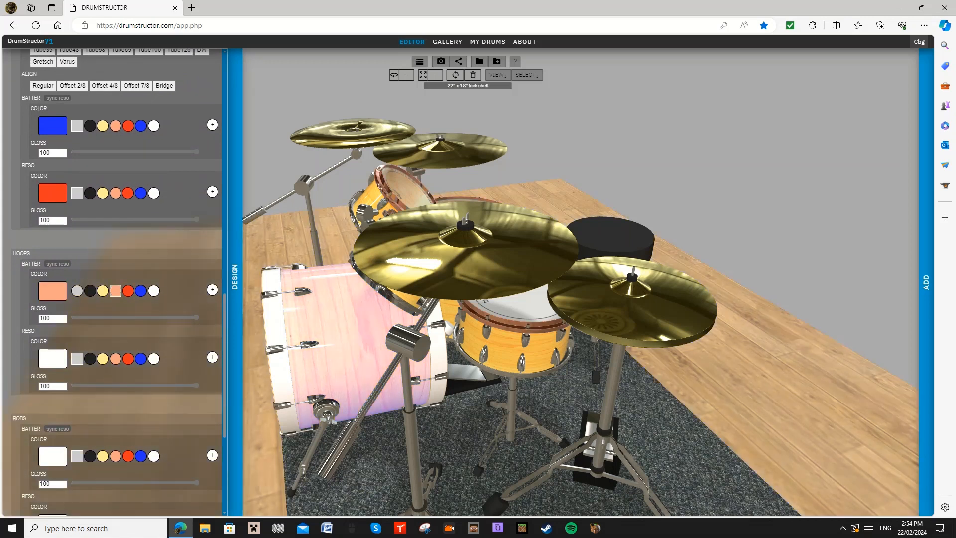
click(141, 291)
click(154, 291)
click(128, 291)
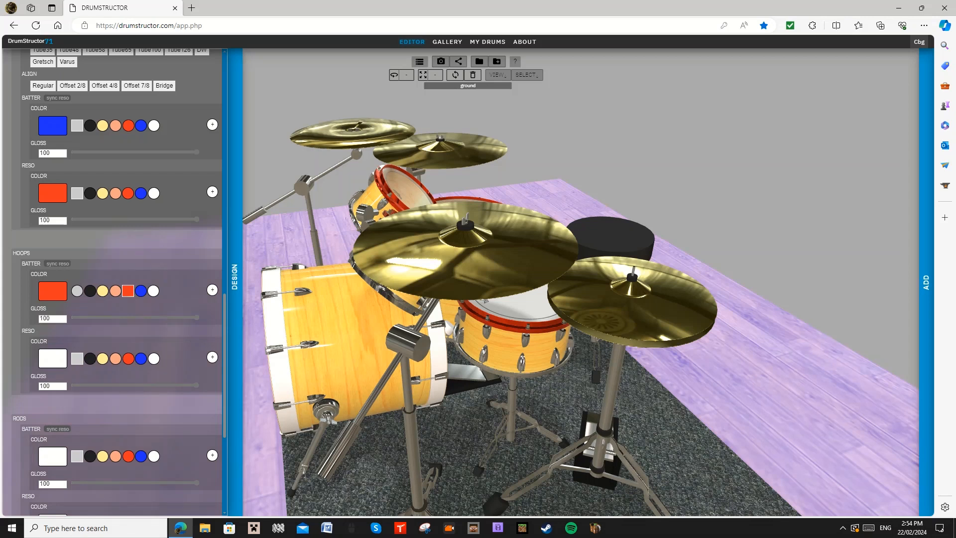
click(77, 291)
Step: Set the color of the batter-side tension rods to red
scroll(114, 279, down, 1)
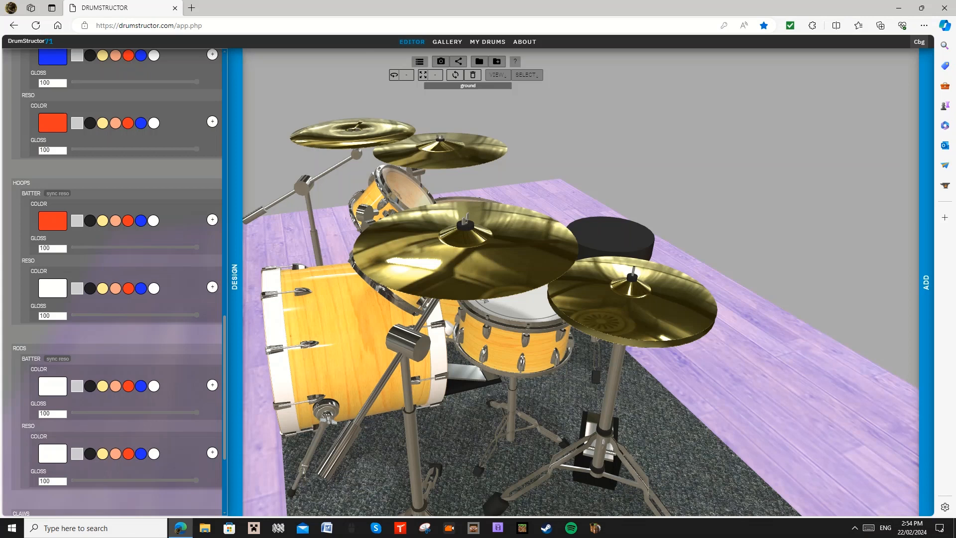
scroll(115, 279, down, 1)
click(128, 316)
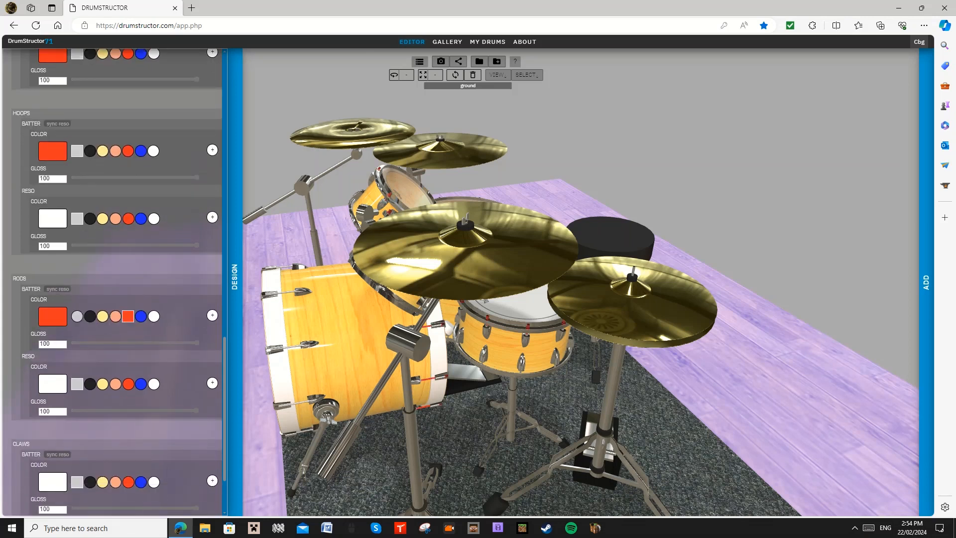
Step: Set the color of the batter-side claws to black
scroll(114, 279, down, 1)
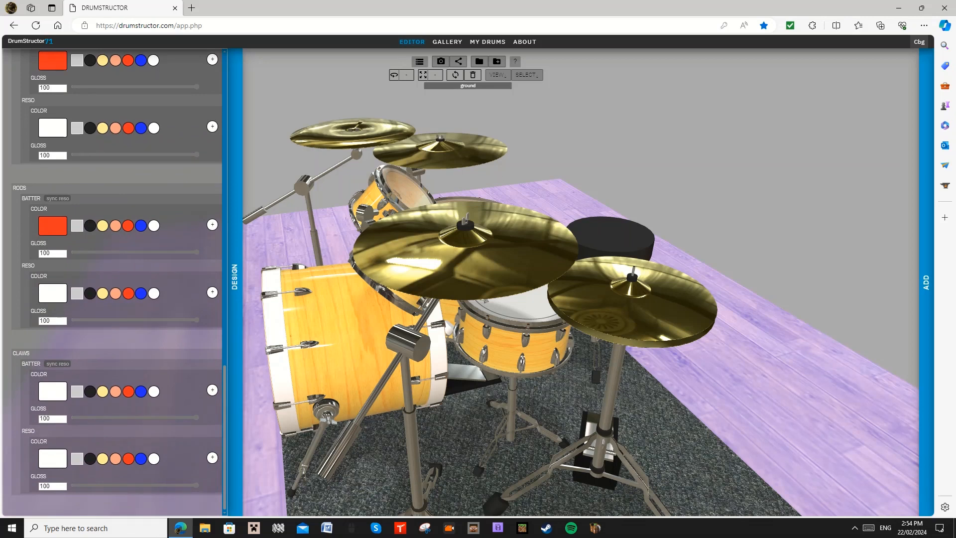
click(90, 392)
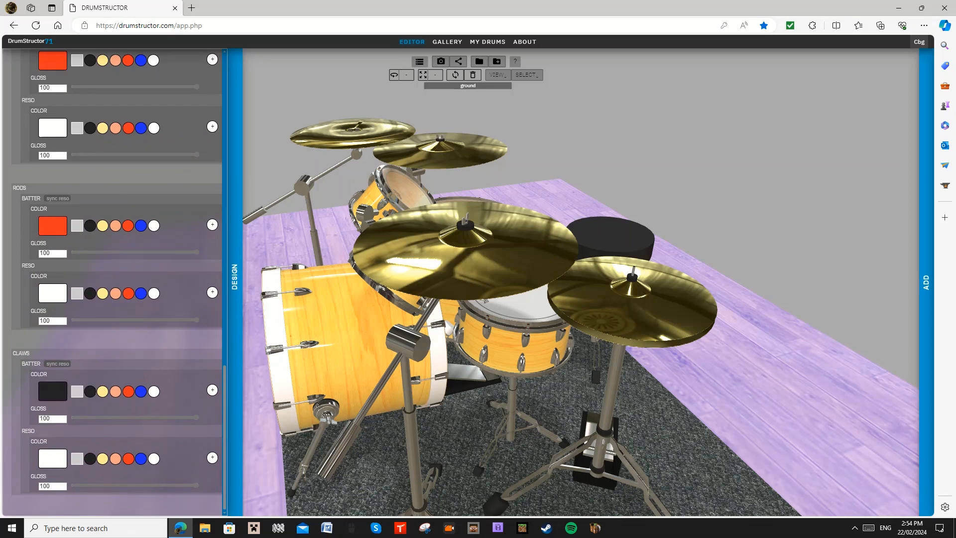
Step: In the kick drum design, override the kit settings for the outside shell texture and color and the inside shell texture
scroll(117, 281, up, 5)
scroll(114, 281, up, 3)
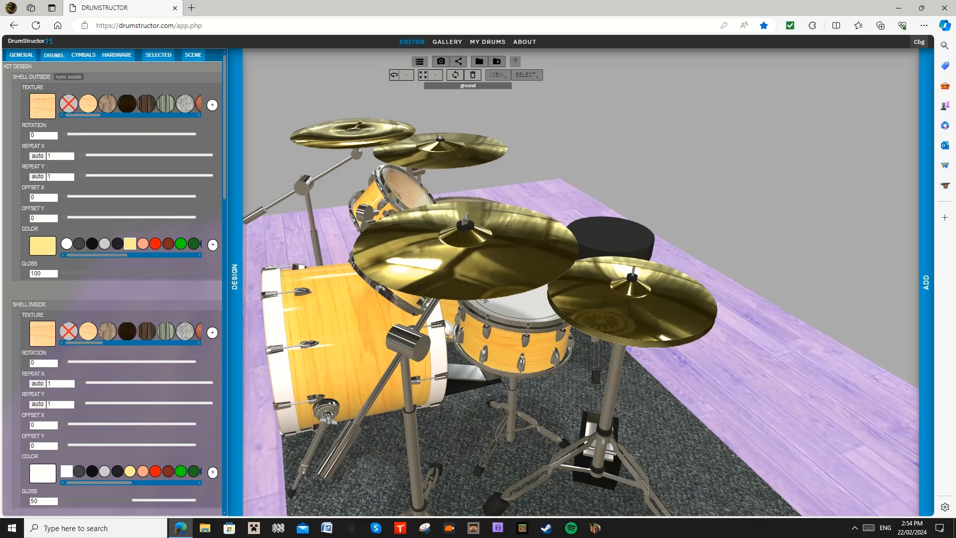
mouse_move(54, 54)
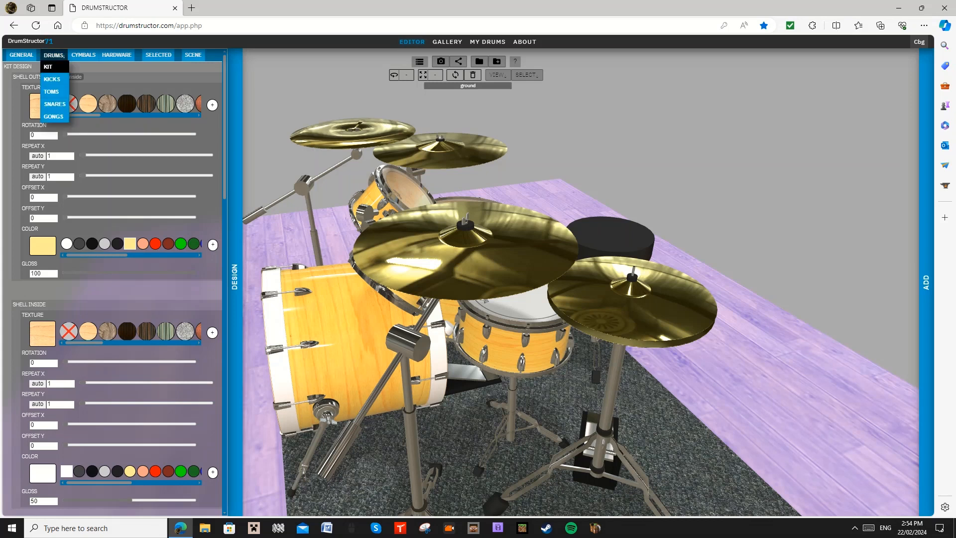
click(51, 79)
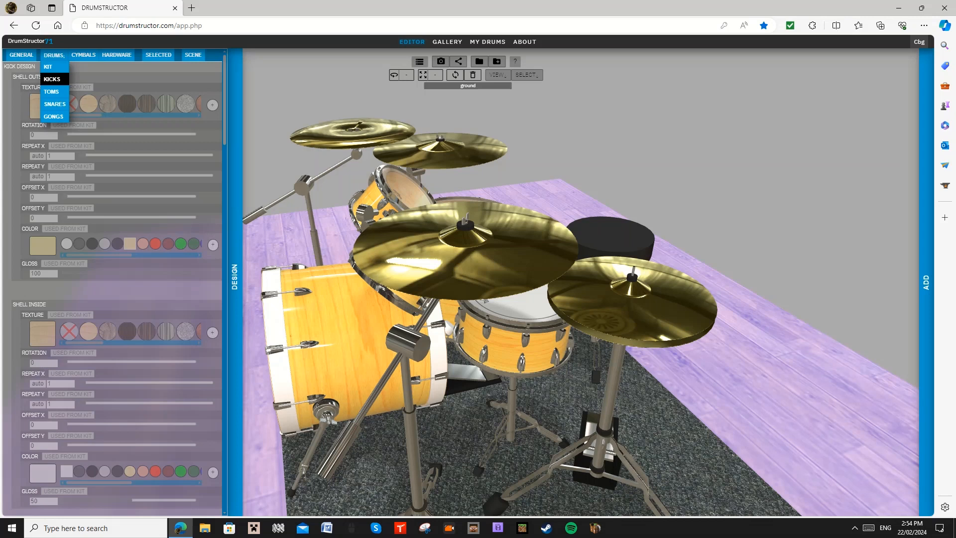
click(69, 87)
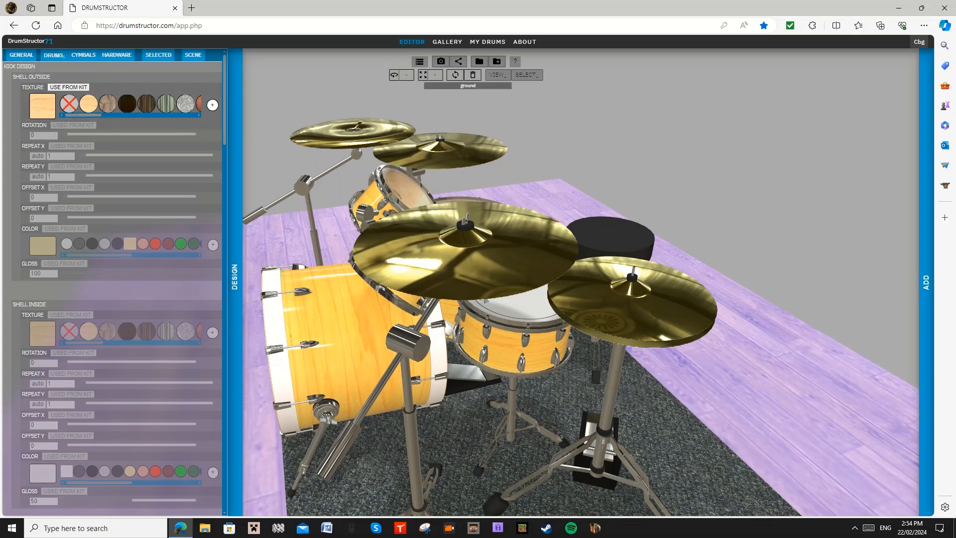
click(64, 228)
scroll(65, 229, down, 3)
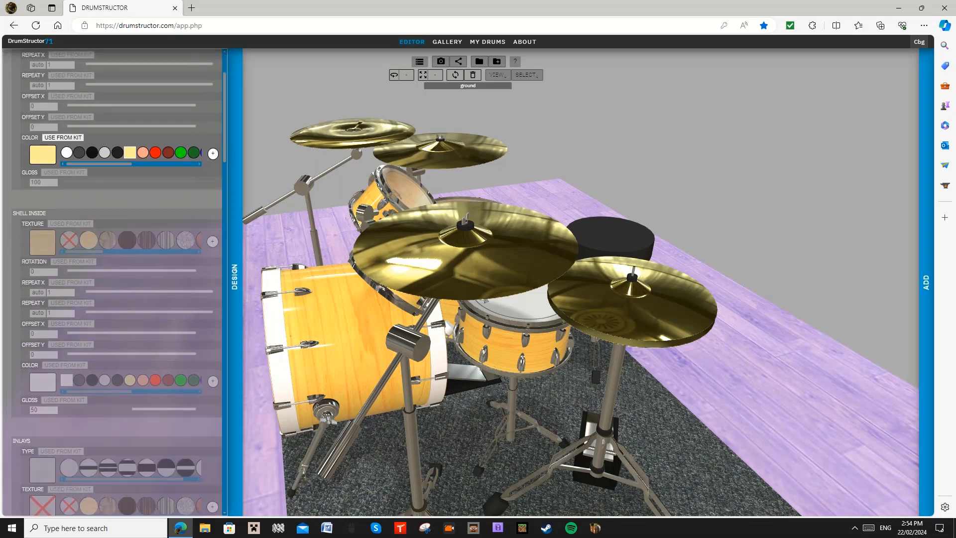
click(86, 191)
scroll(83, 192, down, 3)
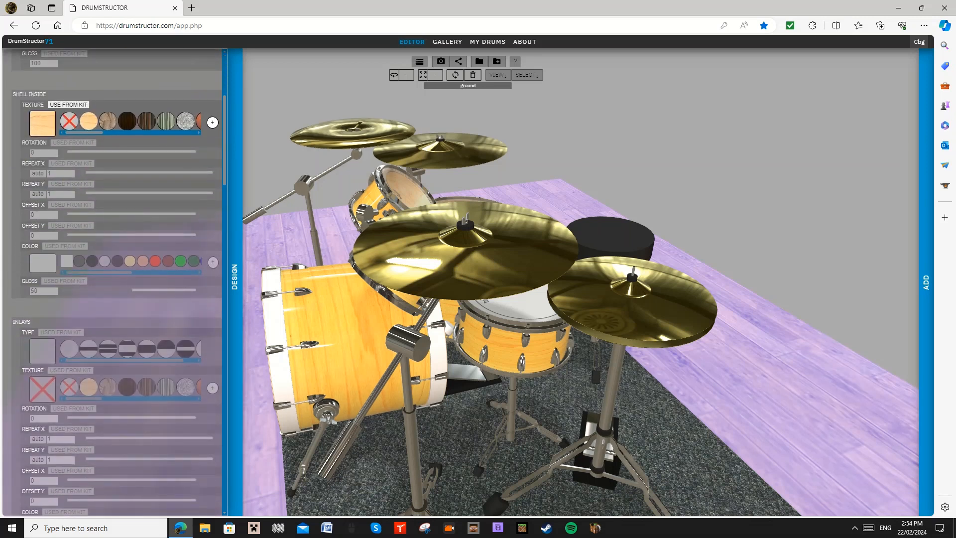
Step: Try several white batter heads on the kick drum, and restore the clear batter head
scroll(83, 191, down, 4)
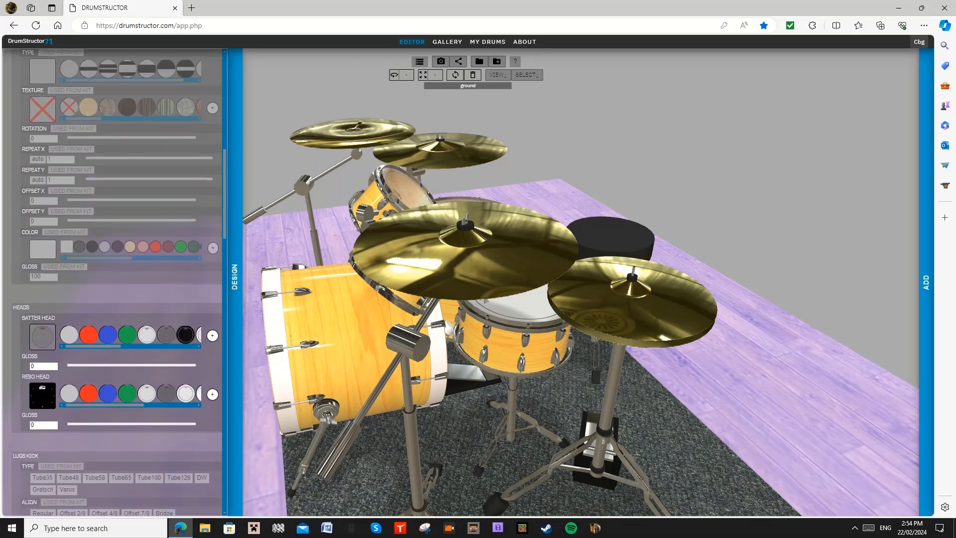
scroll(82, 191, down, 1)
drag(747, 348, 319, 159)
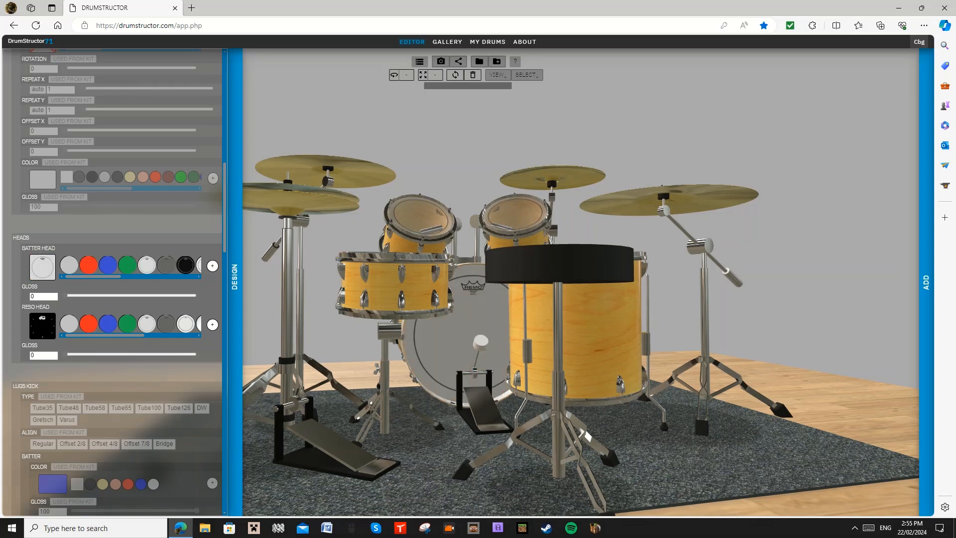
drag(92, 276, 118, 277)
click(138, 265)
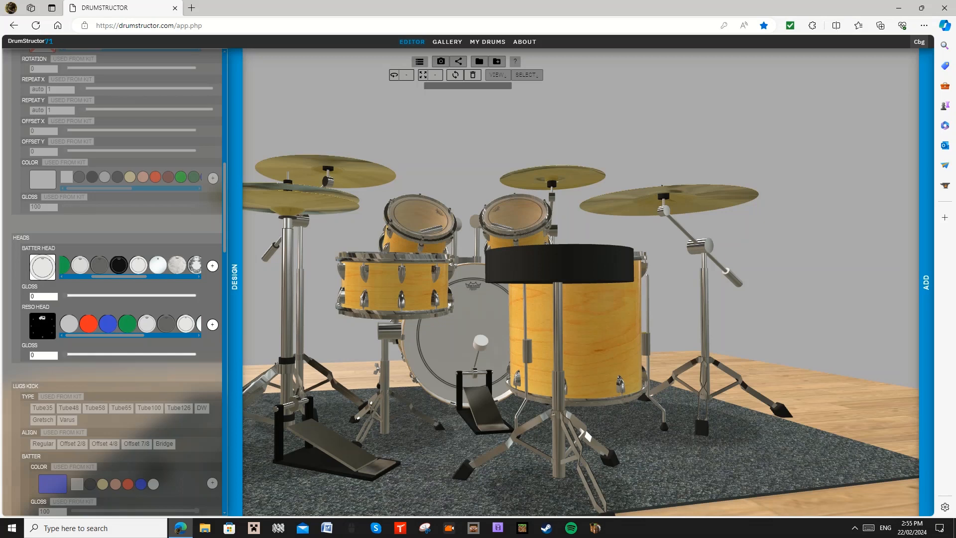
click(157, 265)
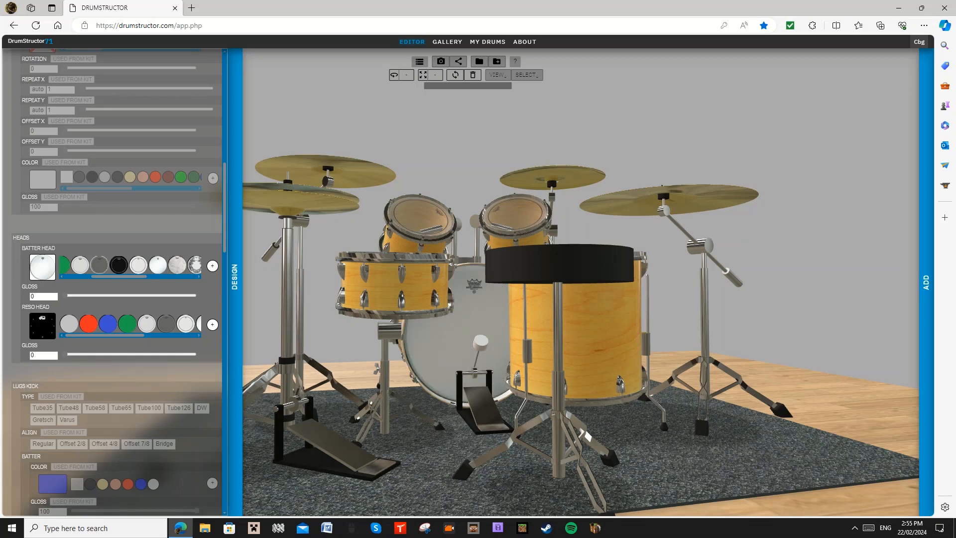
click(99, 265)
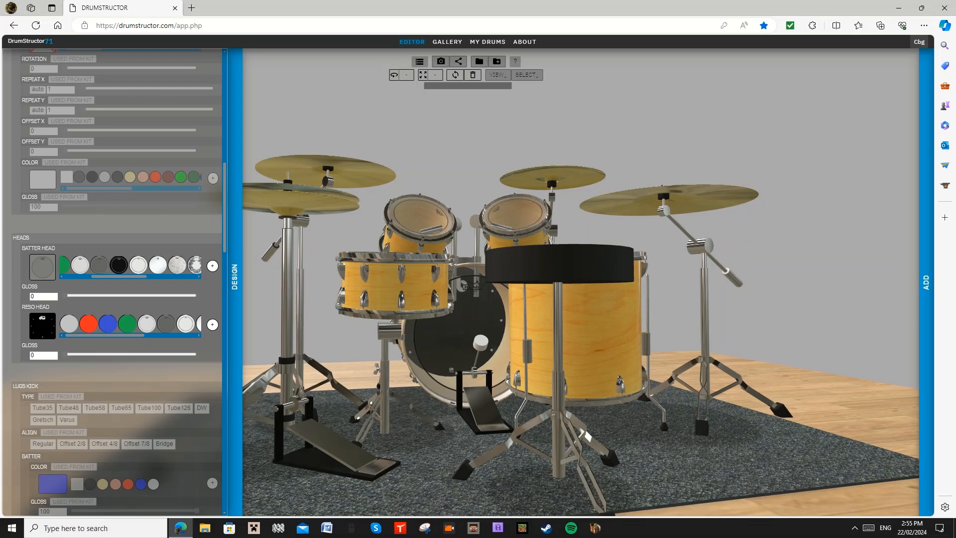
scroll(131, 265, left, 2)
Step: Try the dark Remo head on the kick's reso side, and restore the black DW reso head
drag(303, 127, 573, 127)
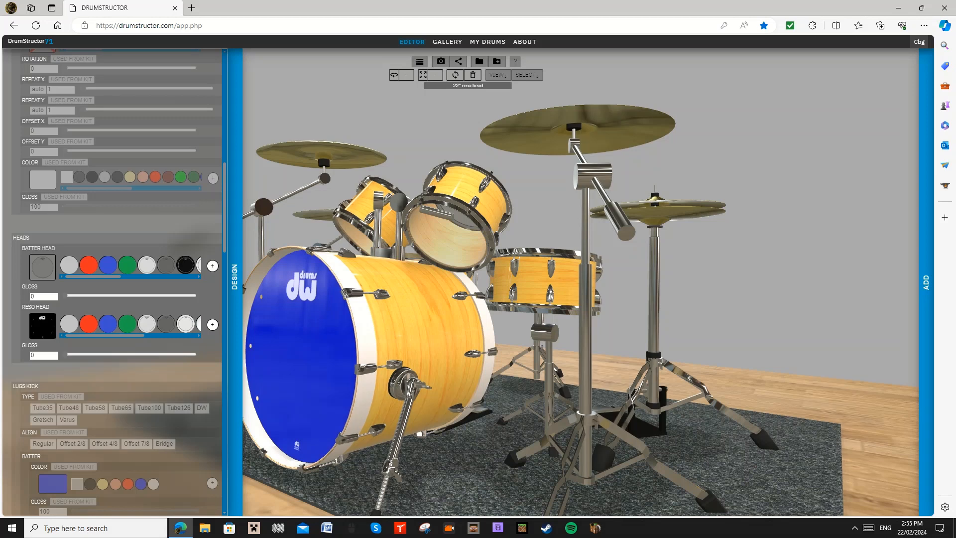
scroll(130, 324, right, 4)
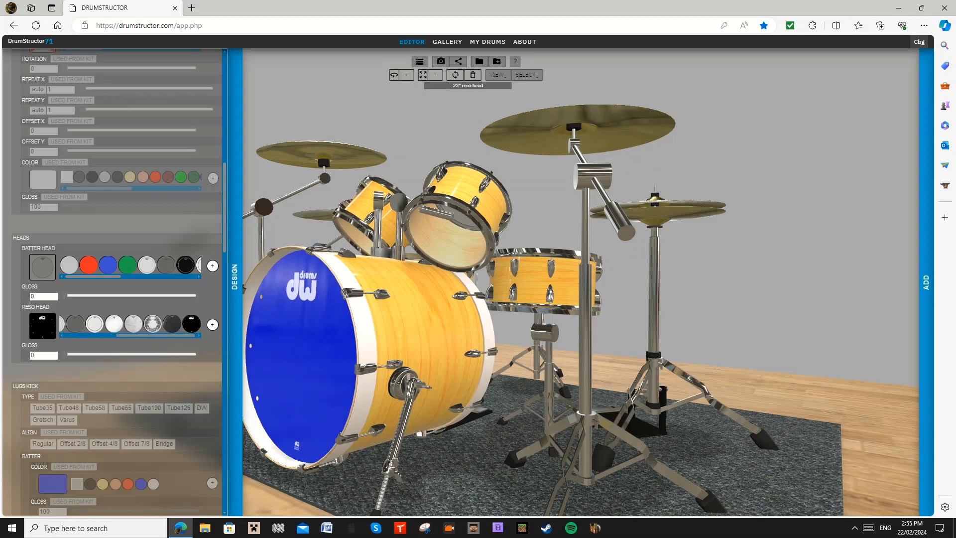
click(167, 323)
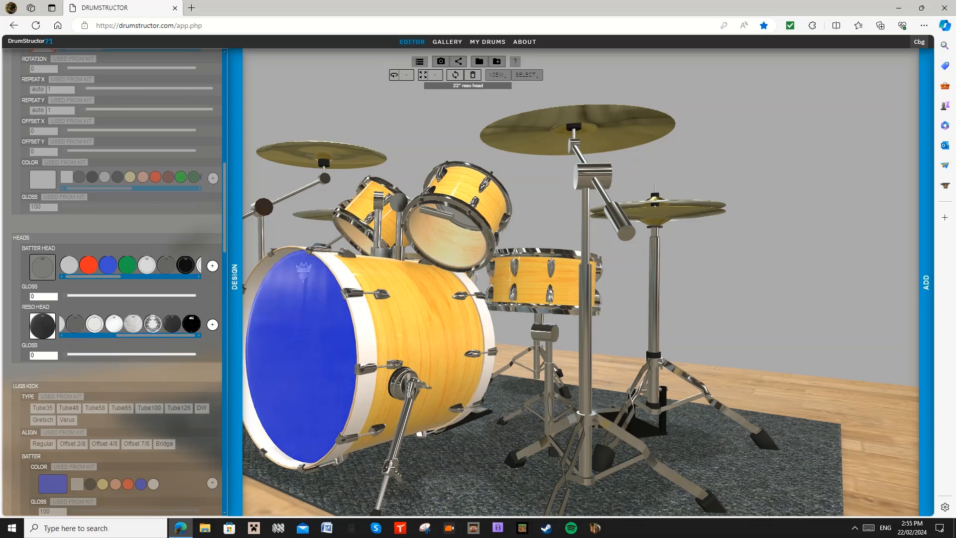
click(190, 323)
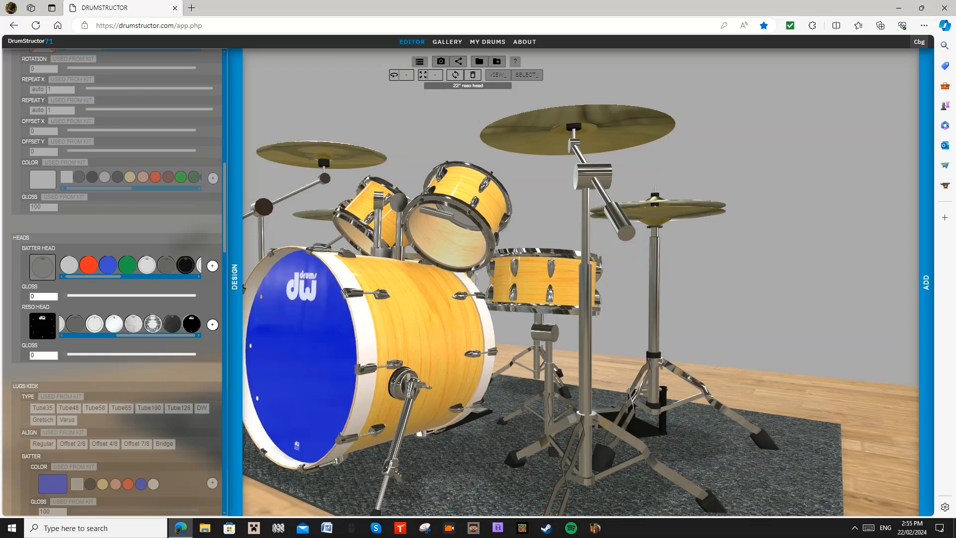
Step: Apply the light wood texture to the outside of the kick drum's batter and reso hoops
scroll(112, 281, down, 3)
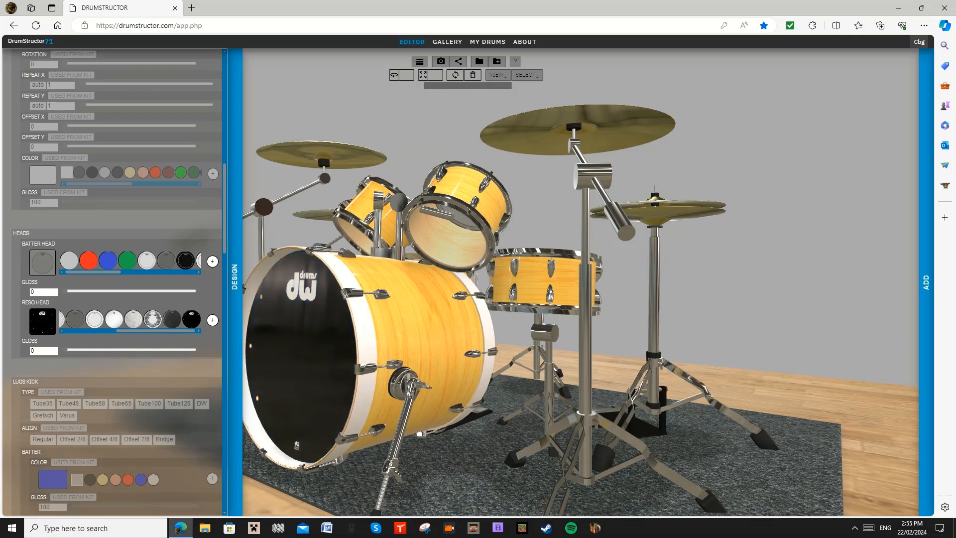
drag(667, 358, 595, 419)
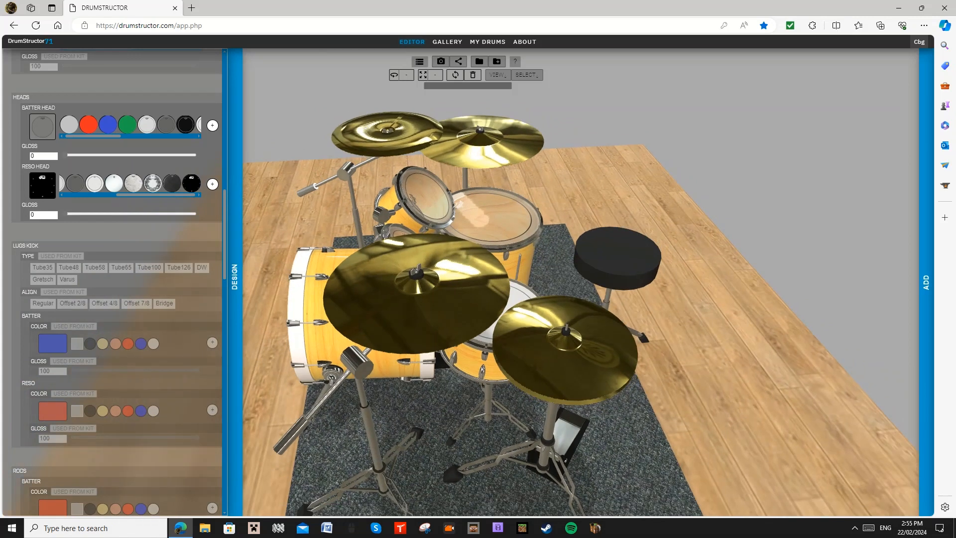
scroll(112, 281, down, 1)
scroll(117, 281, down, 2)
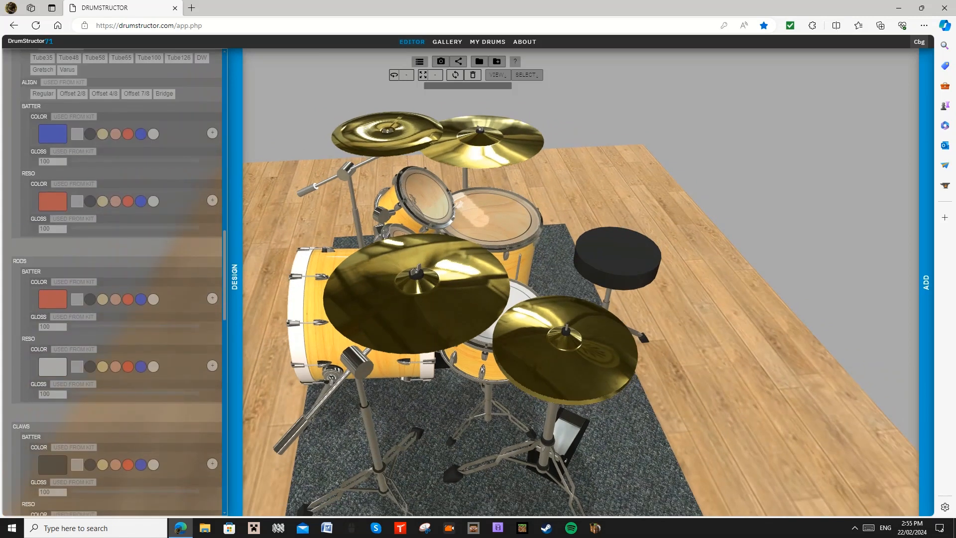
scroll(117, 281, down, 4)
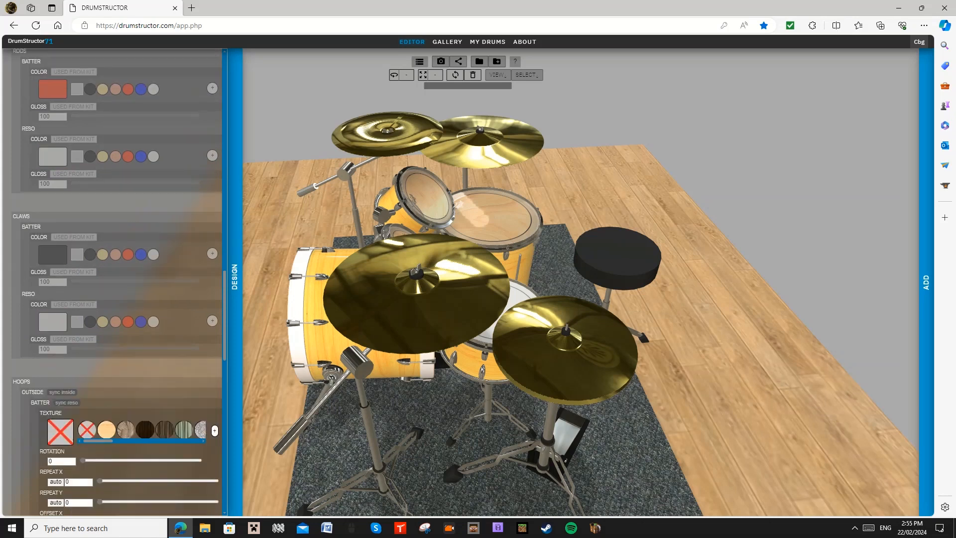
click(102, 358)
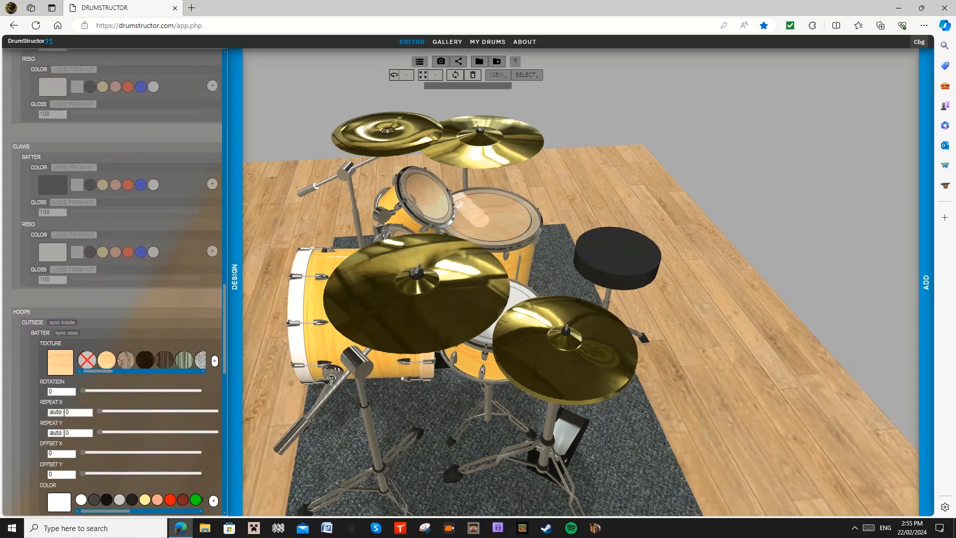
scroll(117, 281, down, 2)
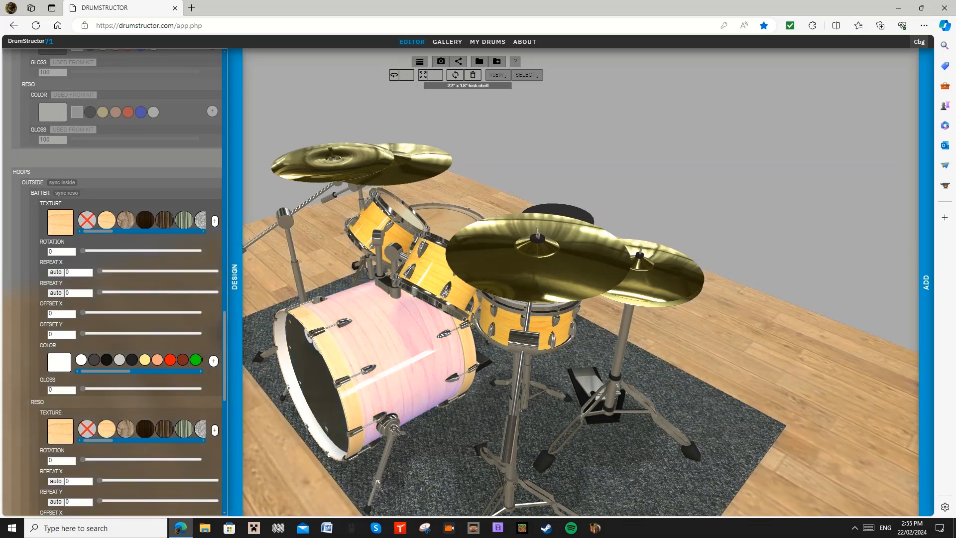
Step: Apply the same light wood texture to the inside of the kick drum's batter and reso hoops
scroll(117, 281, down, 3)
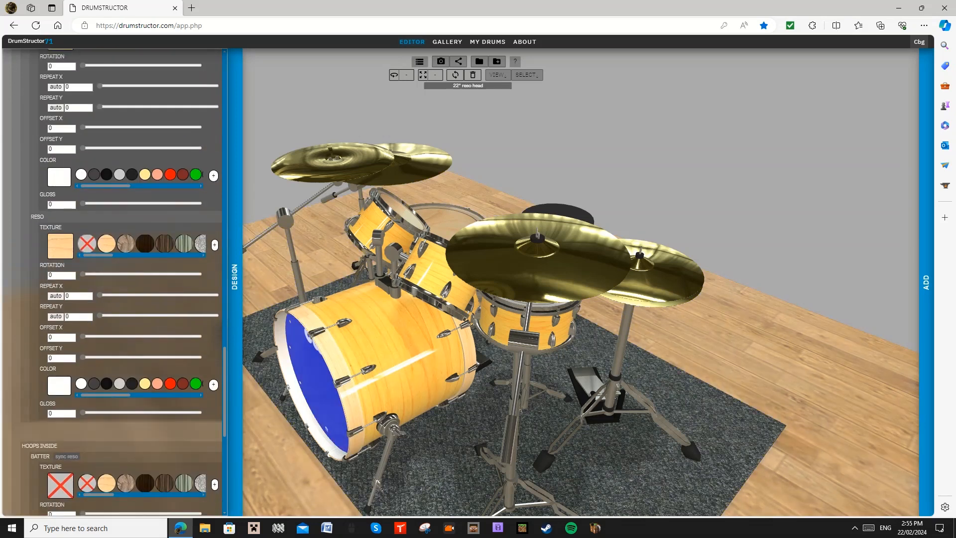
scroll(117, 281, down, 1)
click(106, 389)
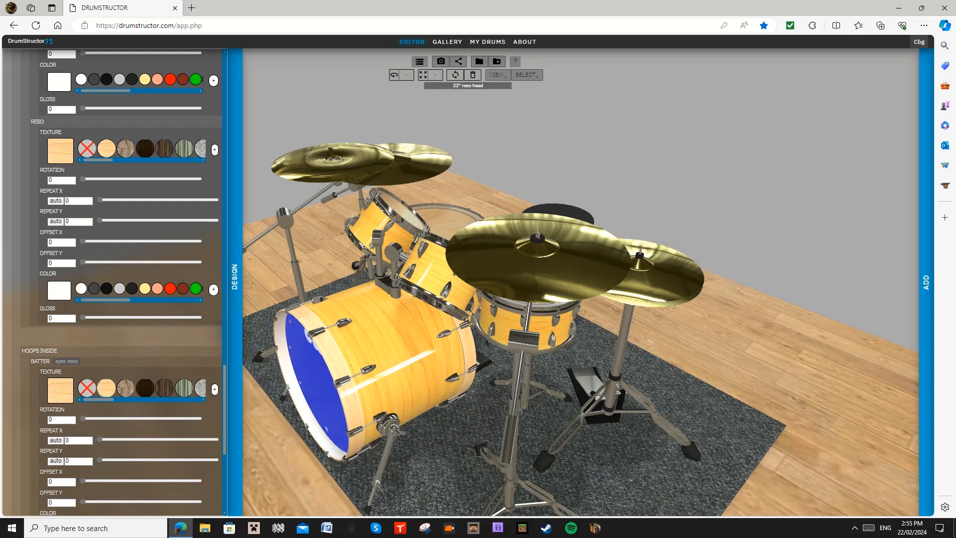
scroll(105, 389, down, 2)
click(106, 456)
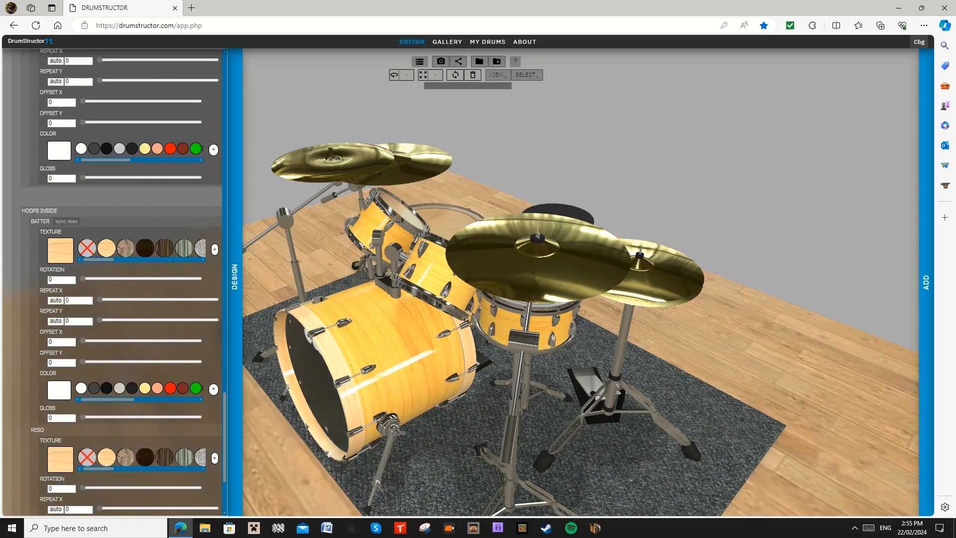
Step: Override the kit color in the snare design and set the outside shell color to black
drag(618, 348, 460, 321)
scroll(112, 282, up, 20)
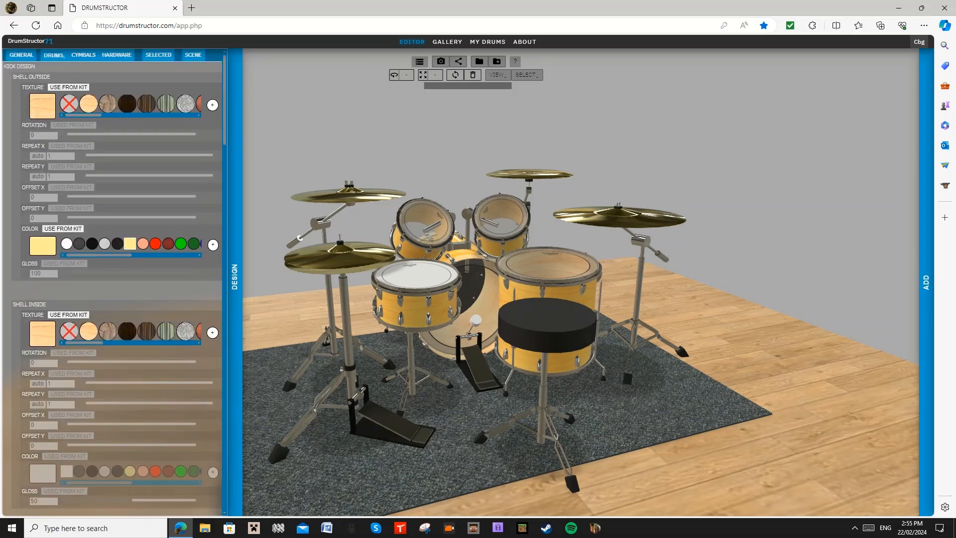
mouse_move(54, 55)
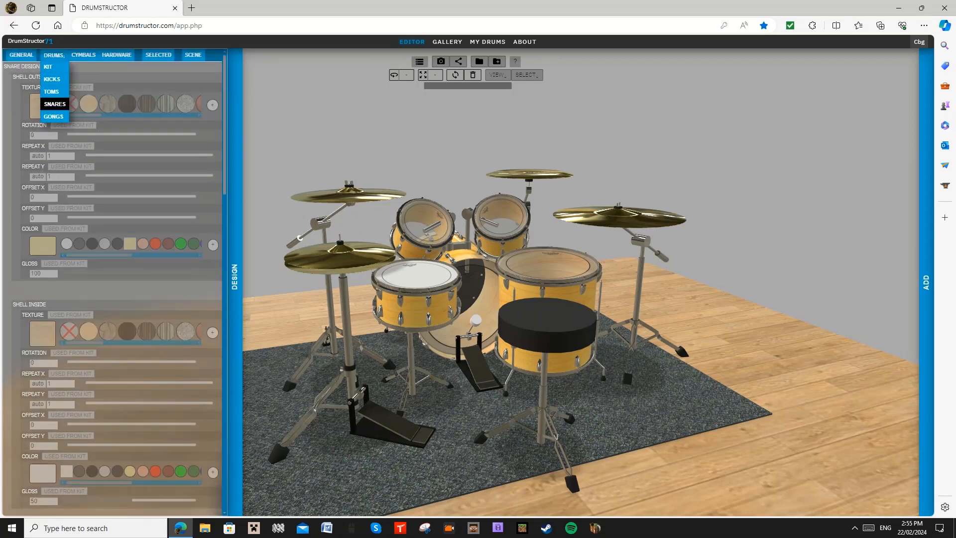
click(55, 103)
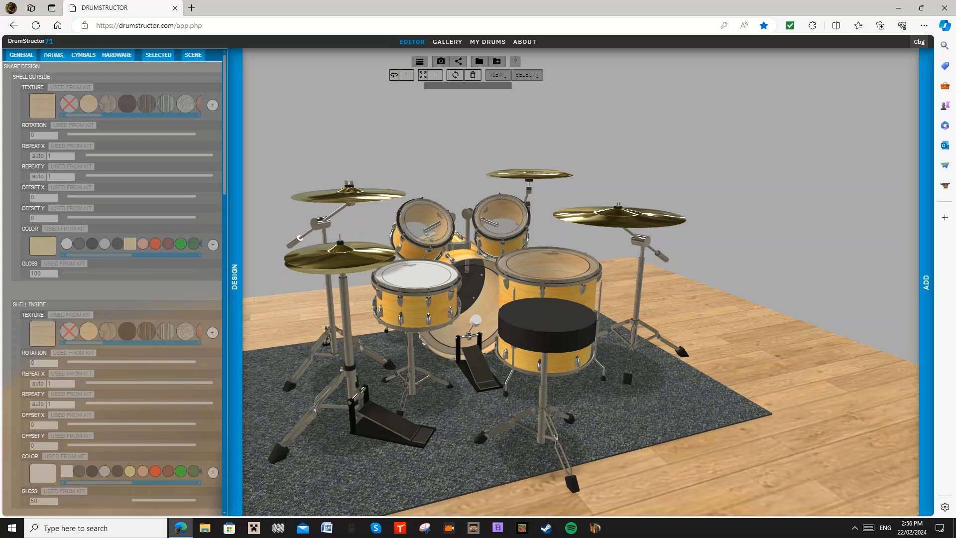
click(92, 243)
mouse_move(556, 437)
mouse_down()
mouse_move(455, 431)
mouse_move(552, 451)
mouse_up()
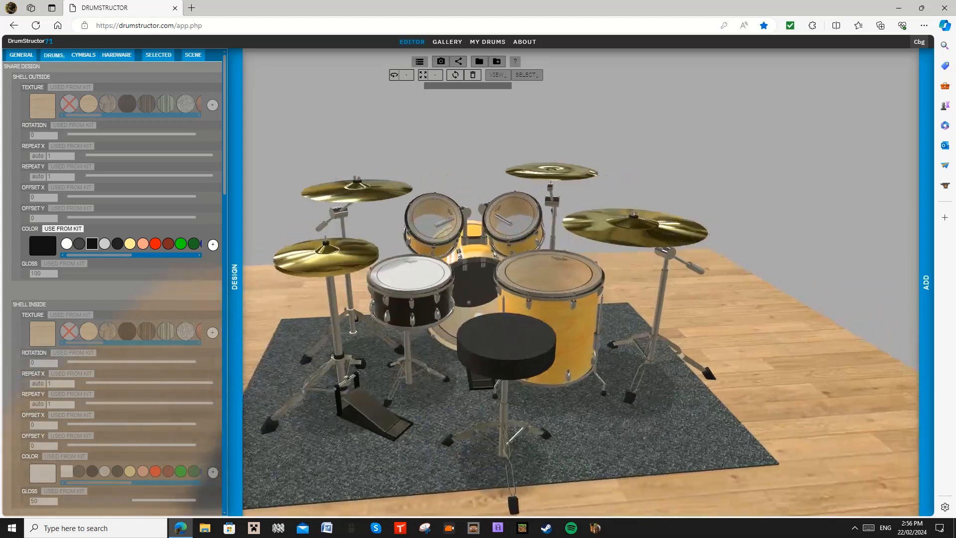
scroll(553, 450, down, 4)
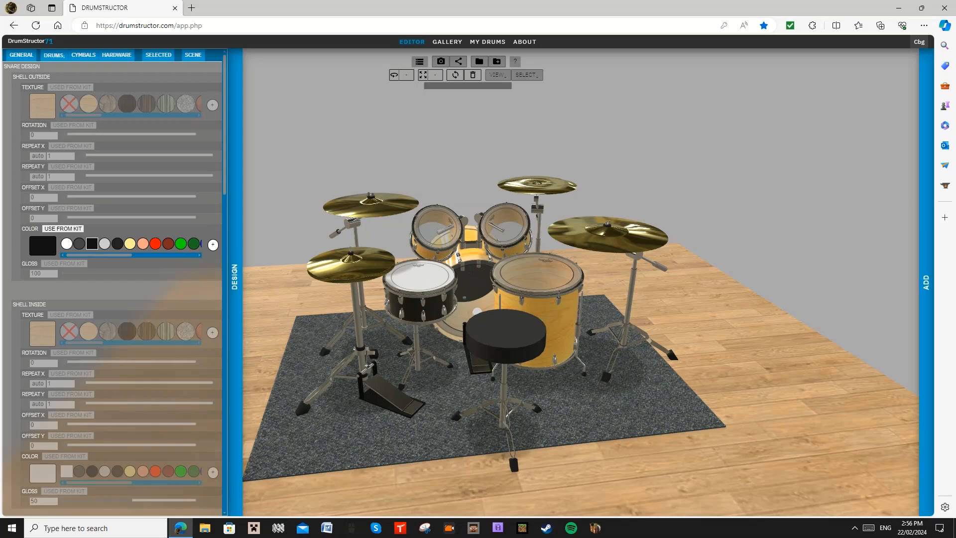
Step: In the cymbal design, override the kit finish for the hi-hats
click(84, 55)
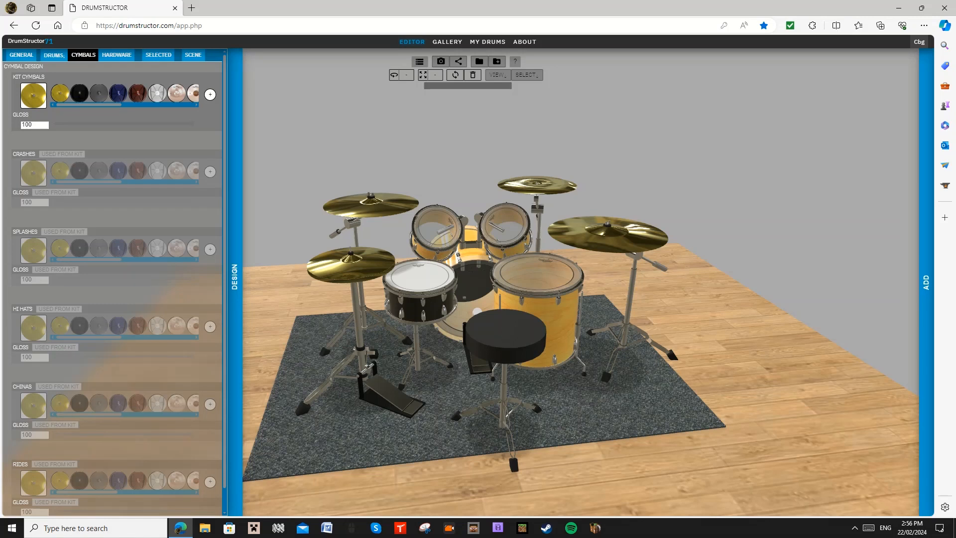
scroll(115, 281, down, 1)
click(53, 299)
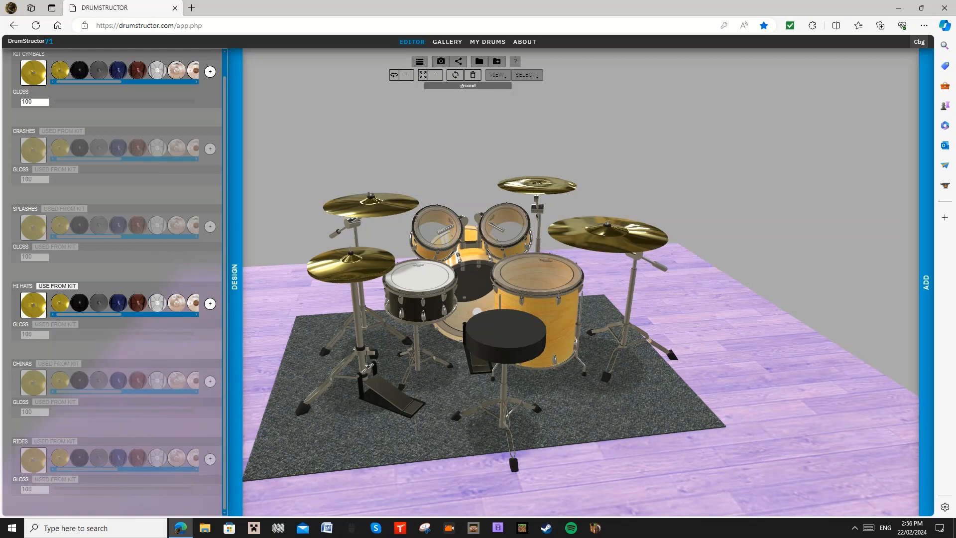
Step: Apply the dark brown finish to the china cymbal
drag(89, 392, 144, 391)
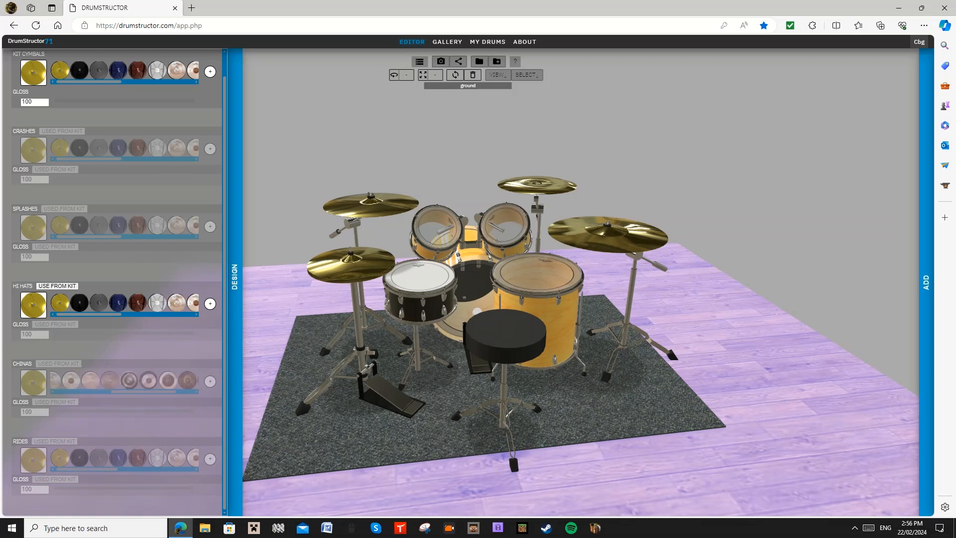
click(188, 380)
drag(628, 189, 573, 254)
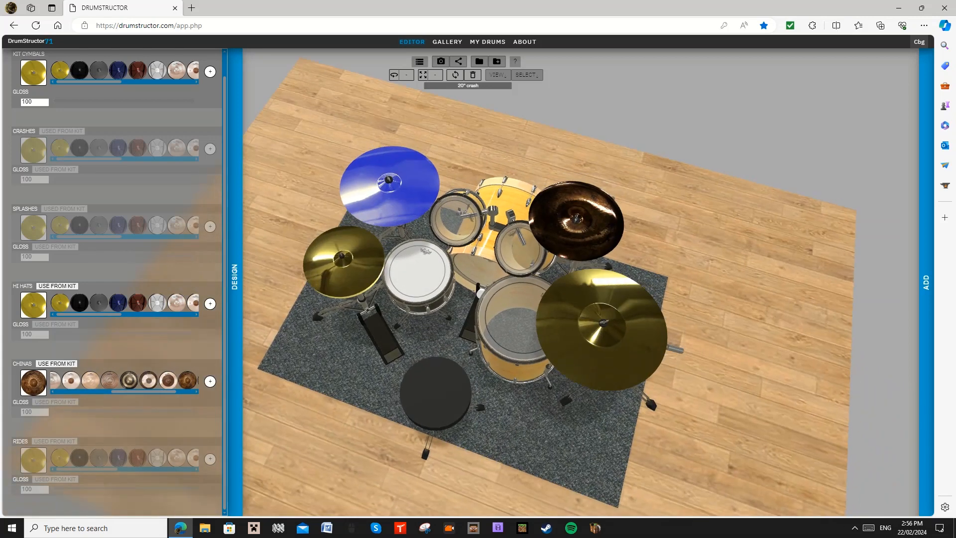
Step: Try another finish on the china cymbal, settle on the glossy brown one, and give the ride cymbal a hammered brown finish
drag(369, 214, 393, 179)
click(129, 380)
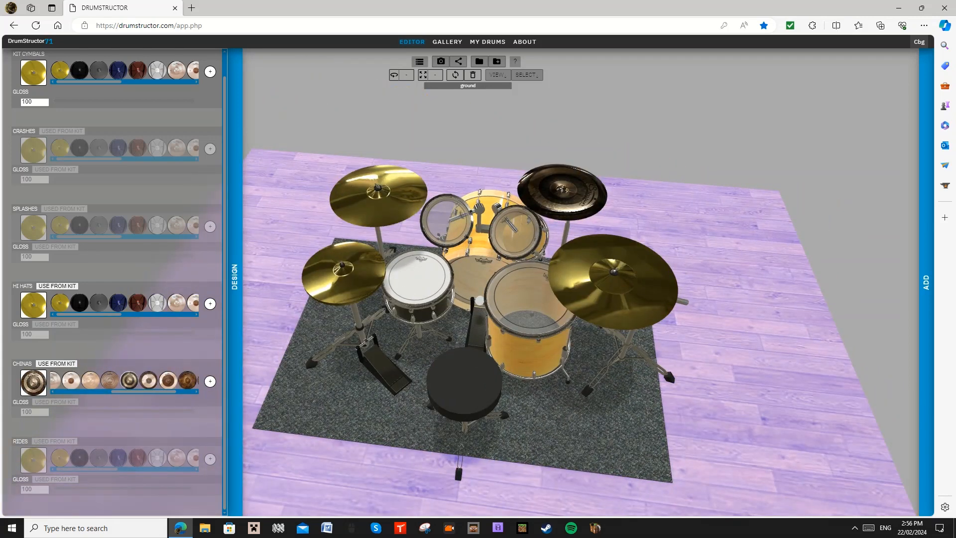
scroll(167, 380, right, 1)
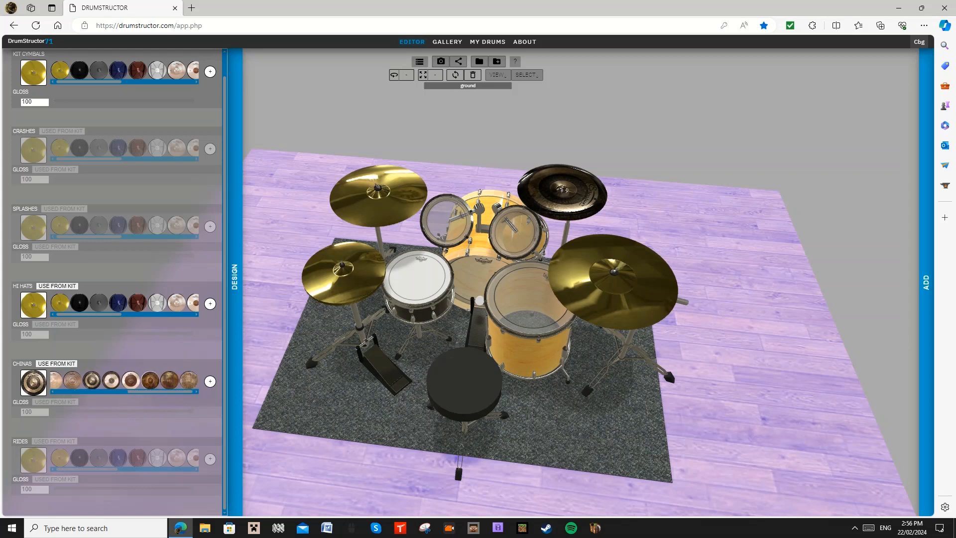
click(150, 380)
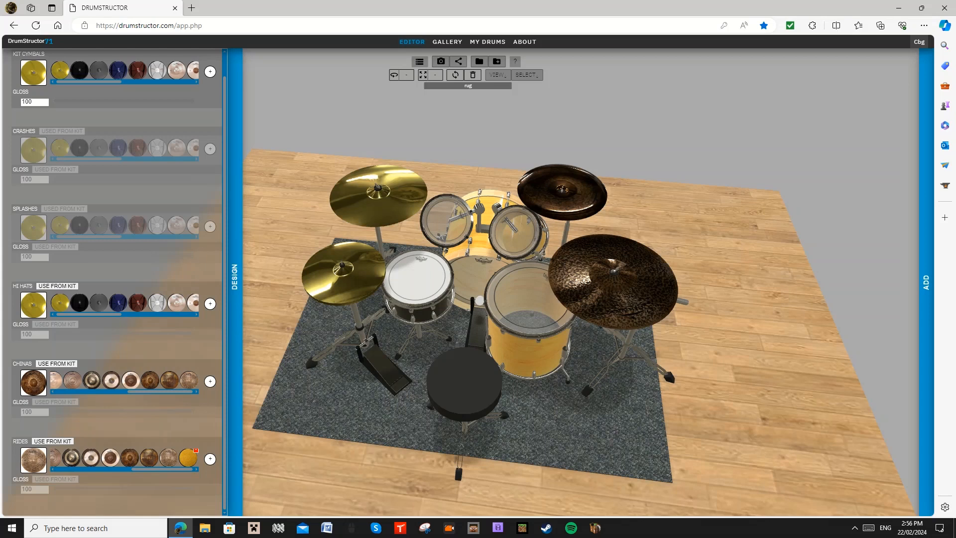
drag(737, 164, 786, 146)
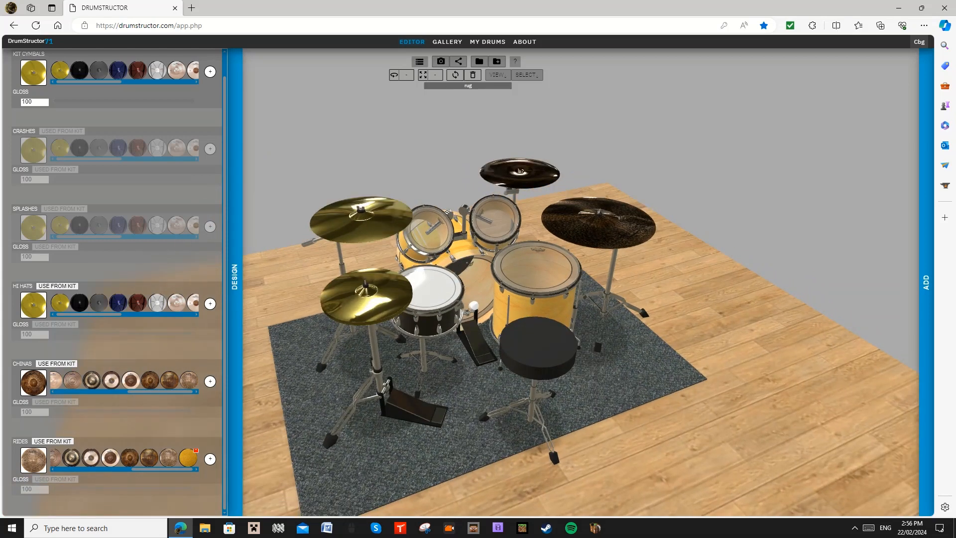
drag(358, 175, 319, 189)
Step: Override the kit finish for the crash cymbals, try the black, blue and red finishes, and choose the gold one
scroll(113, 281, up, 1)
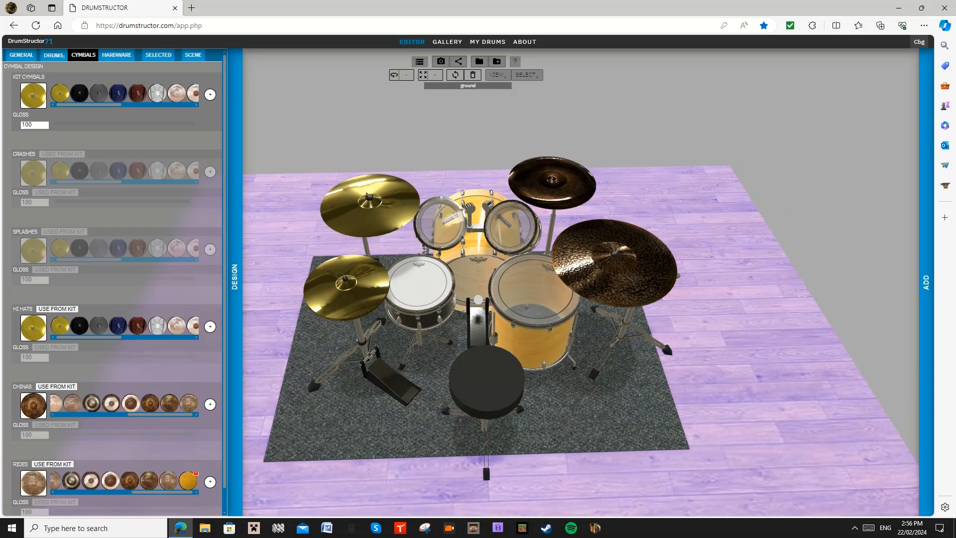
scroll(124, 171, right, 5)
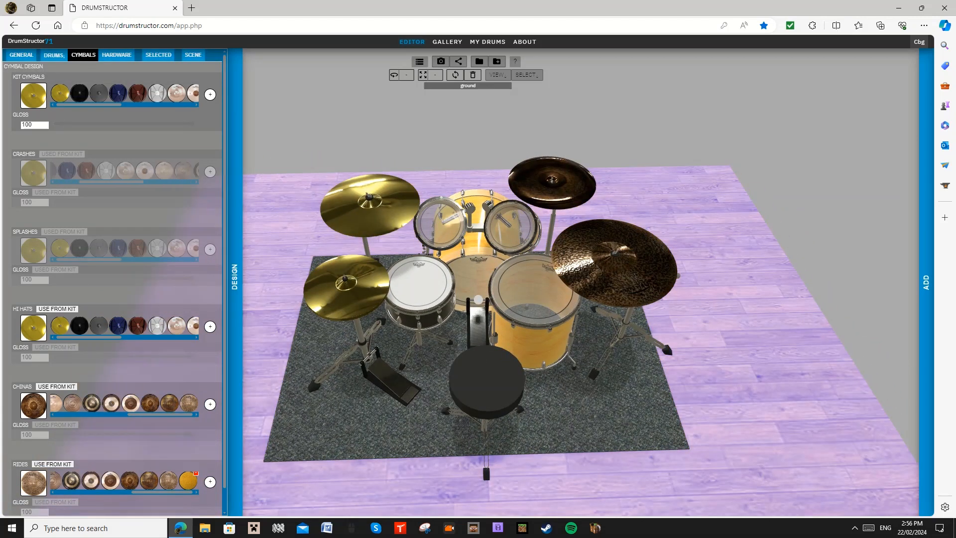
scroll(125, 171, left, 5)
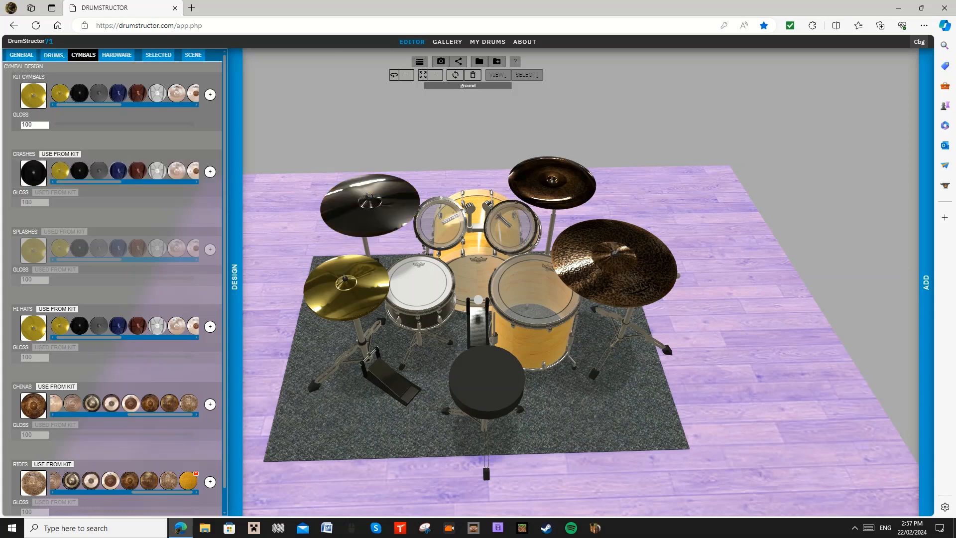
click(118, 171)
click(137, 171)
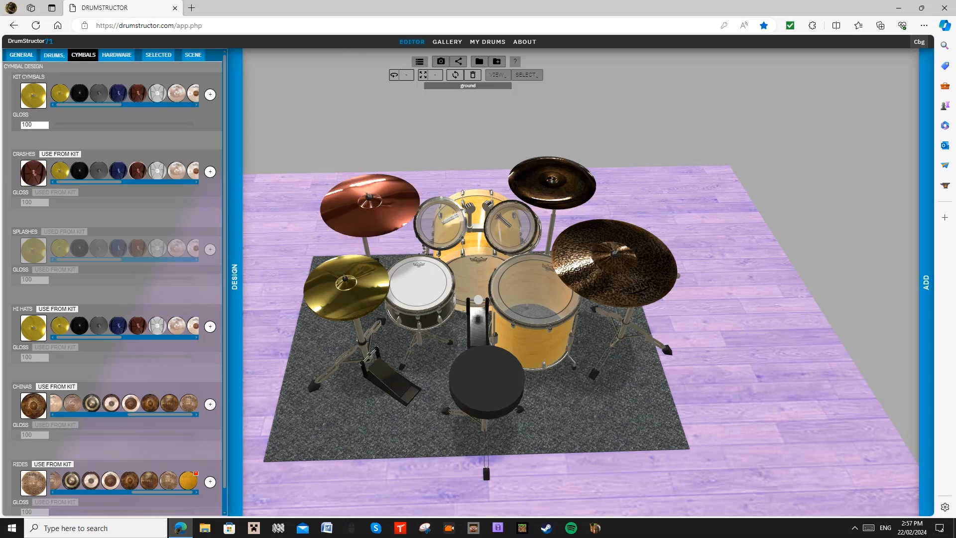
click(60, 170)
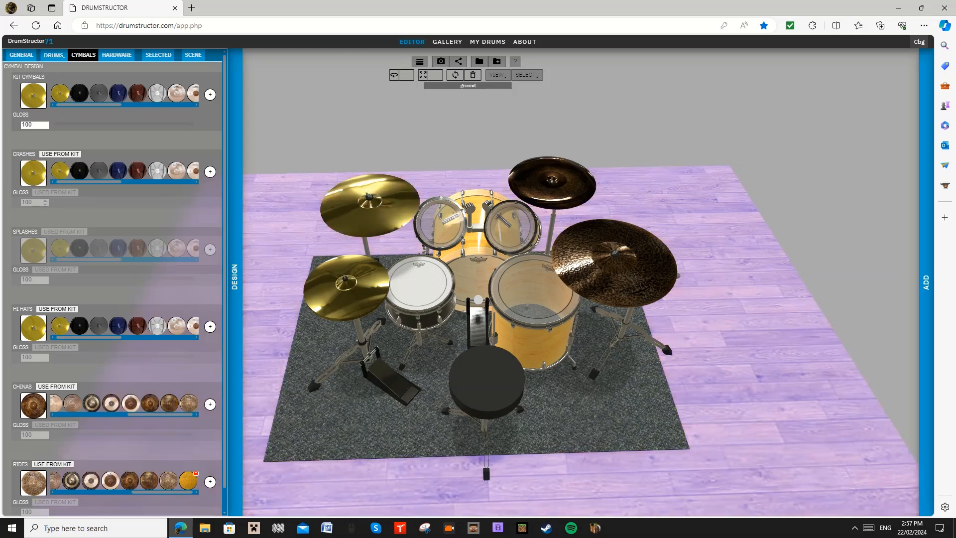
Step: Test the crash cymbals' gloss by lowering it gradually to 0, and set it back to 100
click(45, 205)
key(Down)
key(Down)
key(Down)
key(Down)
key(Down)
key(Down)
key(Down)
key(Down)
key(Down)
key(Down)
key(Down)
key(Down)
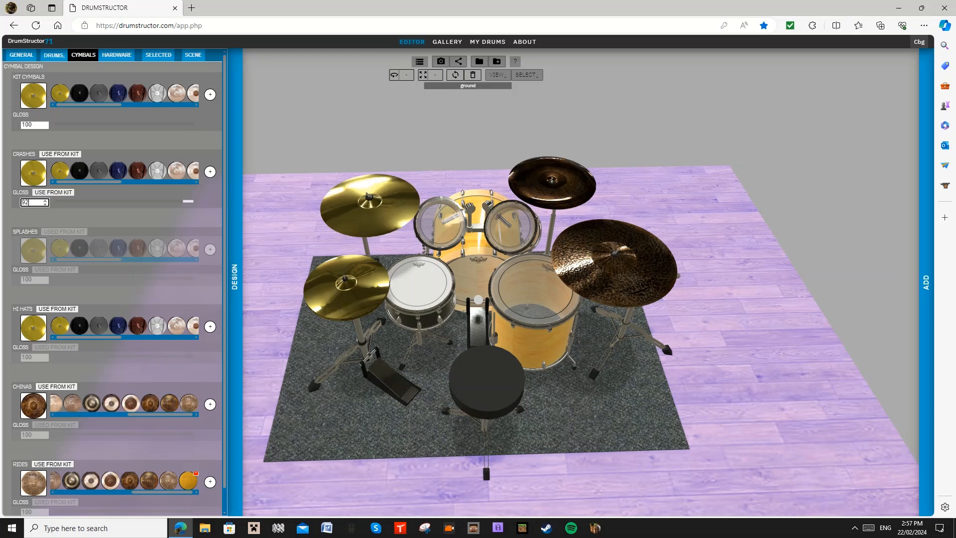
key(Down)
key(Down)
key(Down)
key(Down)
key(Down)
key(Down)
key(Down)
key(Down)
key(Down)
key(Down)
key(Down)
key(Down)
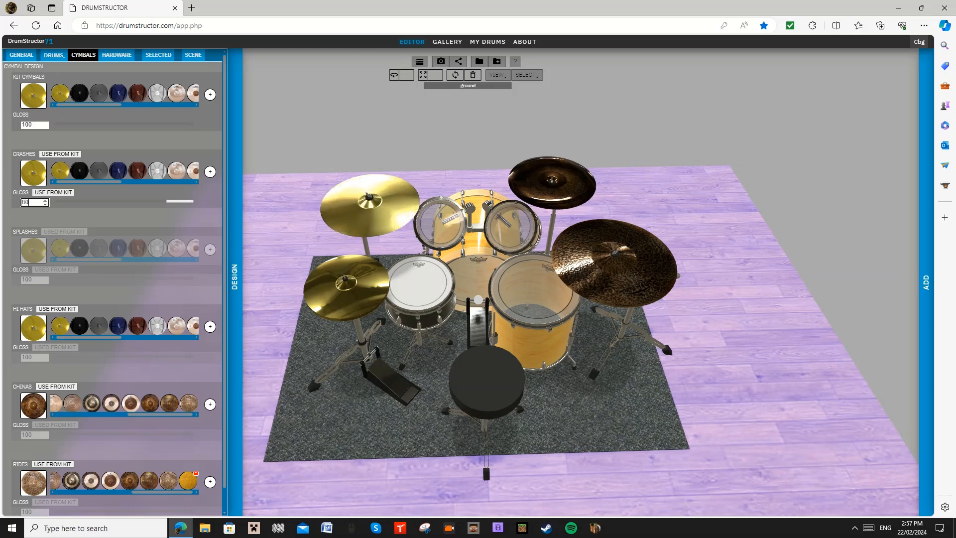
key(Down)
key(Down)
key(Down)
key(Down)
key(Down)
key(Down)
key(Down)
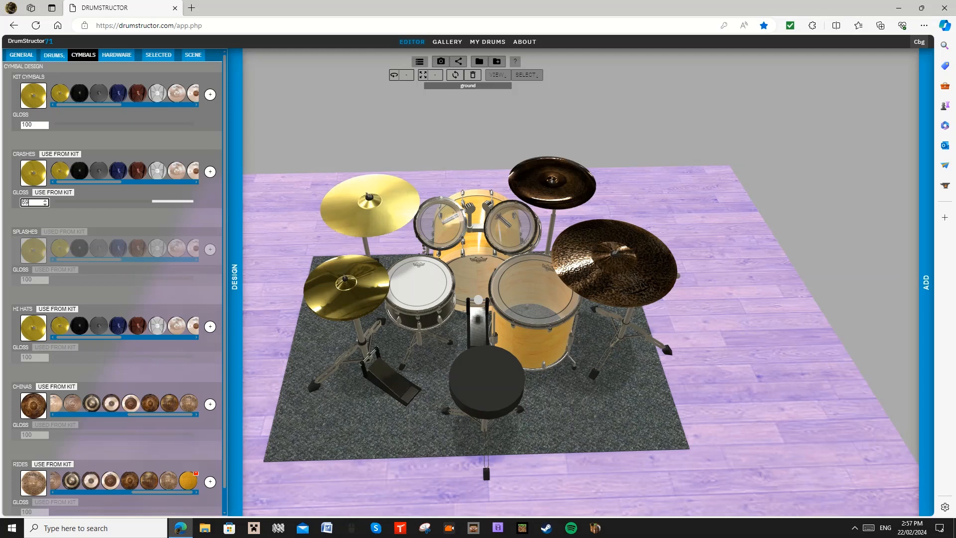
drag(142, 201, 55, 201)
mouse_move(319, 149)
mouse_down()
mouse_move(413, 125)
mouse_move(378, 155)
mouse_move(329, 162)
mouse_move(326, 149)
mouse_up()
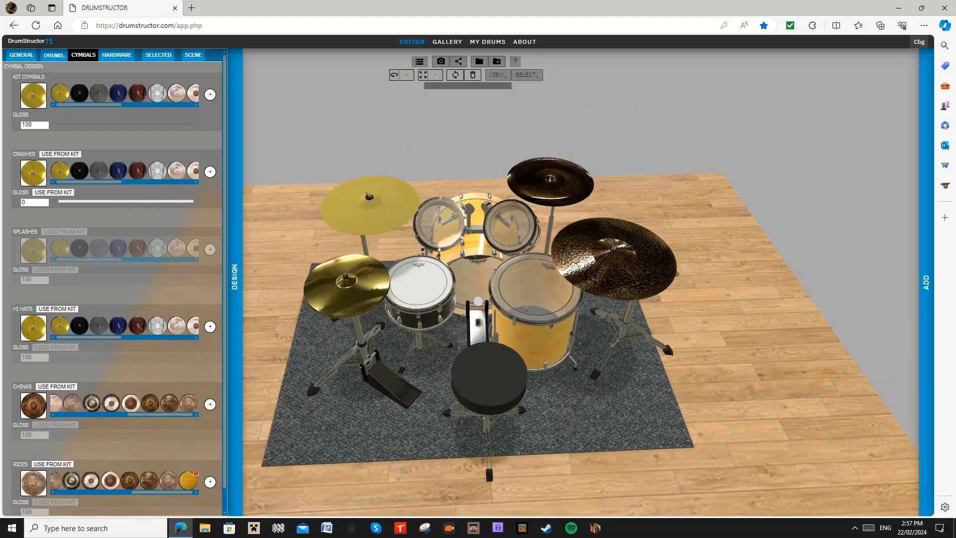
drag(59, 201, 193, 201)
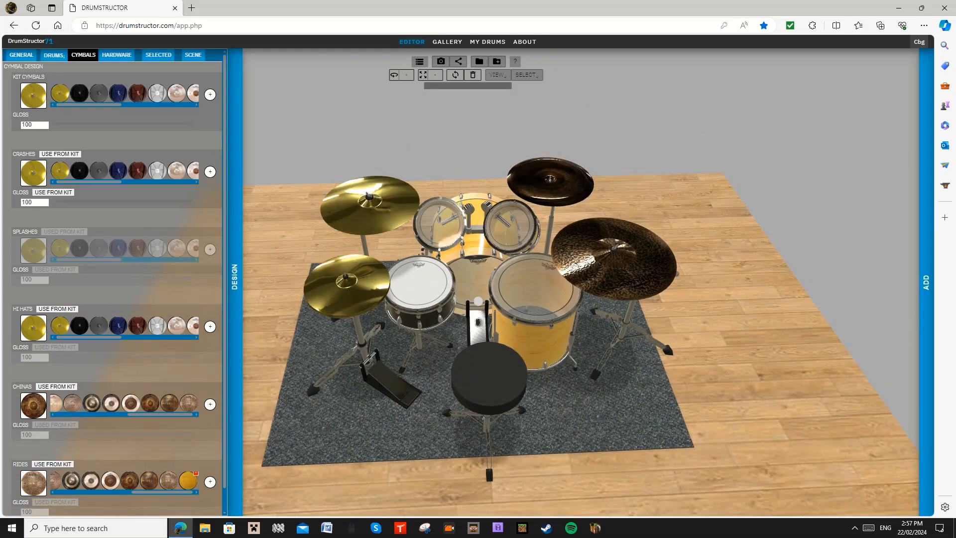
Step: Hide the design options and look over the complete drum kit from a different angle
scroll(581, 299, down, 8)
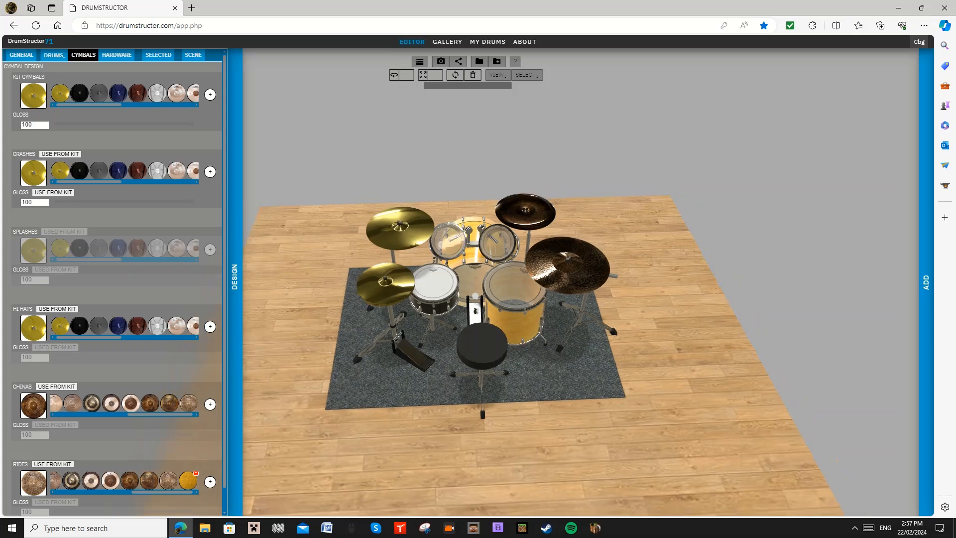
click(234, 276)
drag(348, 149, 836, 155)
scroll(468, 299, up, 3)
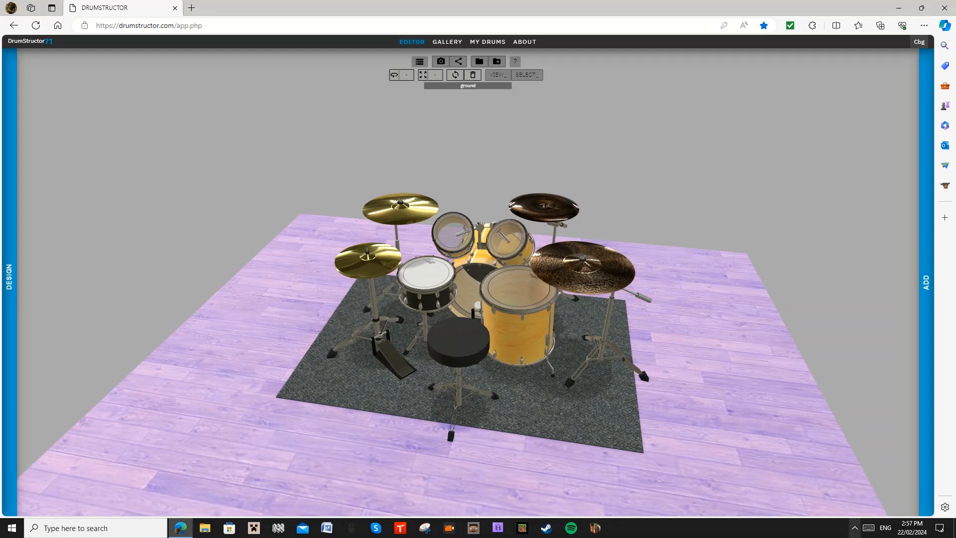